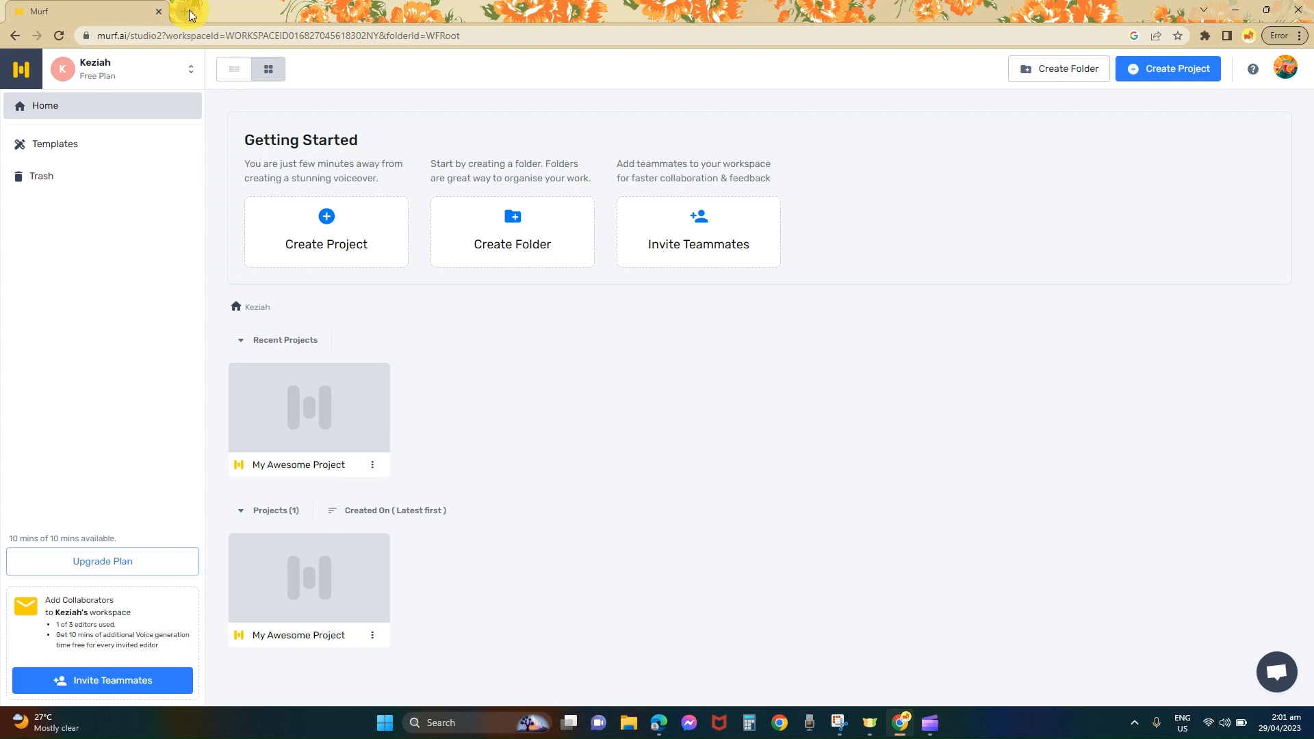
Enter "murf ai" as a web search in a new browser tab, then close that tab.
{"action": "type", "text": "murf ai"}
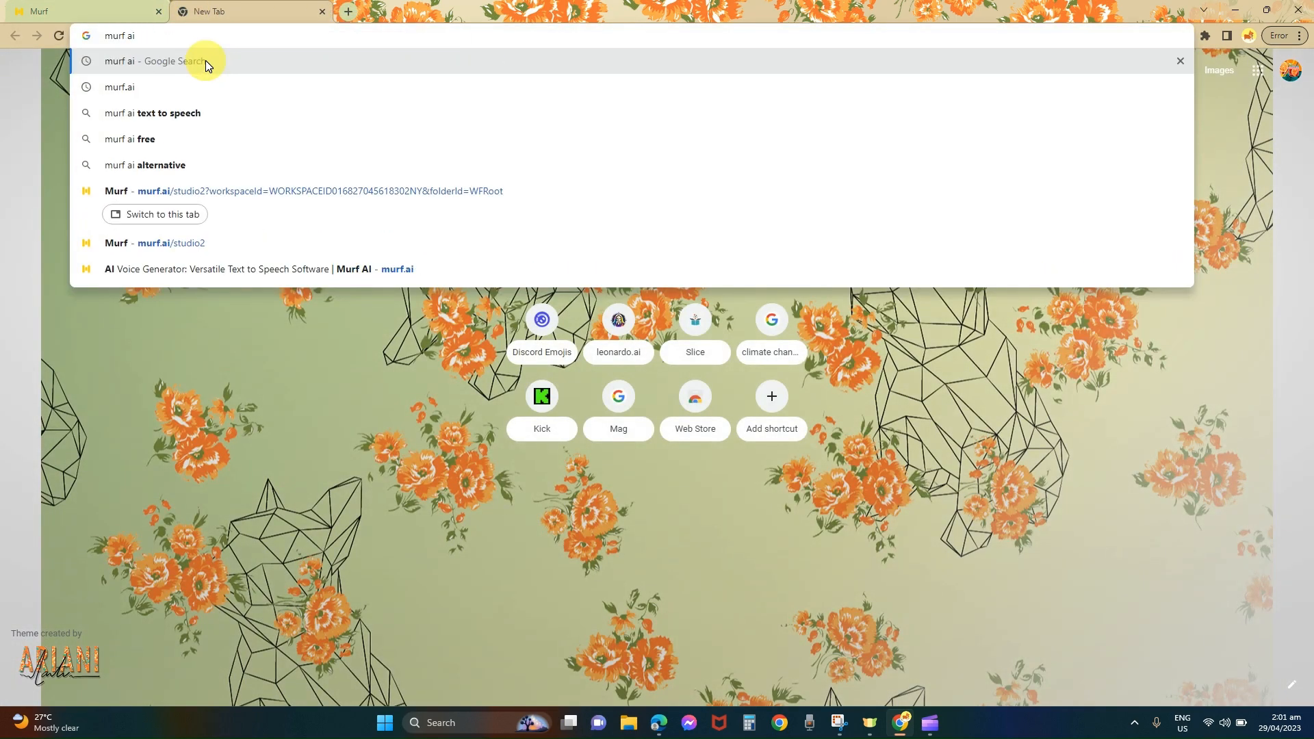
{"action": "left_click", "coordinate": [323, 12]}
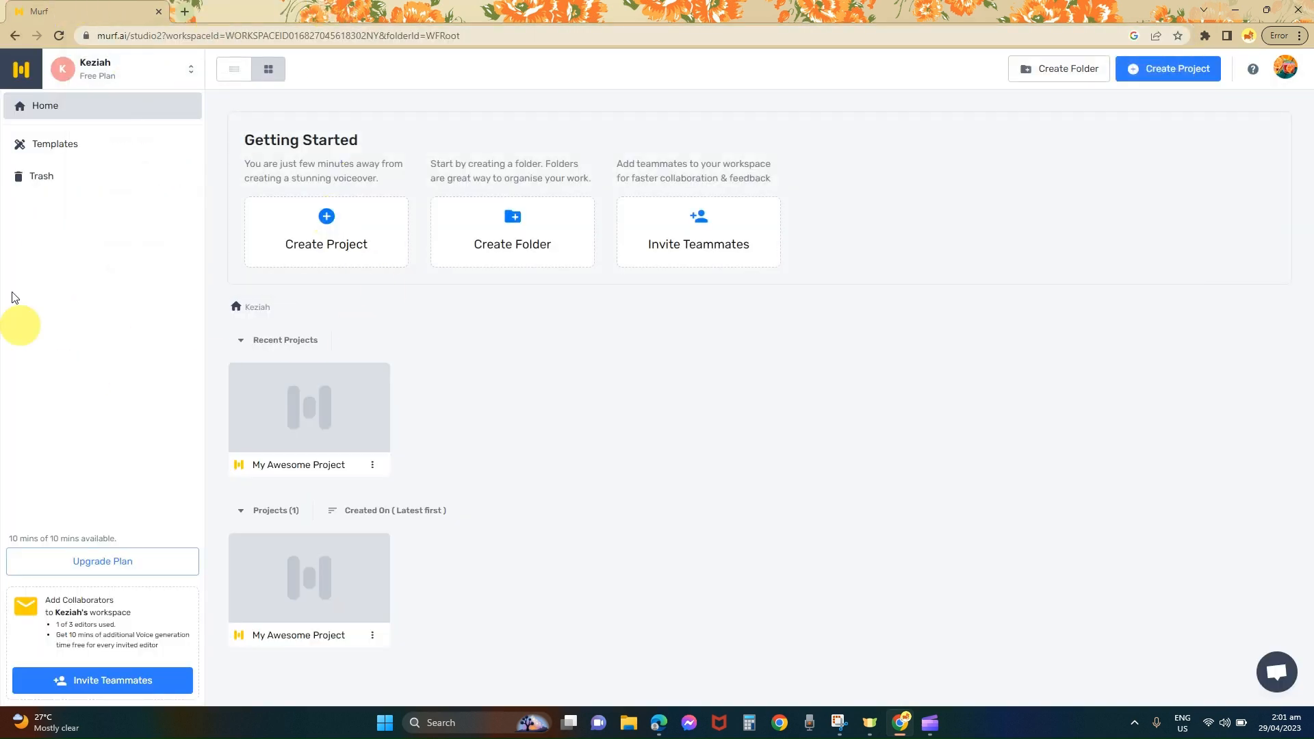
Create a new Audio project from the Start Blank option and reload the page to load its editor.
{"action": "left_click", "coordinate": [376, 216]}
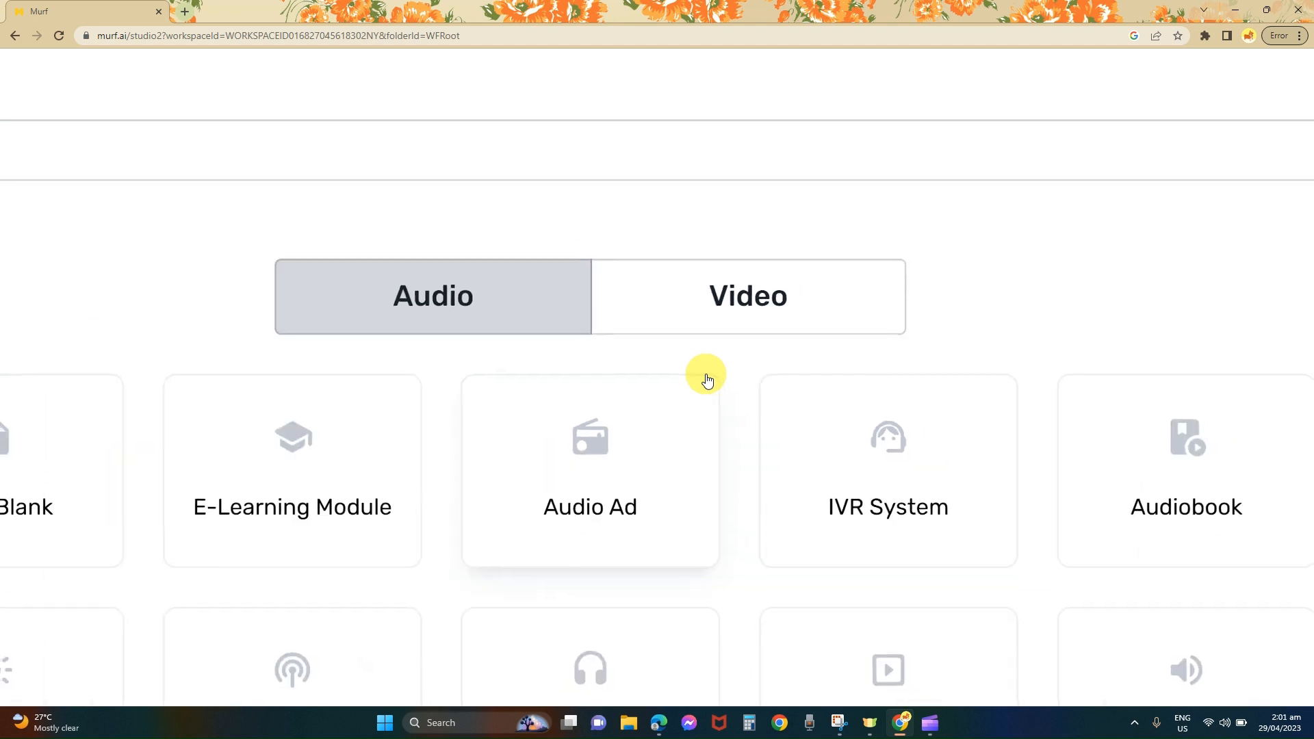
{"action": "left_click", "coordinate": [695, 294]}
{"action": "left_click", "coordinate": [478, 313]}
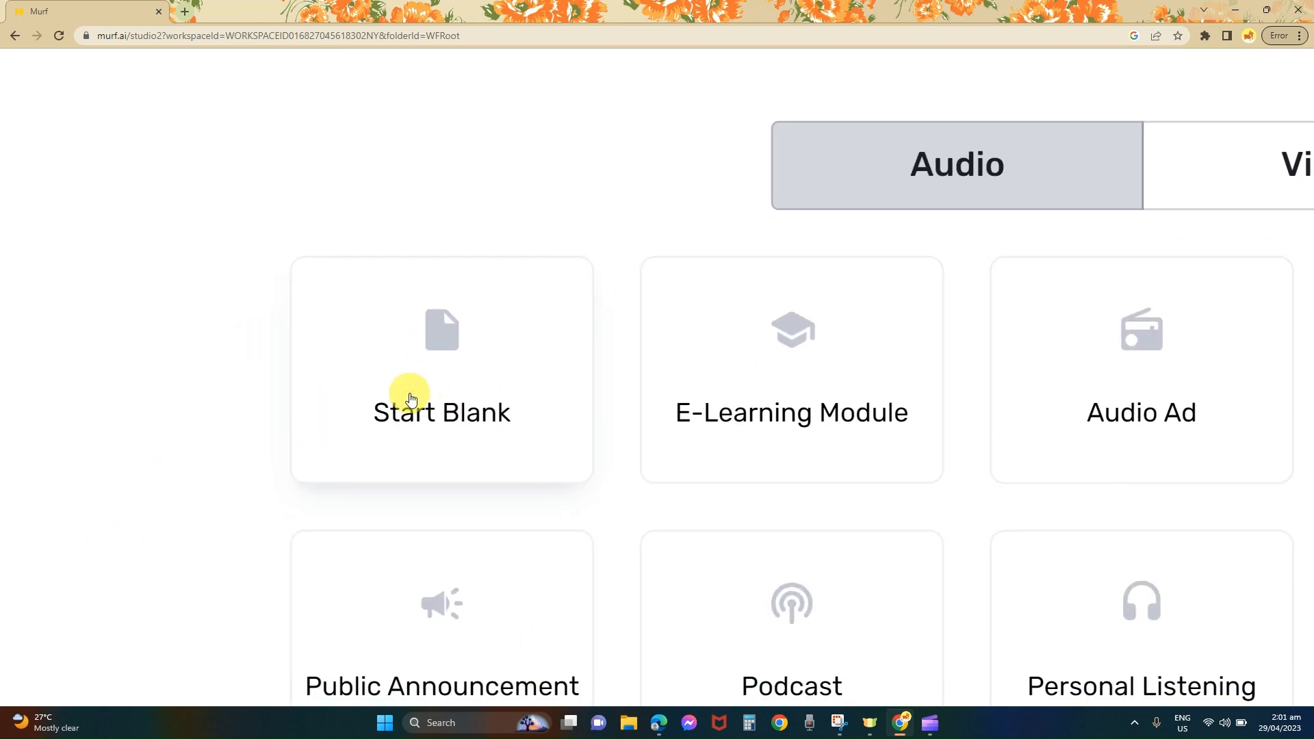
{"action": "left_click", "coordinate": [399, 395]}
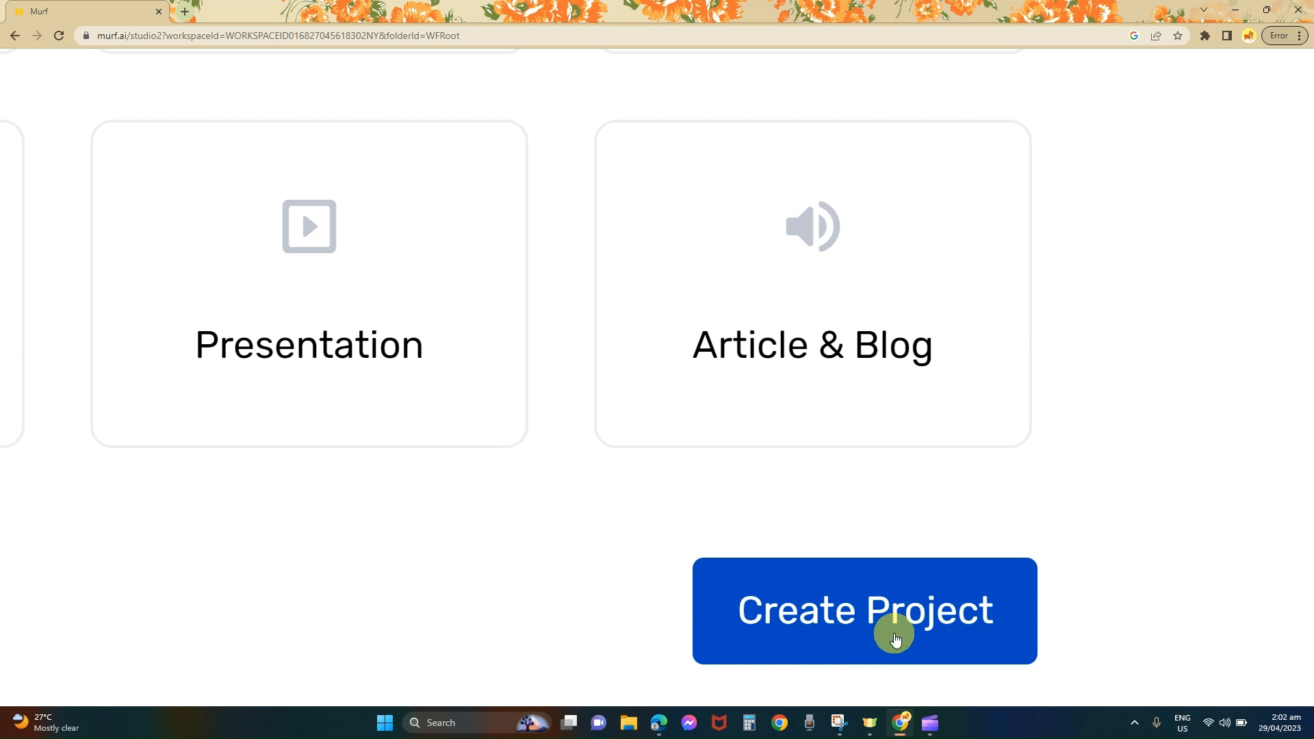
{"action": "left_click", "coordinate": [890, 631]}
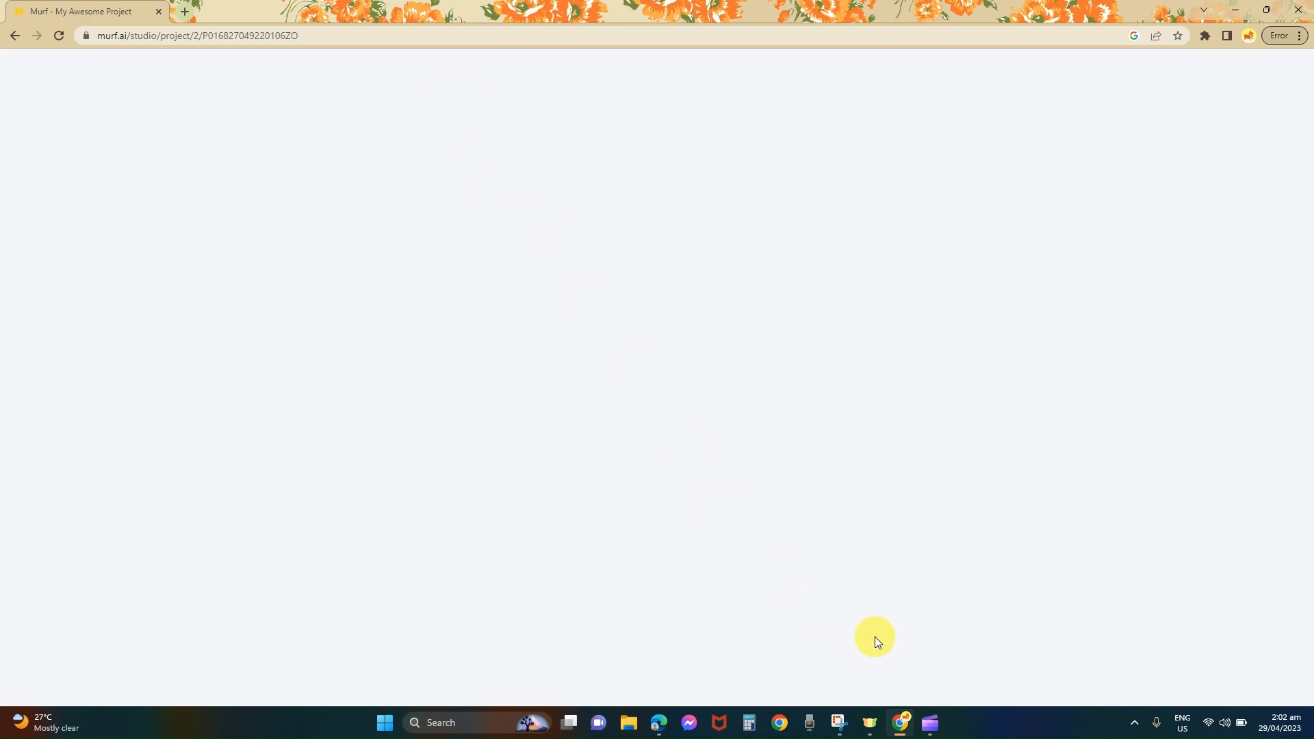
{"action": "left_click", "coordinate": [65, 32]}
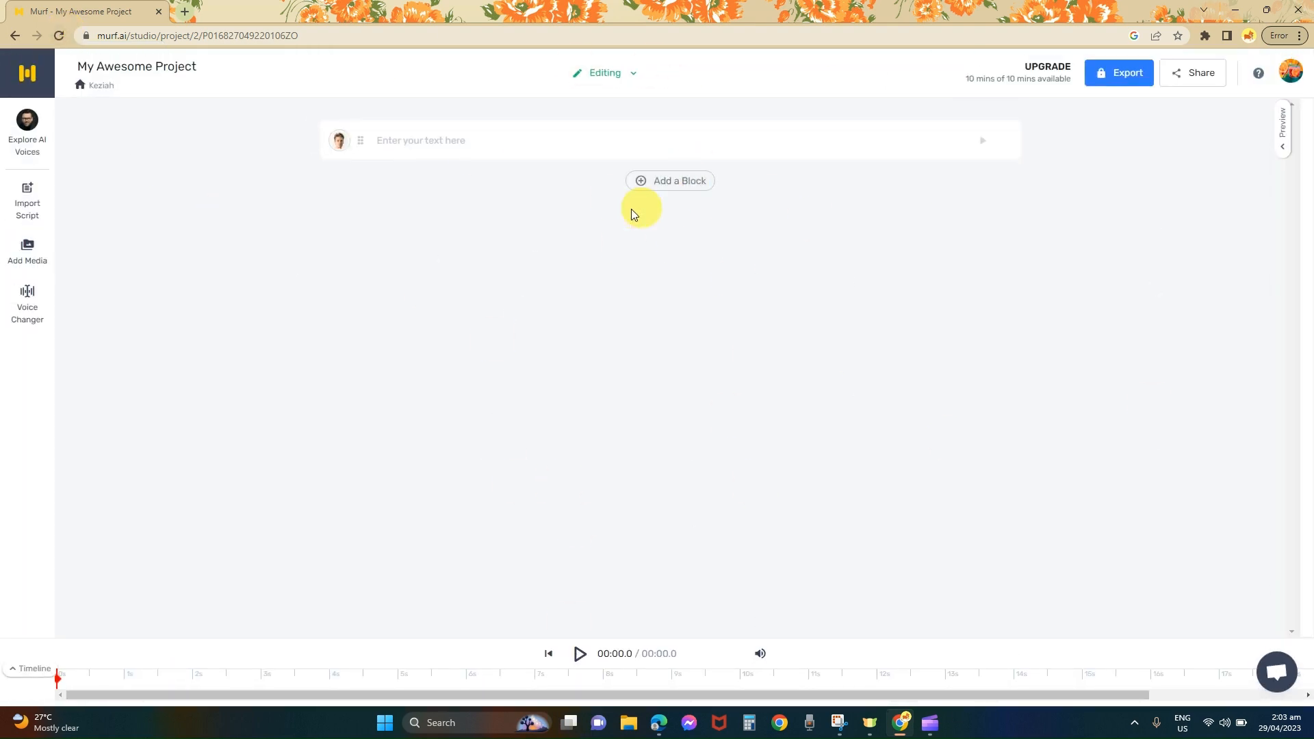
Enter the text "hello!" in the first voice block.
{"action": "left_click", "coordinate": [560, 141]}
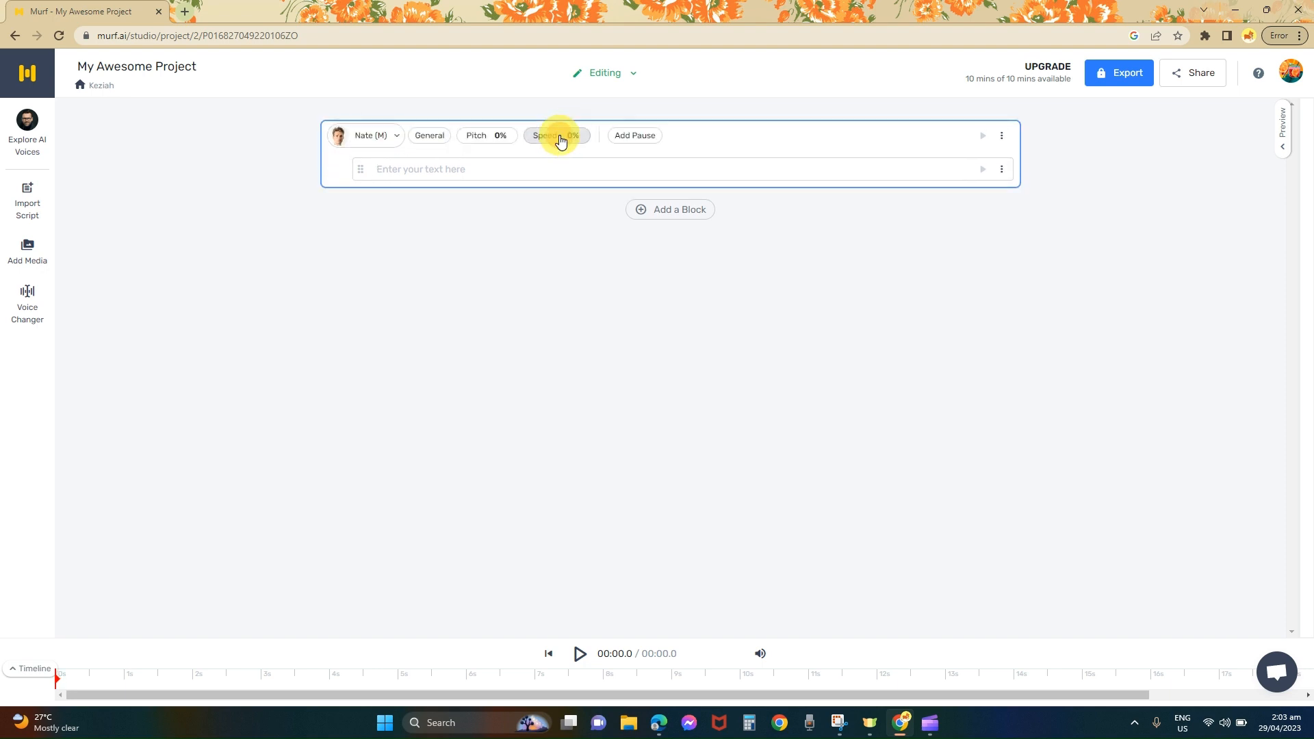
{"action": "type", "text": "hello"}
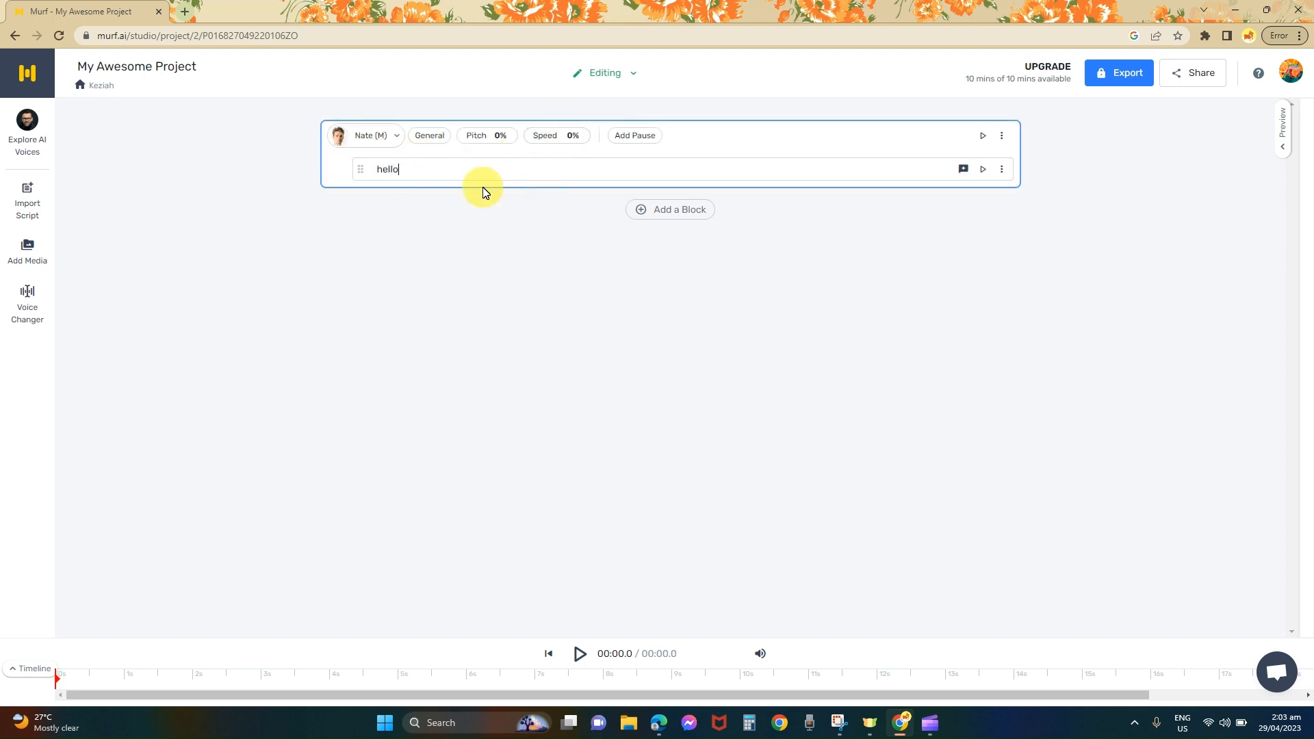
{"action": "type", "text": "."}
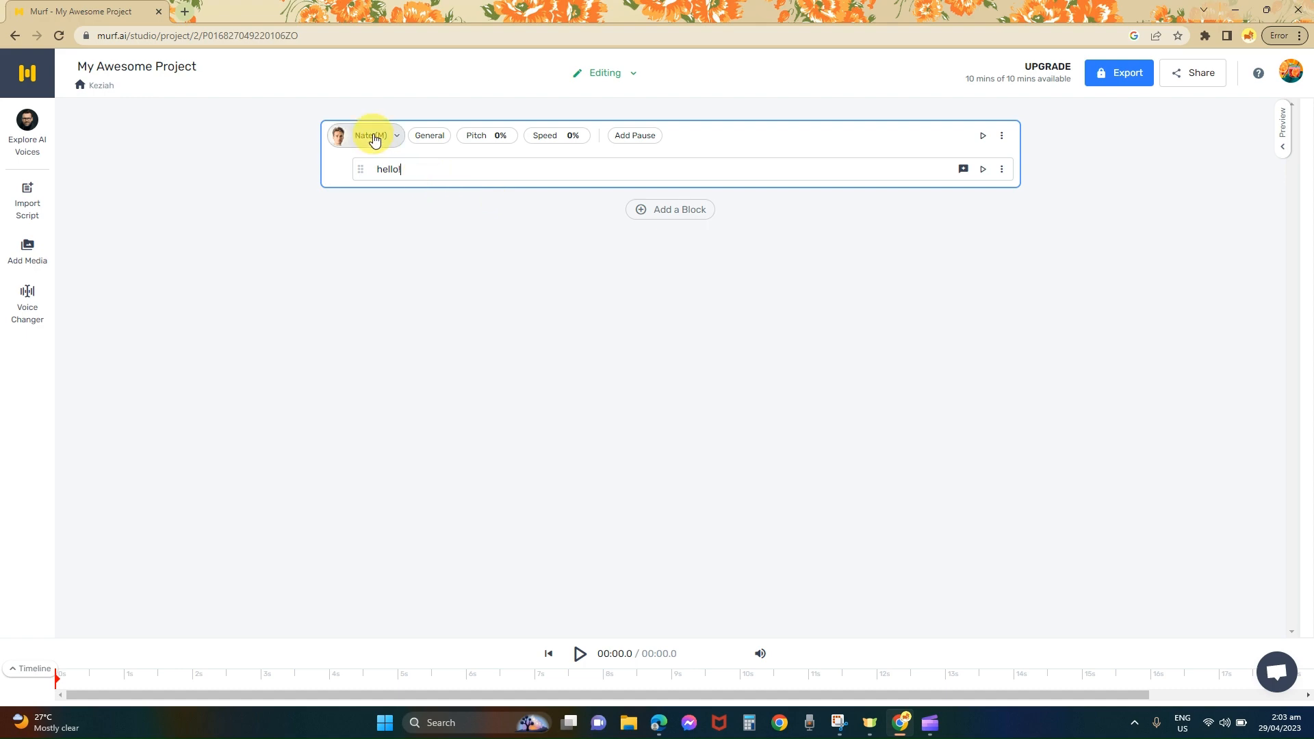
Open the voice selection for the "hello!" block.
{"action": "scroll", "coordinate": [373, 137], "scroll_direction": "up", "scroll_amount": 5}
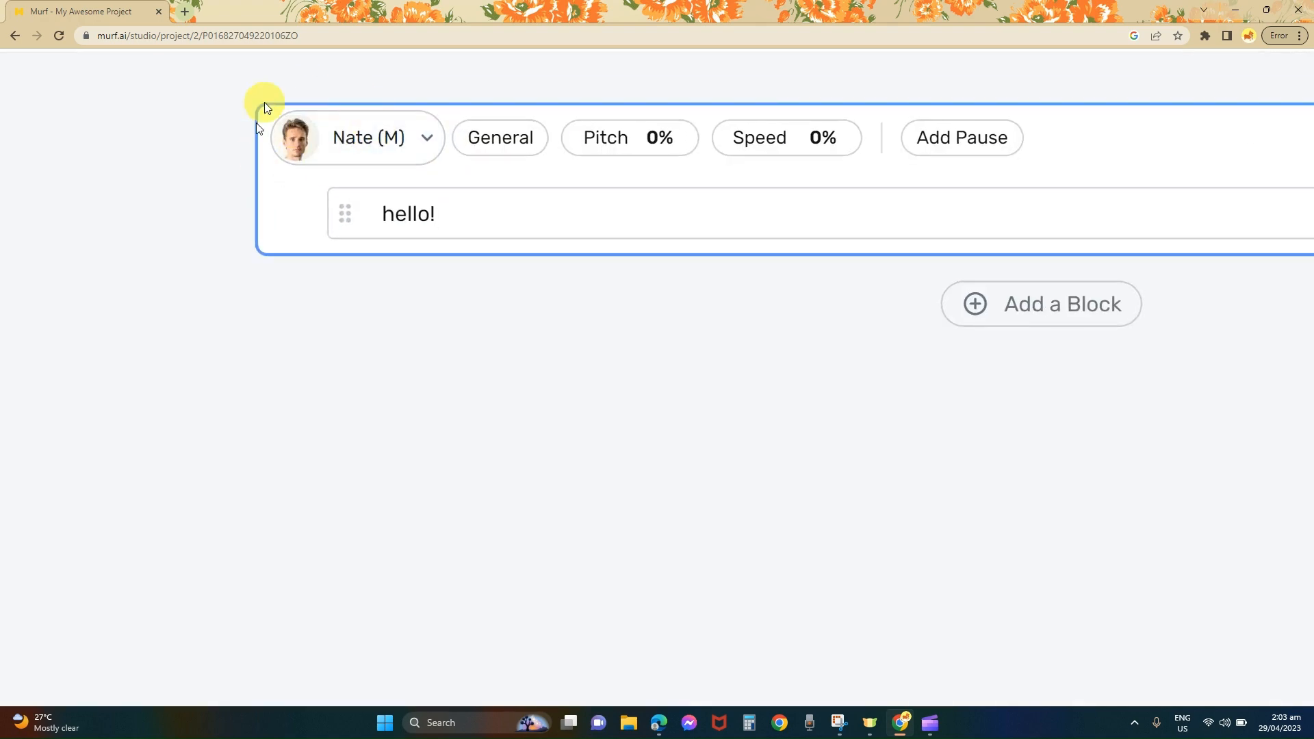
{"action": "left_click", "coordinate": [328, 134]}
{"action": "scroll", "coordinate": [327, 135], "scroll_direction": "down", "scroll_amount": 5}
{"action": "scroll", "coordinate": [327, 135], "scroll_direction": "down", "scroll_amount": 1}
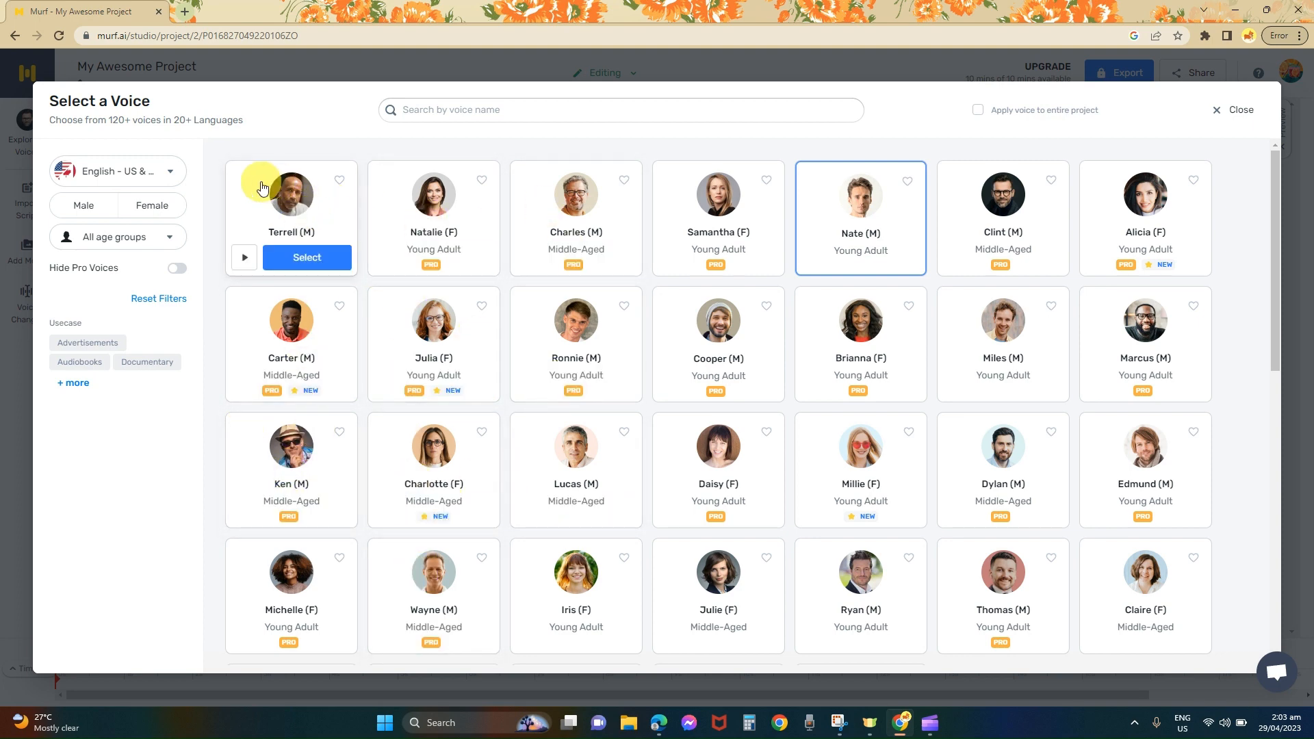
Try the Male and Female voice filters, view the age group options, and clear the gender filter.
{"action": "left_click", "coordinate": [108, 210]}
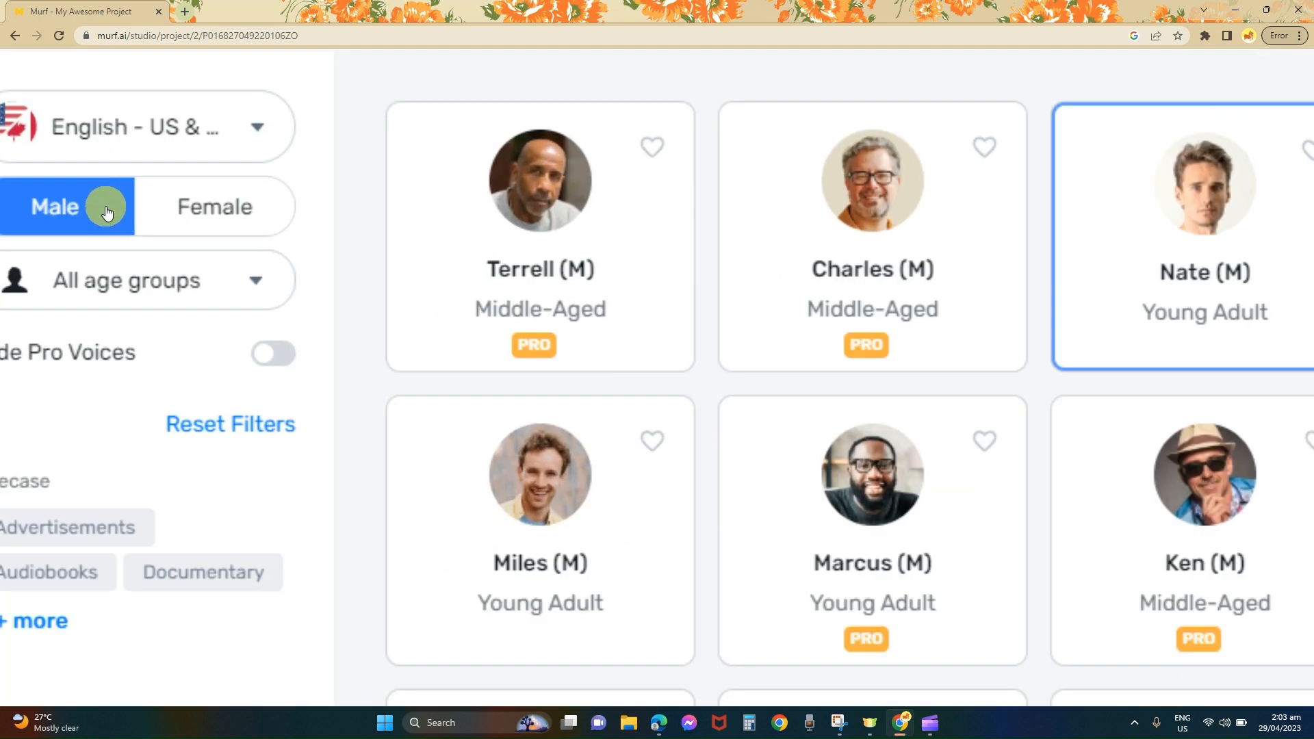
{"action": "left_click", "coordinate": [319, 235]}
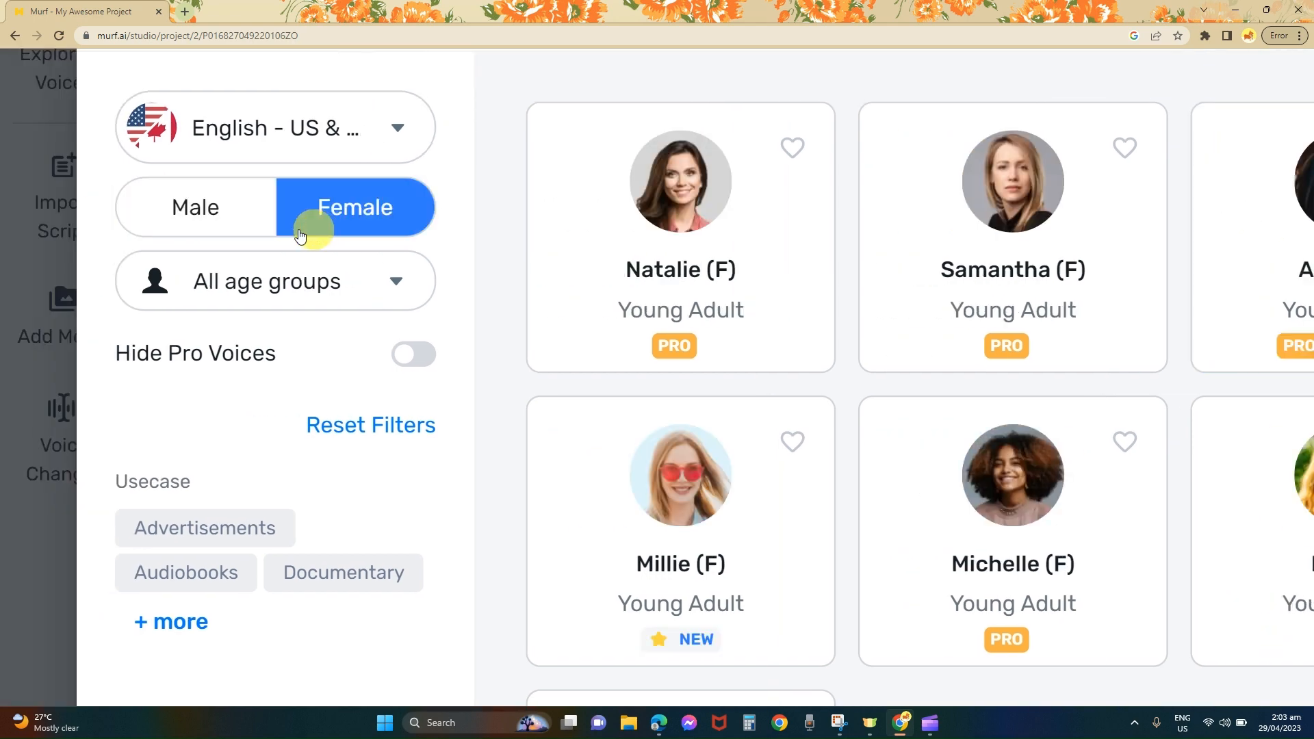
{"action": "left_click", "coordinate": [219, 215]}
{"action": "left_click", "coordinate": [286, 288]}
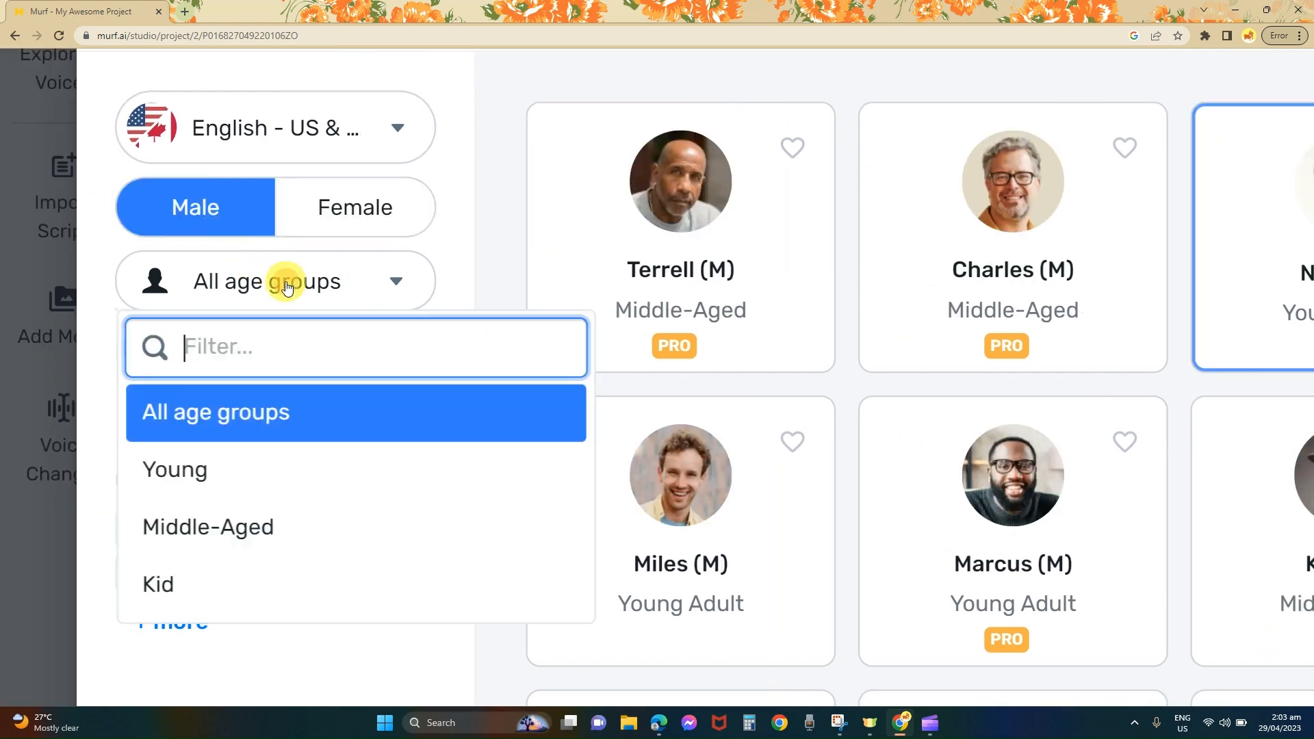
{"action": "left_click", "coordinate": [286, 287]}
{"action": "left_click", "coordinate": [257, 232]}
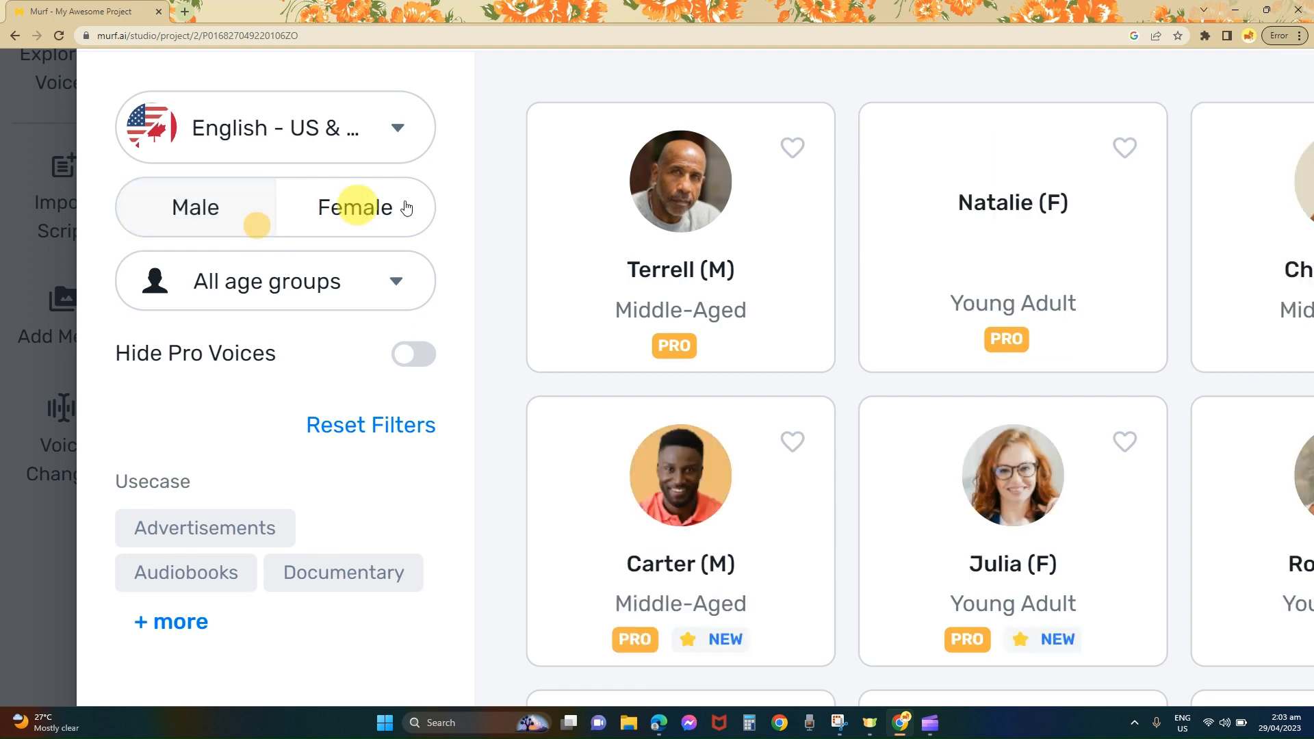
Browse the languages and accents available for the voices, keeping English - US & Canada.
{"action": "left_click", "coordinate": [361, 125]}
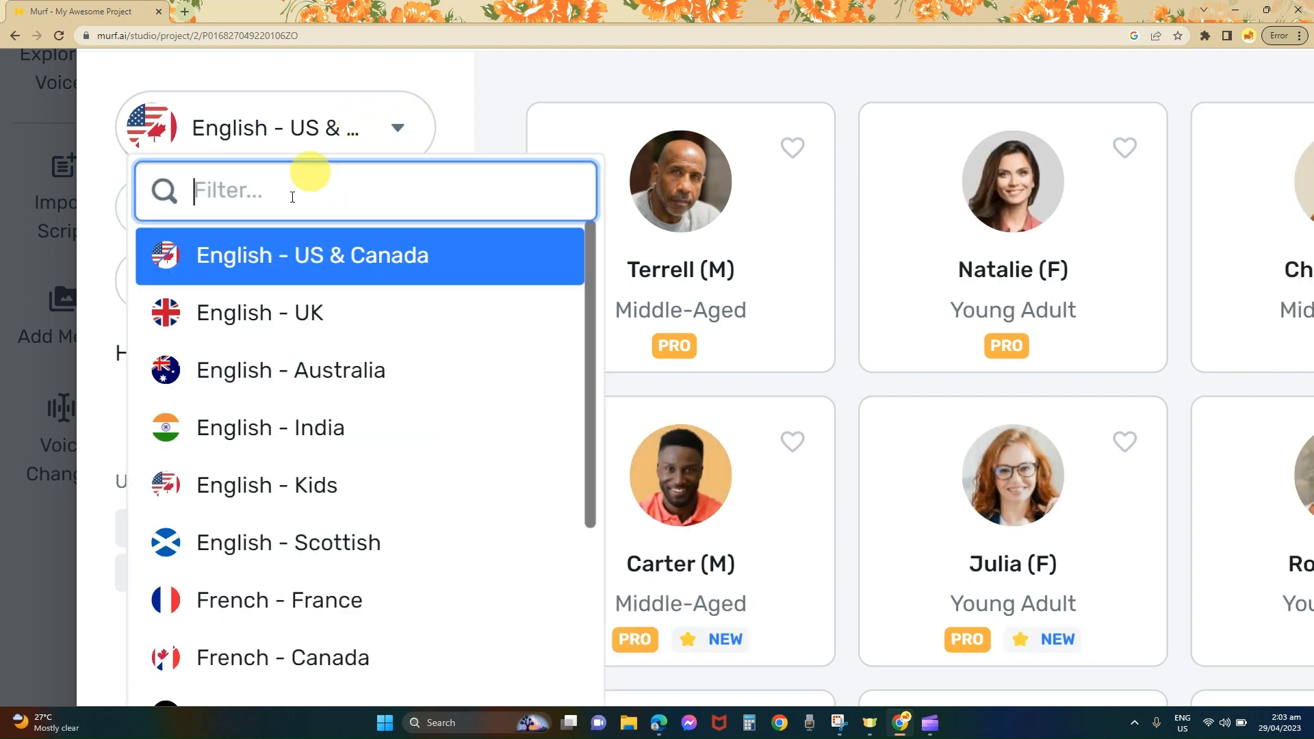
{"action": "scroll", "coordinate": [279, 375], "scroll_direction": "down", "scroll_amount": 5}
{"action": "scroll", "coordinate": [280, 380], "scroll_direction": "down", "scroll_amount": 6}
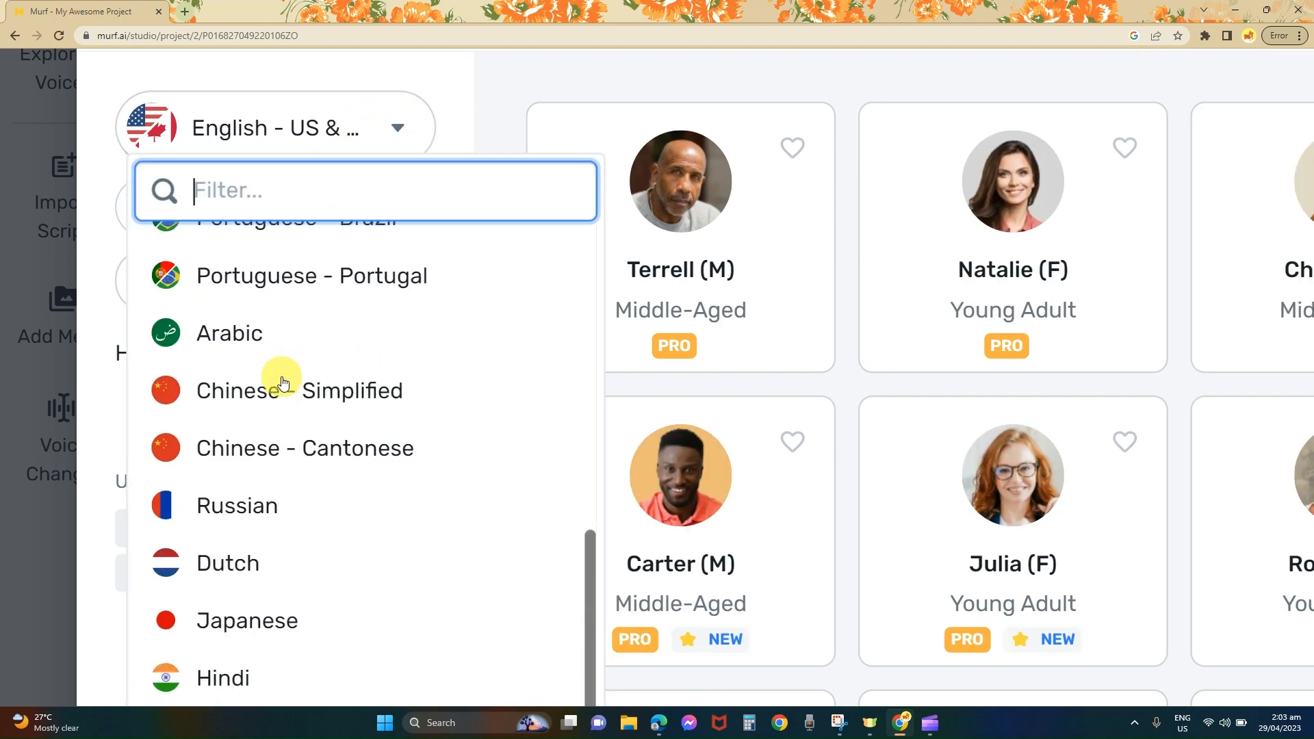
{"action": "scroll", "coordinate": [284, 373], "scroll_direction": "down", "scroll_amount": 2}
{"action": "scroll", "coordinate": [287, 367], "scroll_direction": "down", "scroll_amount": 1}
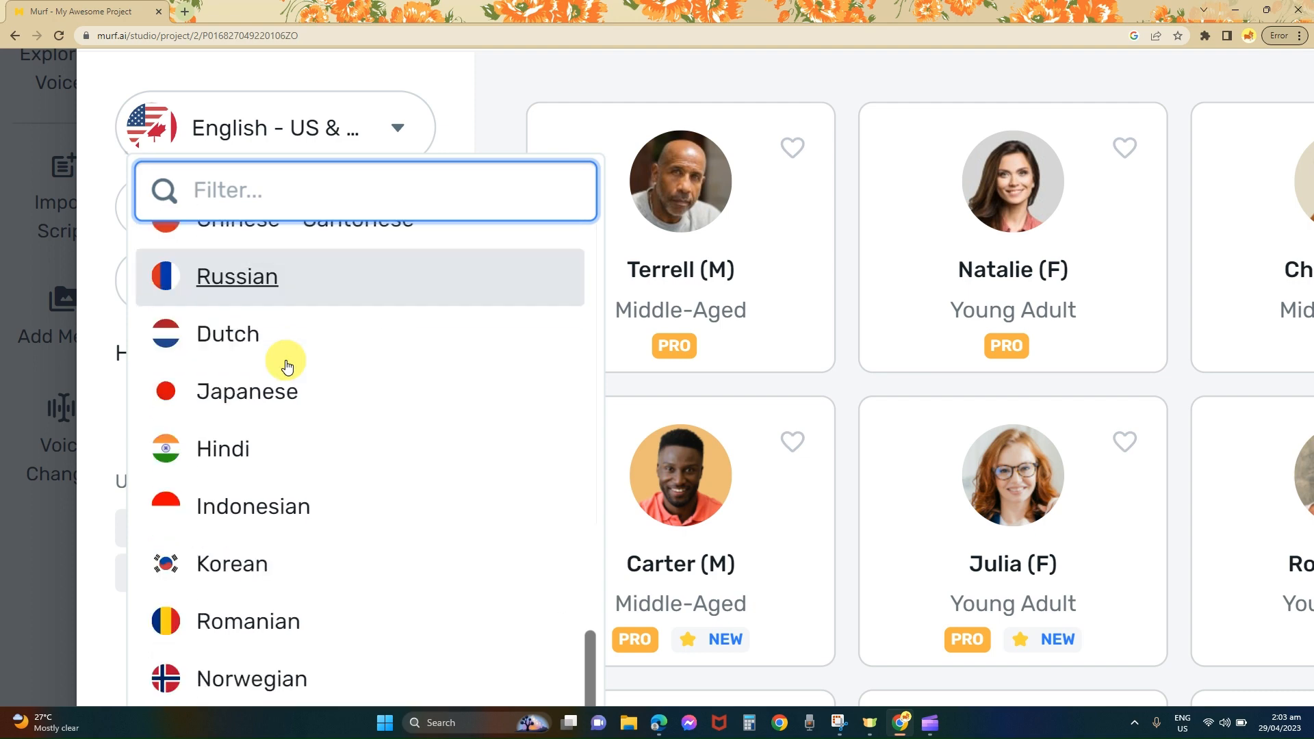
{"action": "scroll", "coordinate": [288, 367], "scroll_direction": "up", "scroll_amount": 8}
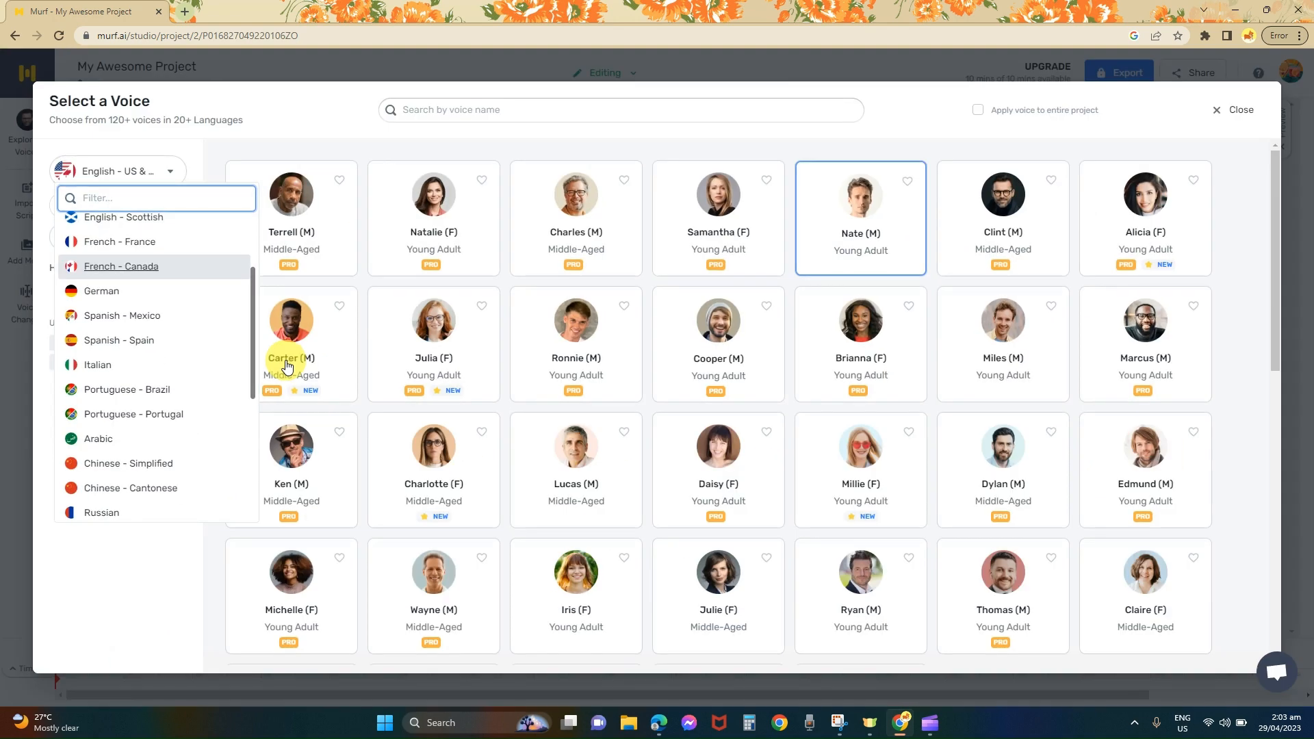
{"action": "left_click", "coordinate": [138, 170]}
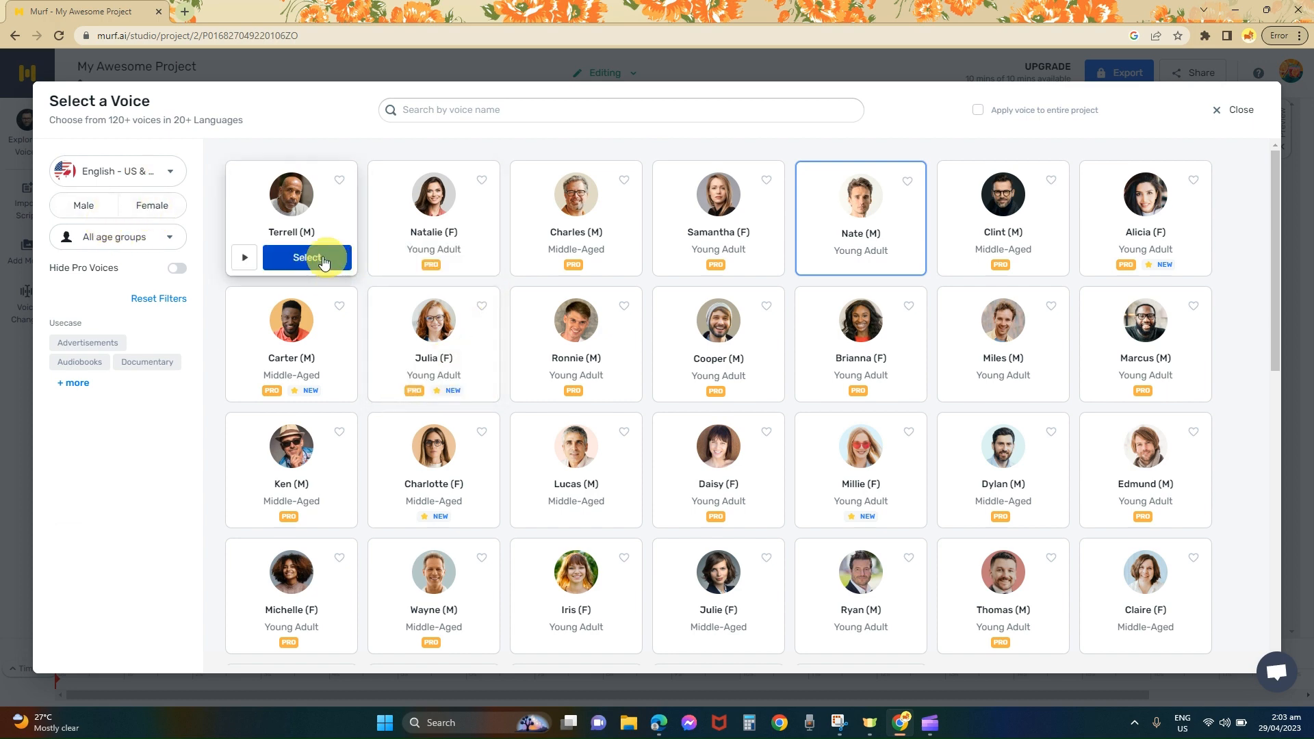
Play the voice samples of Terrell, Nate, Charles, Ronnie, Julia, Charlotte, Daisy, Iris and Lucas.
{"action": "left_click", "coordinate": [248, 258]}
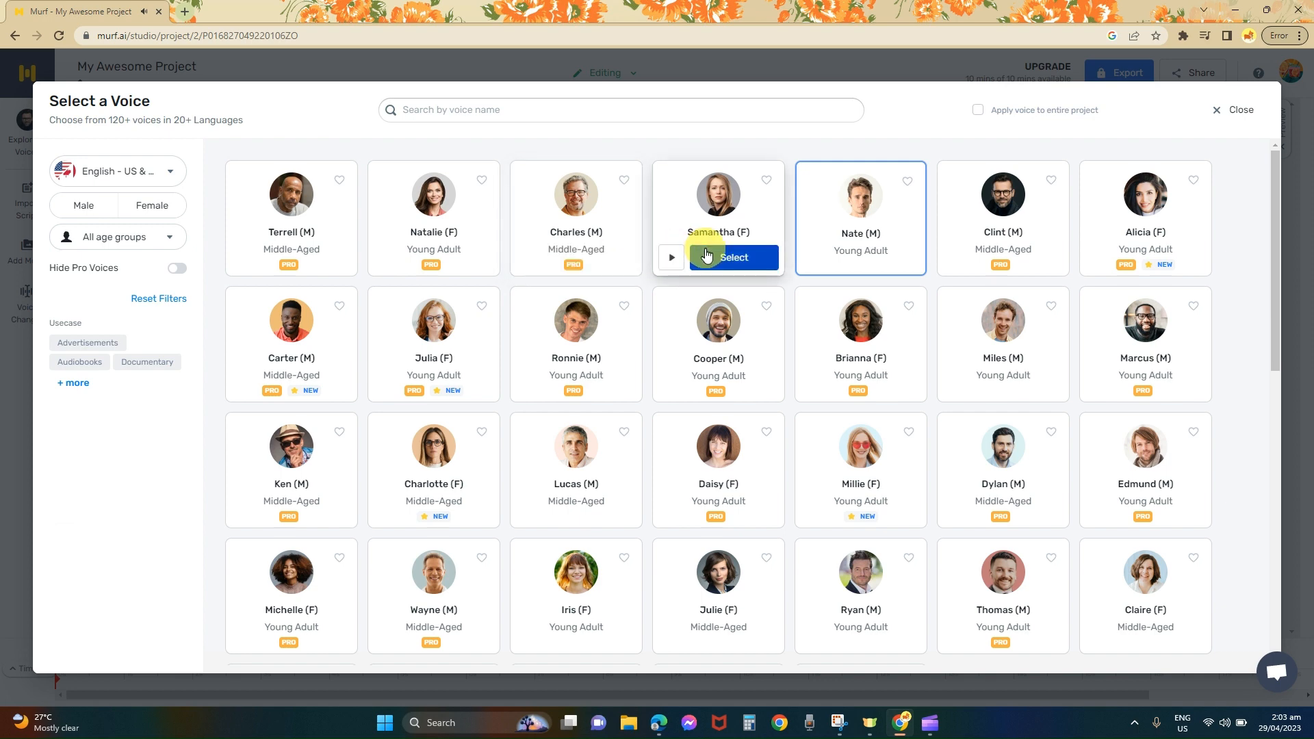
{"action": "left_click", "coordinate": [812, 263]}
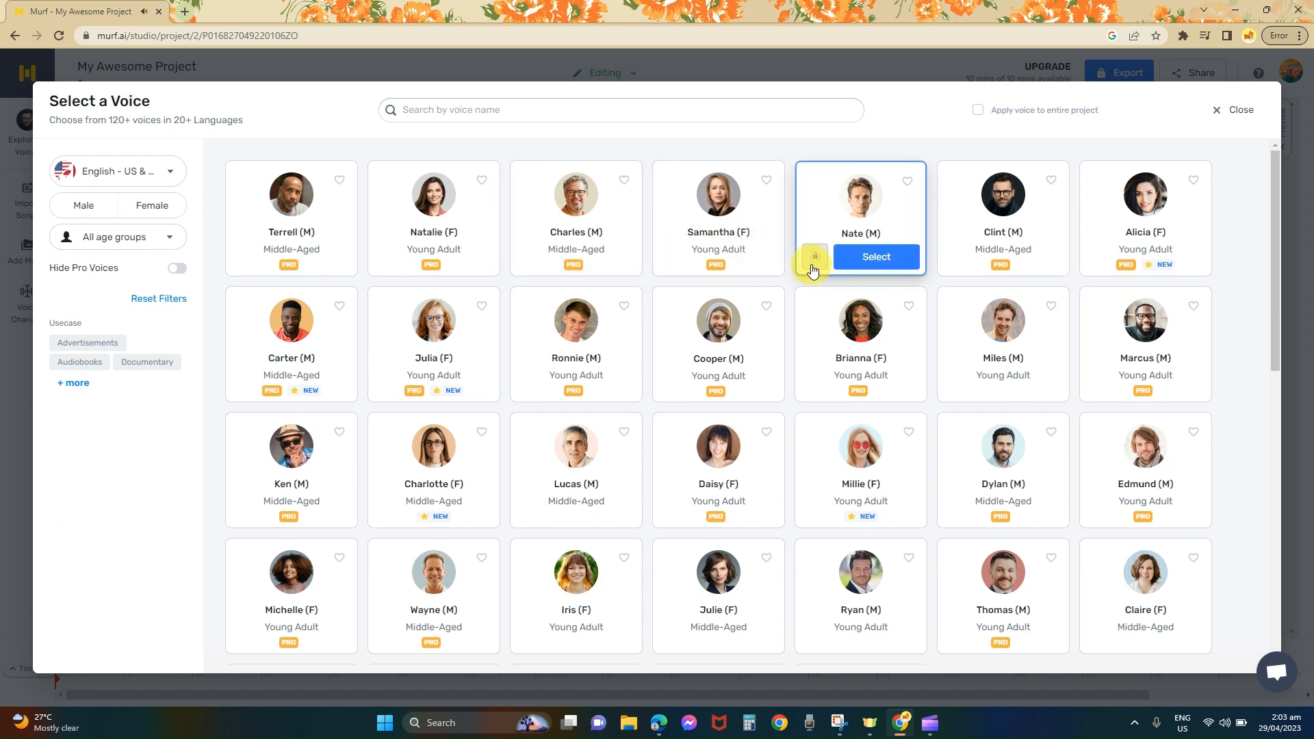
{"action": "left_click", "coordinate": [528, 258]}
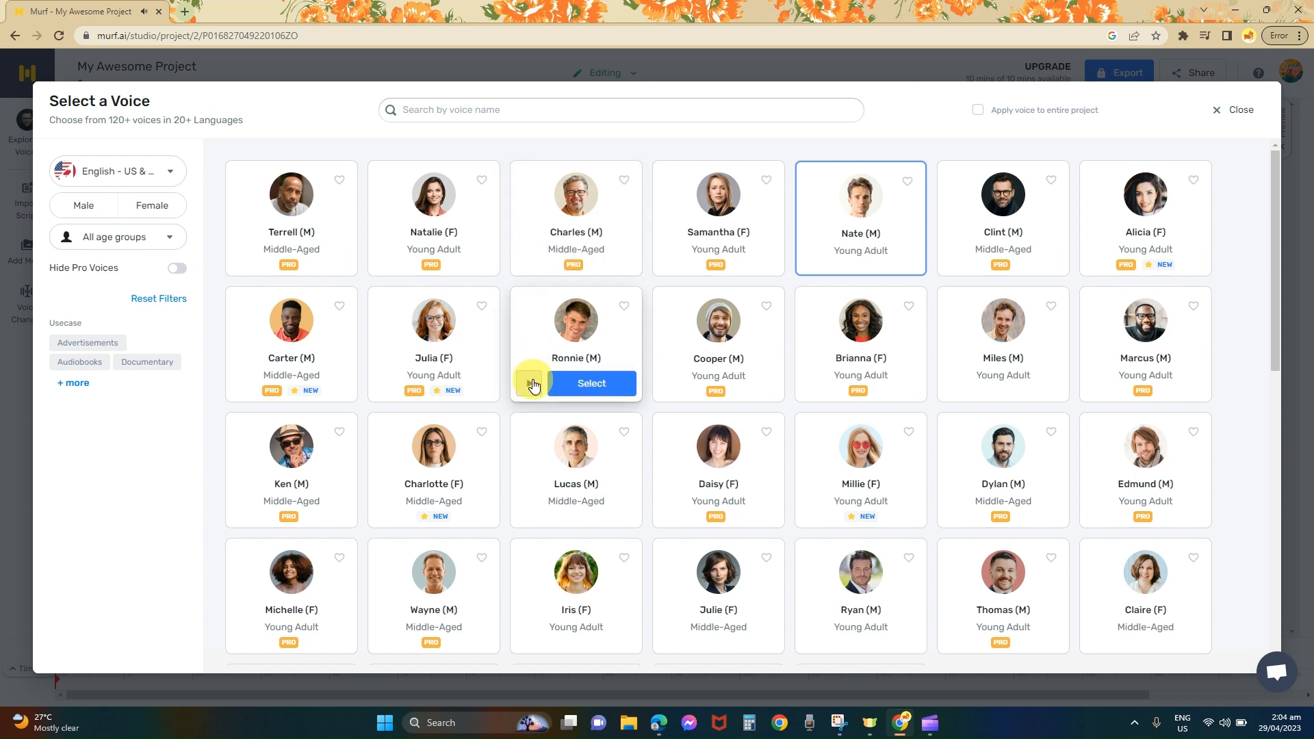
{"action": "left_click", "coordinate": [534, 387]}
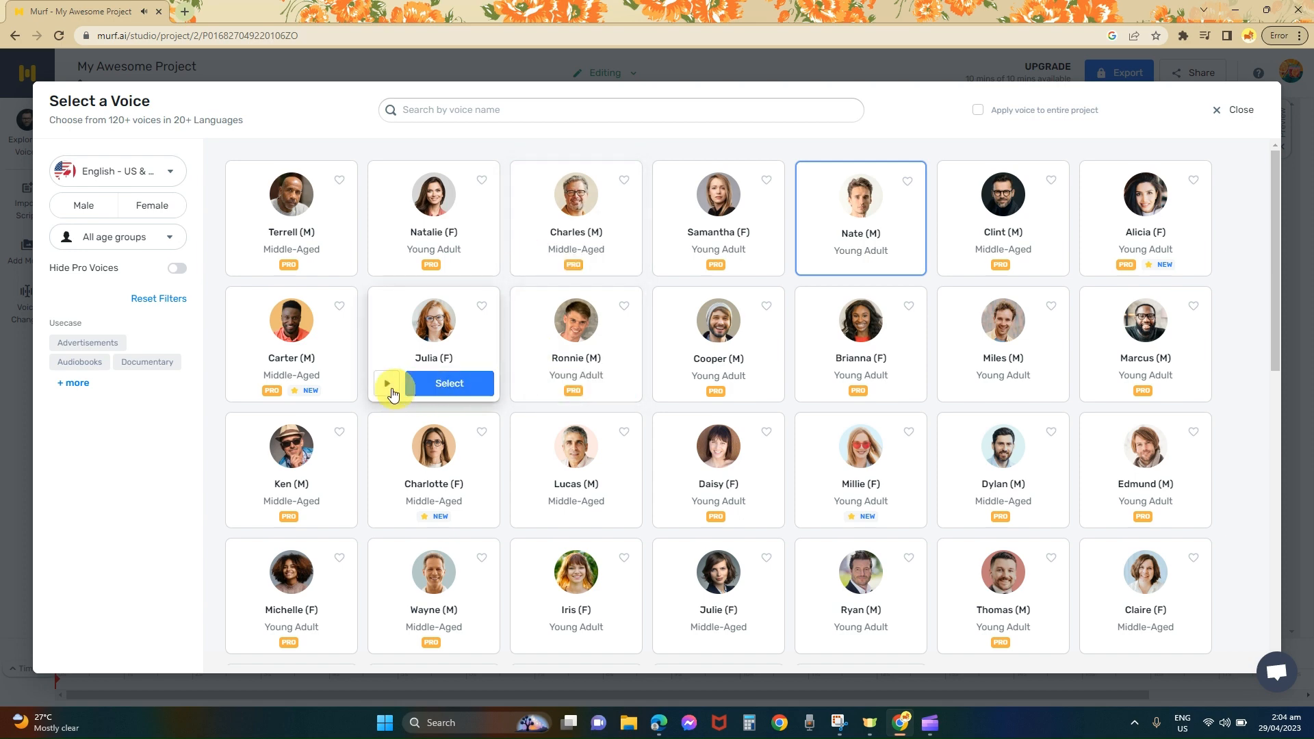
{"action": "left_click", "coordinate": [388, 393]}
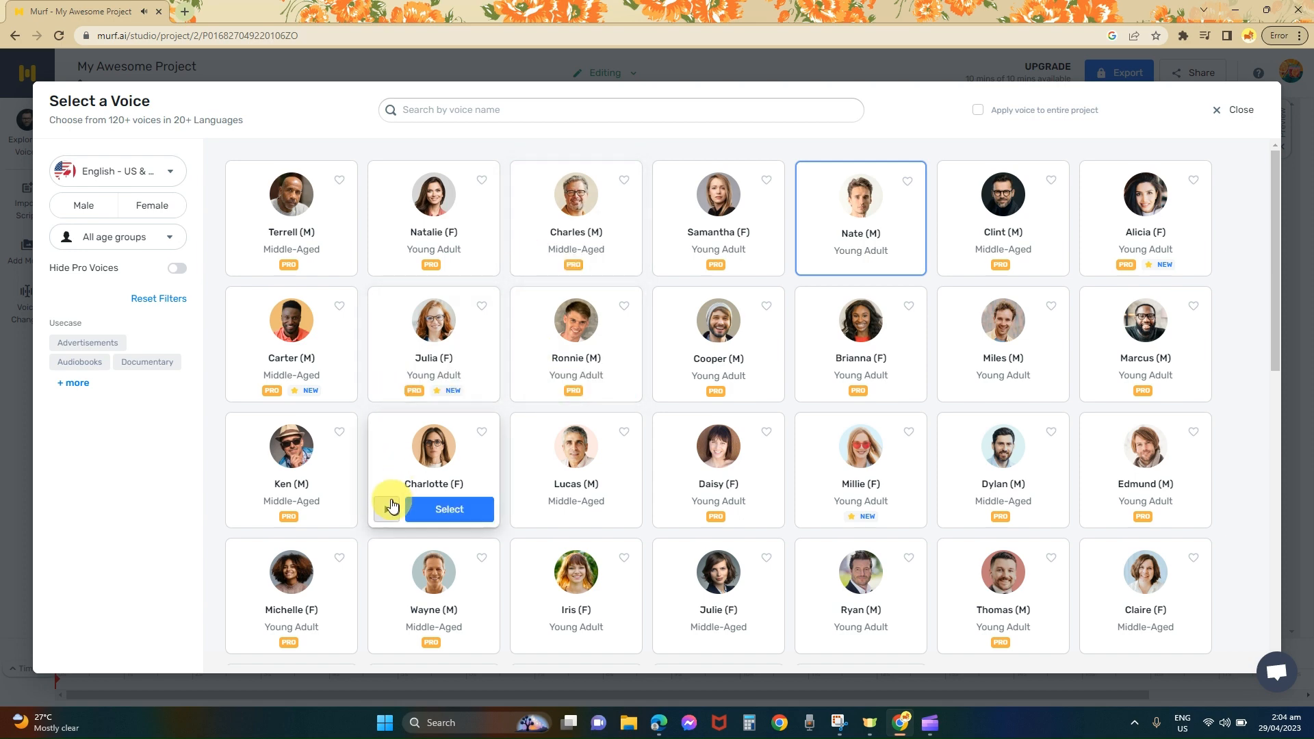
{"action": "left_click", "coordinate": [392, 507]}
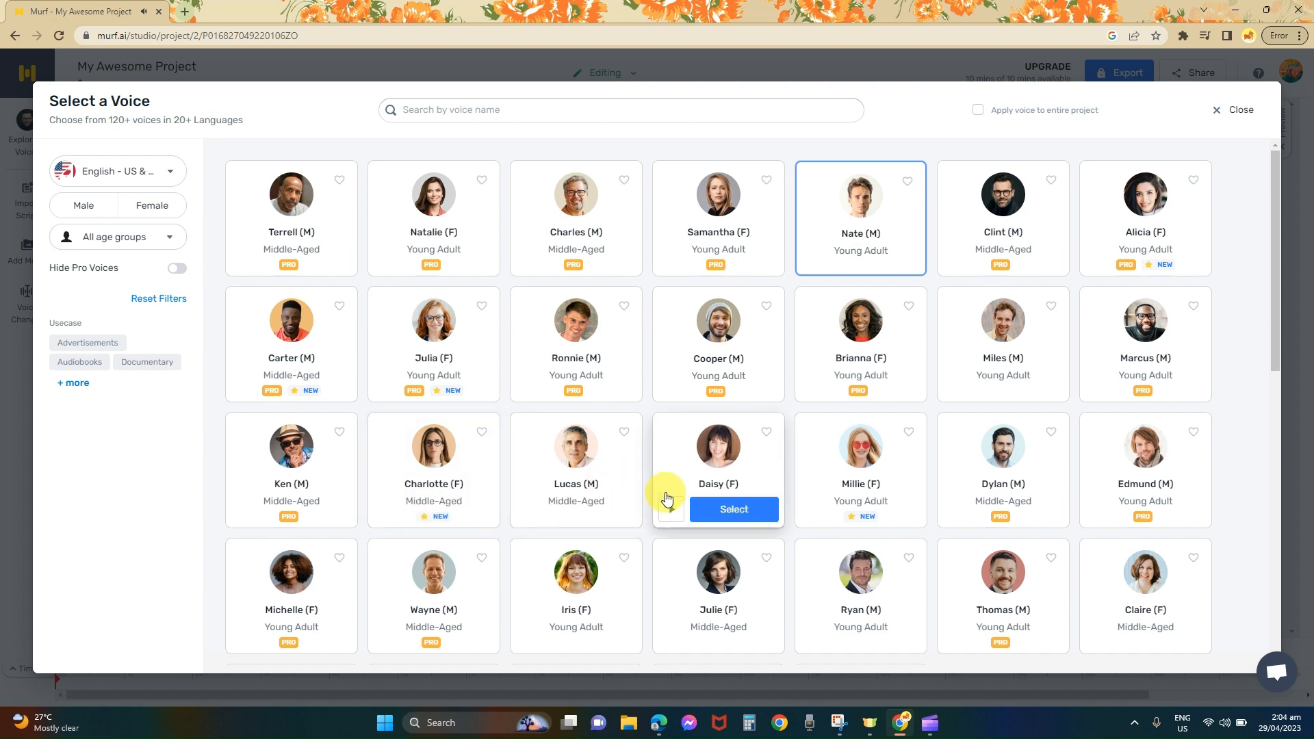
{"action": "left_click", "coordinate": [671, 510]}
{"action": "left_click", "coordinate": [527, 638]}
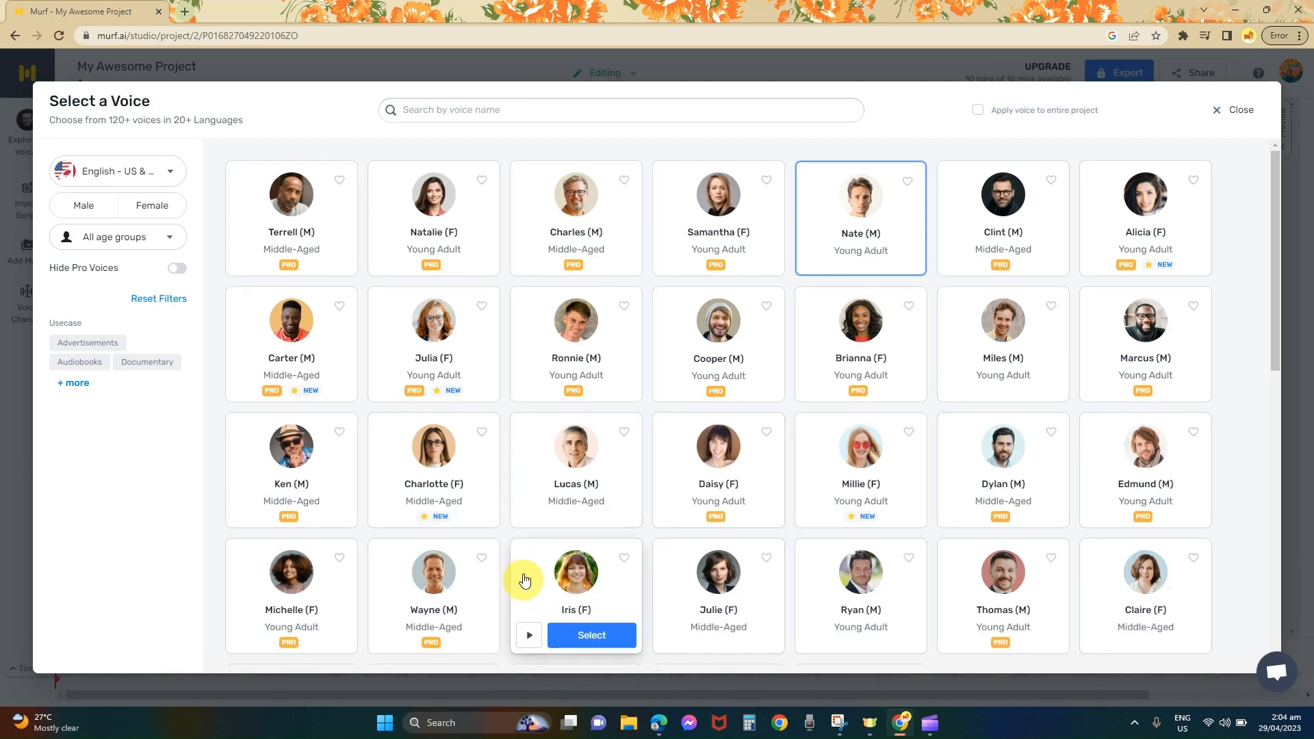
{"action": "left_click", "coordinate": [530, 510]}
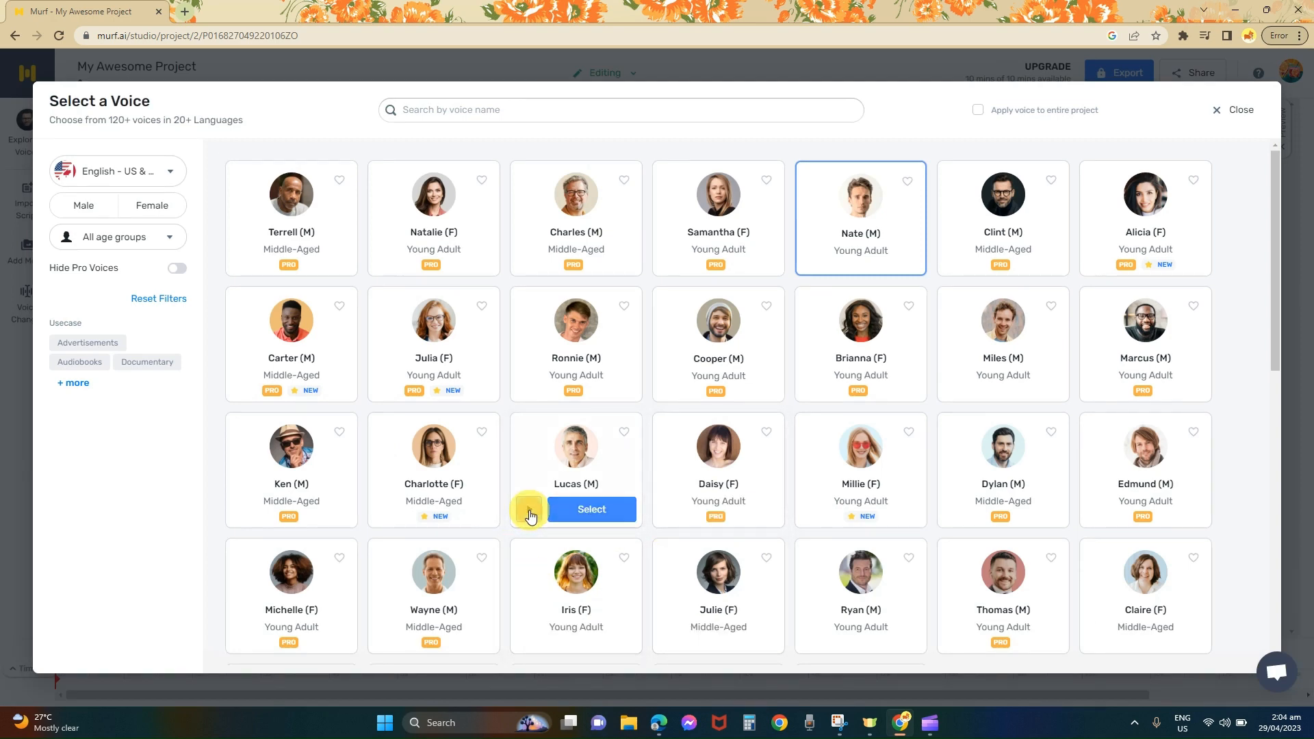
Filter the voices to the Young age group and play the samples of Millie, Ava and Emma.
{"action": "left_click", "coordinate": [127, 249]}
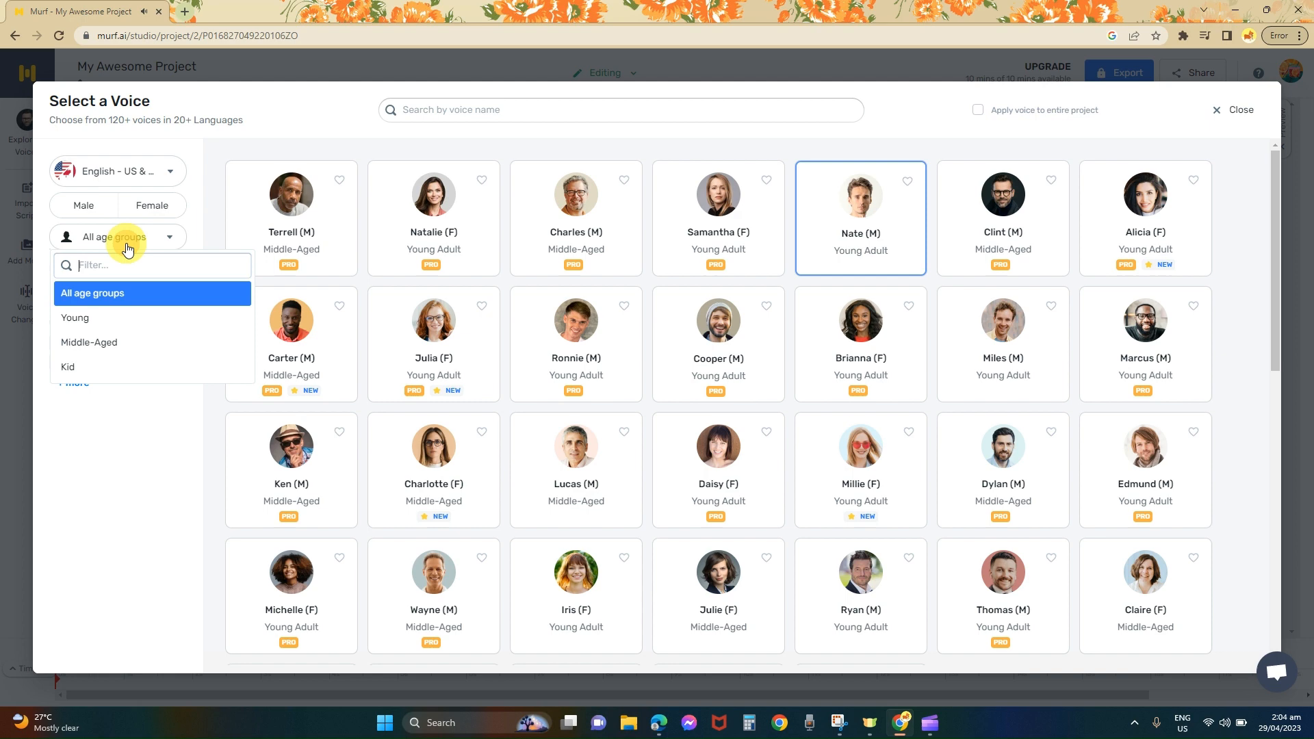
{"action": "left_click", "coordinate": [112, 317]}
{"action": "mouse_move", "coordinate": [593, 257]}
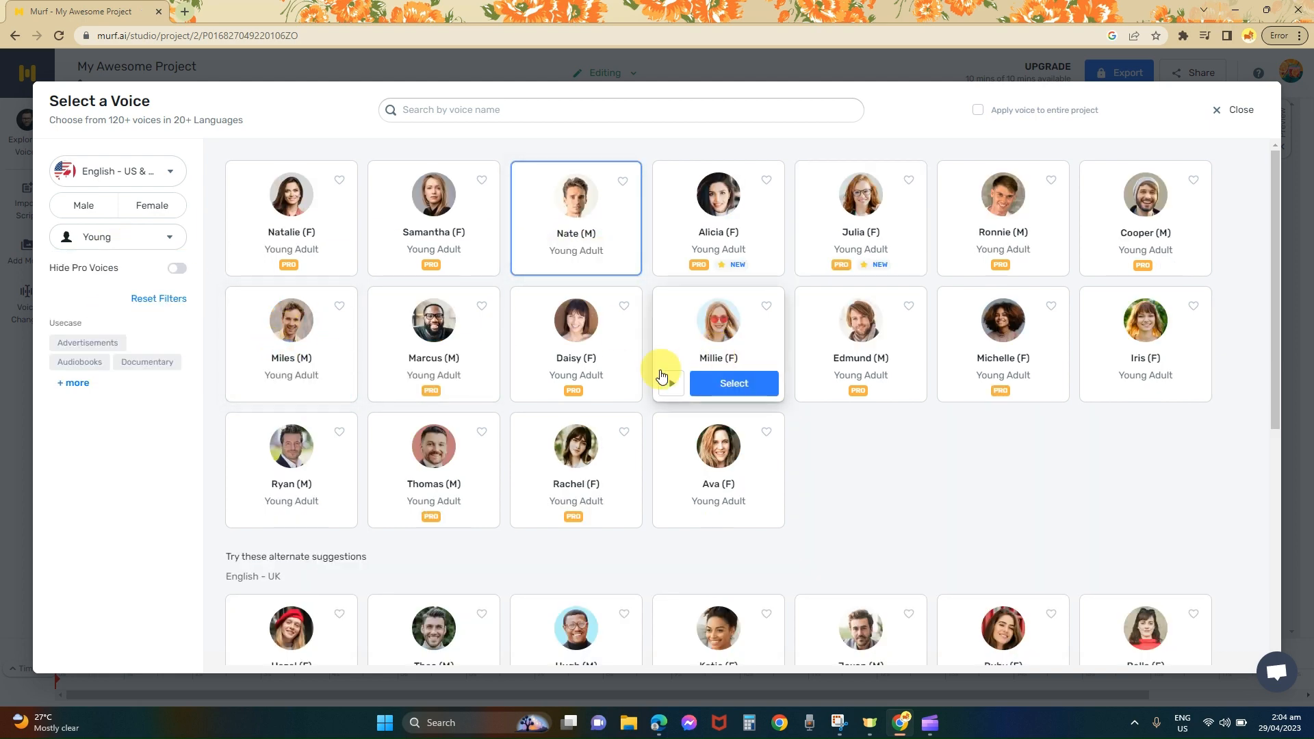
{"action": "left_click", "coordinate": [671, 383]}
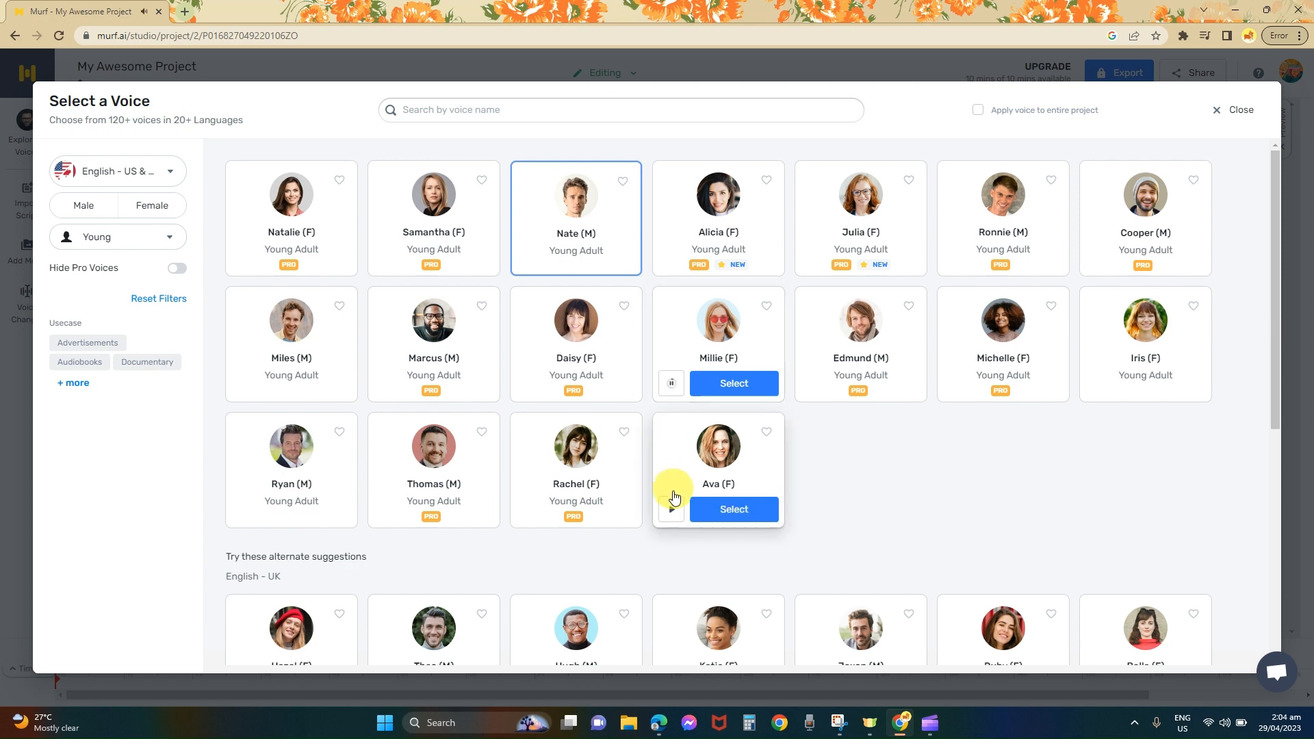
{"action": "left_click", "coordinate": [671, 513]}
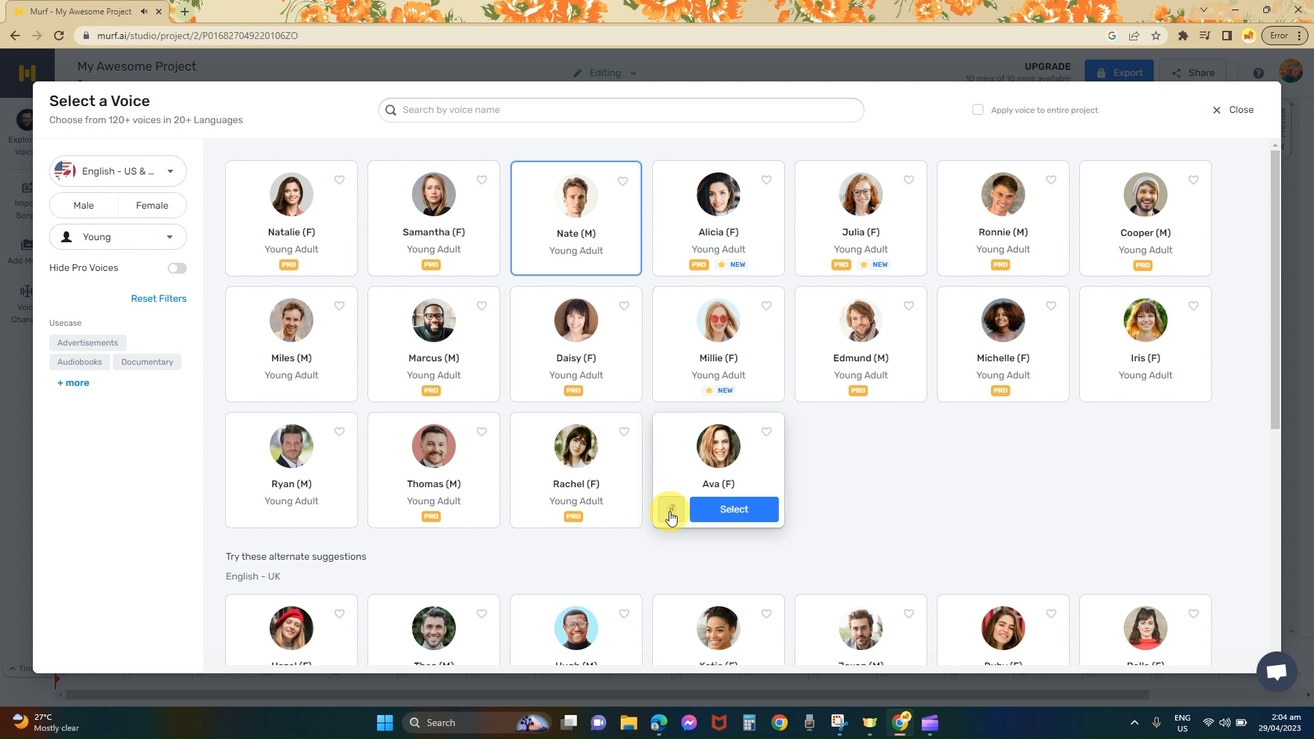
{"action": "scroll", "coordinate": [549, 549], "scroll_direction": "down", "scroll_amount": 4}
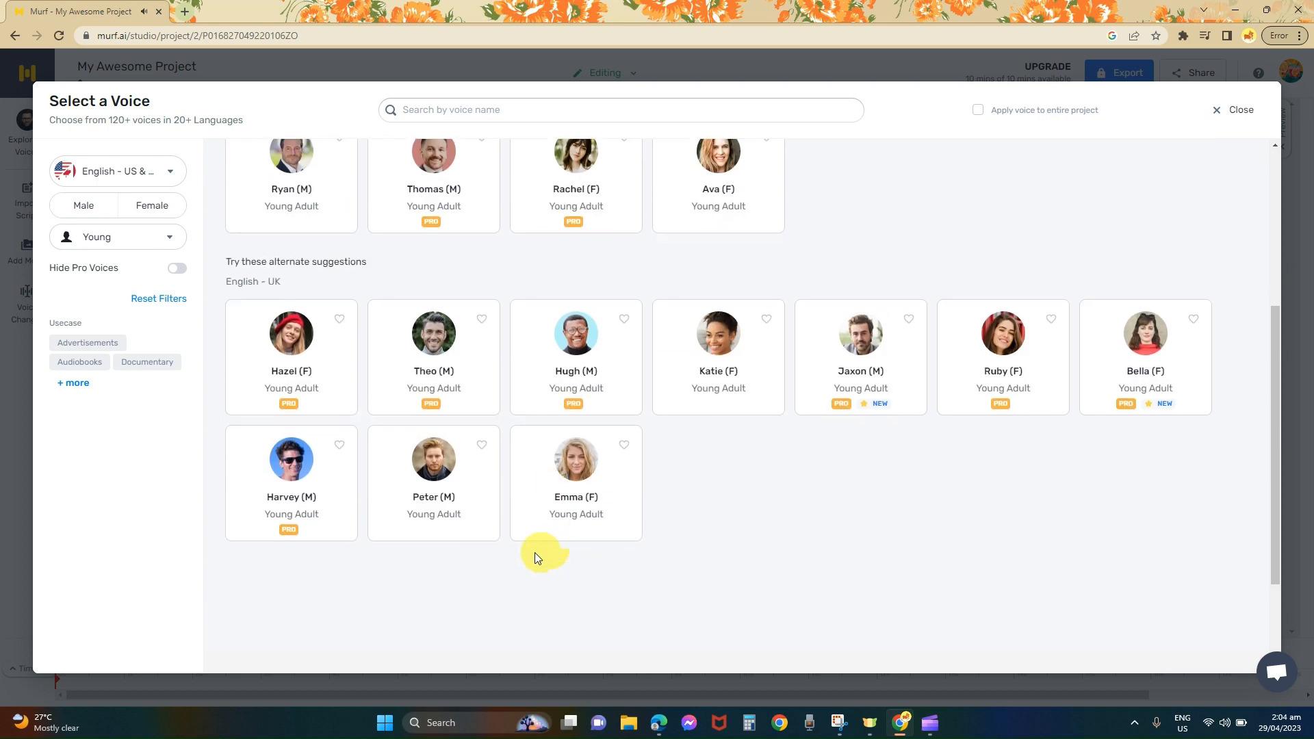
{"action": "mouse_move", "coordinate": [534, 521]}
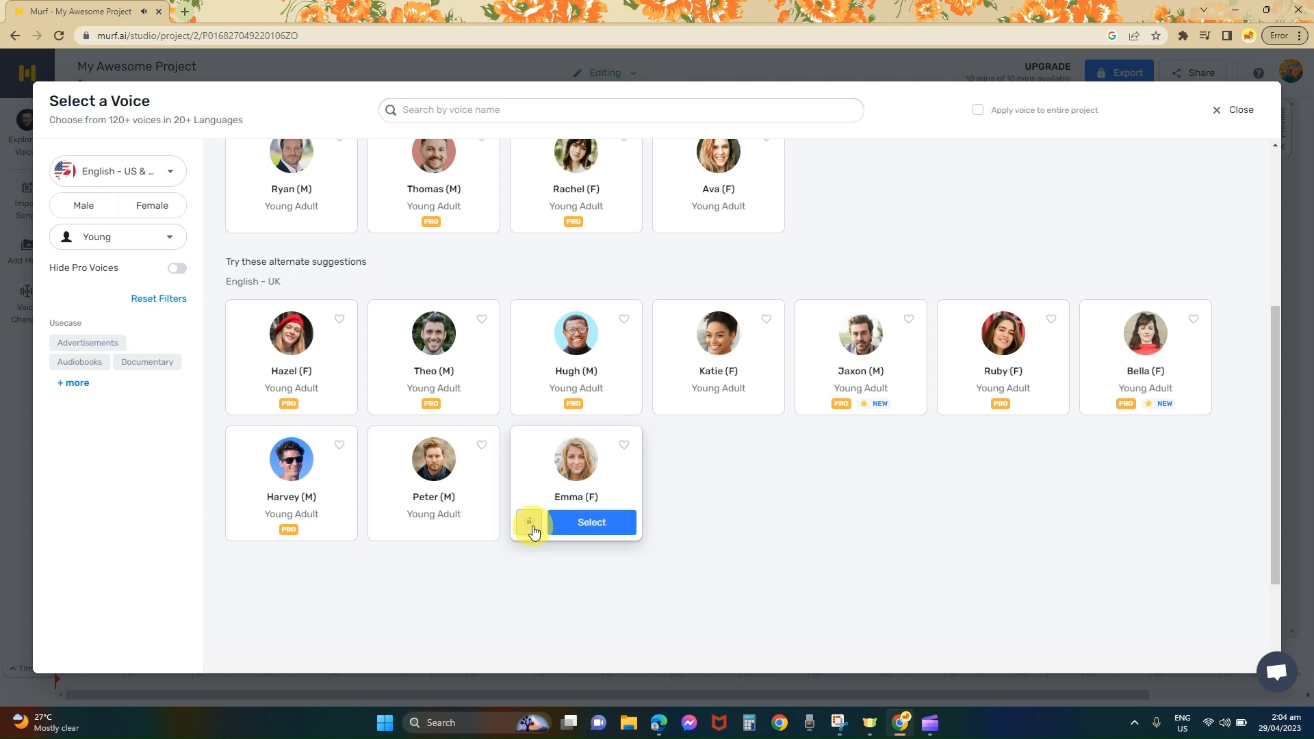
Play the voice sample of Katie among the English - UK suggestions.
{"action": "scroll", "coordinate": [535, 528], "scroll_direction": "up", "scroll_amount": 1}
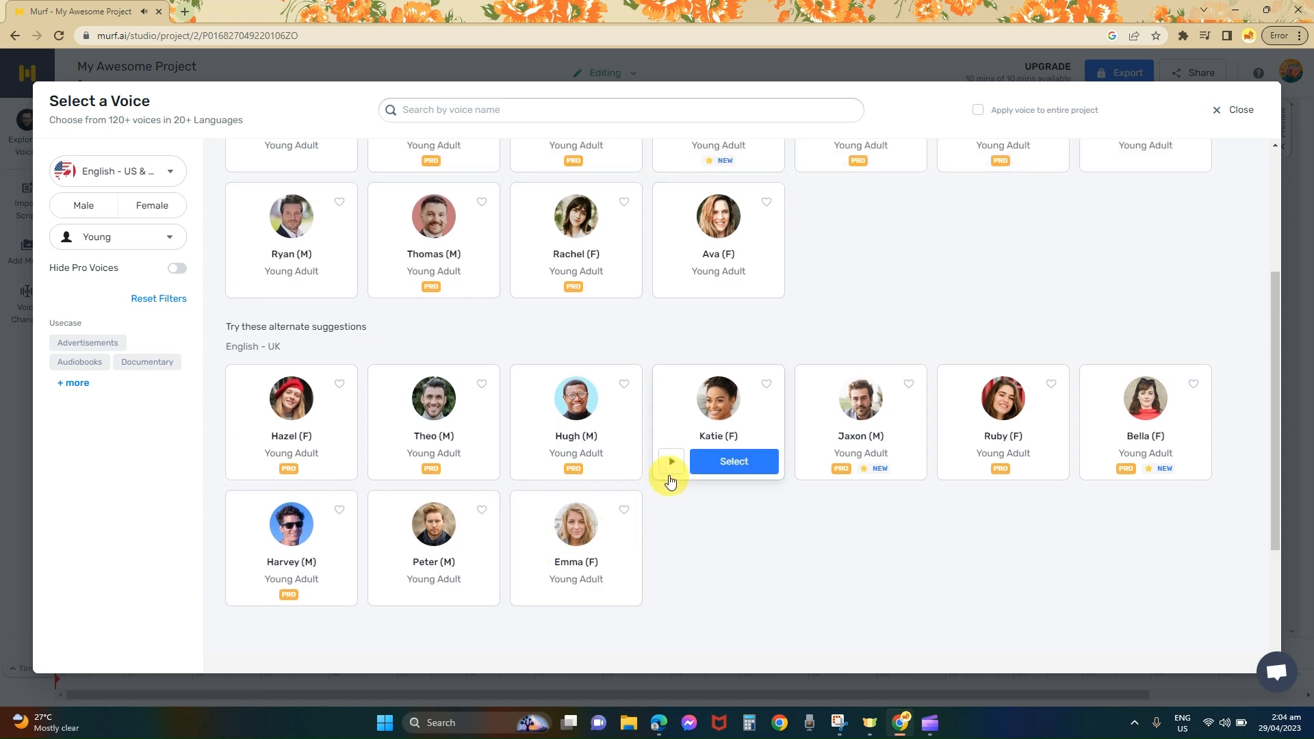
{"action": "left_click", "coordinate": [675, 468]}
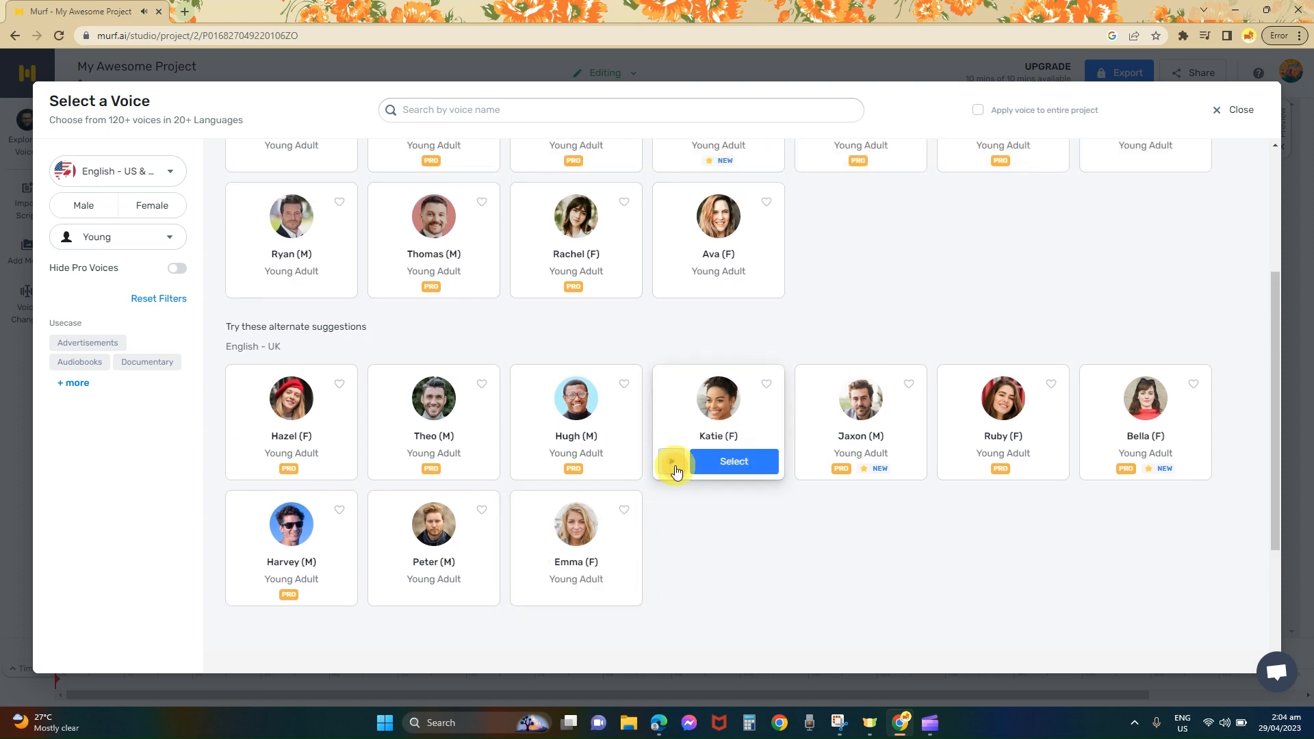
Select Millie as the voice for the "hello!" block and play the generated audio.
{"action": "scroll", "coordinate": [674, 470], "scroll_direction": "up", "scroll_amount": 3}
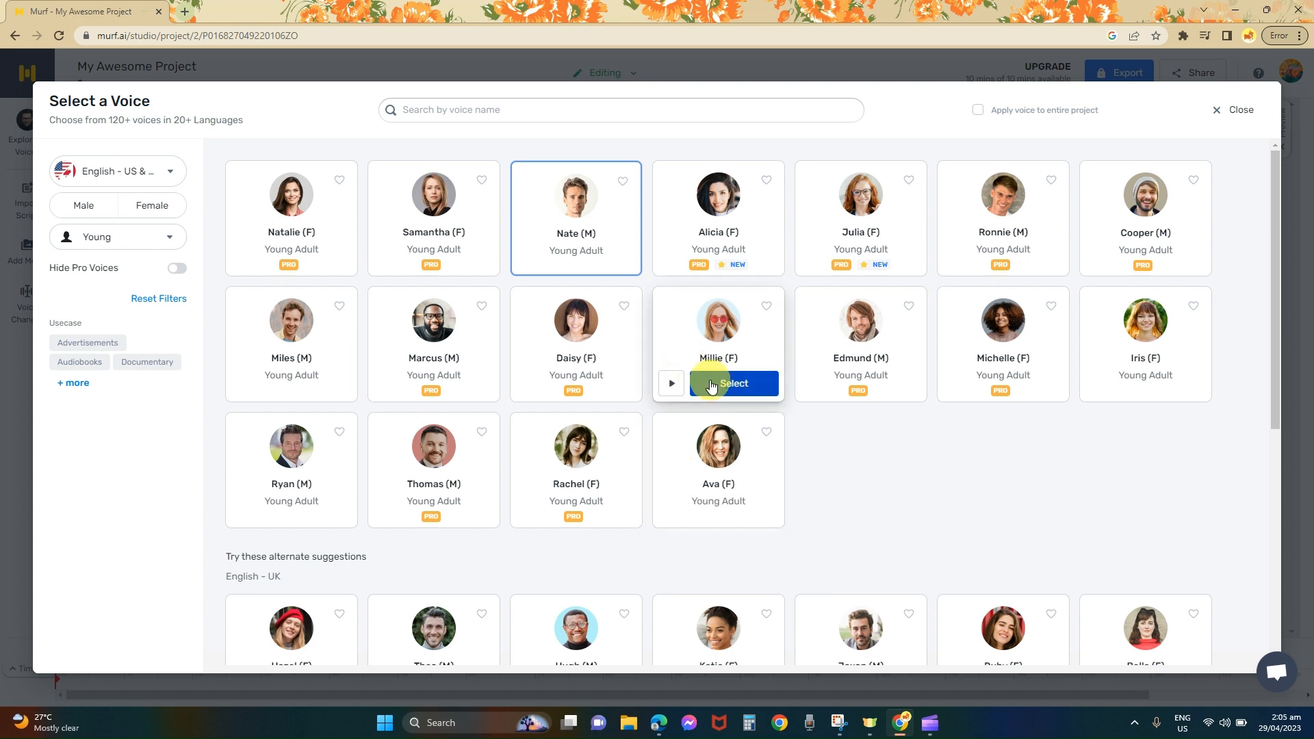
{"action": "left_click", "coordinate": [710, 385]}
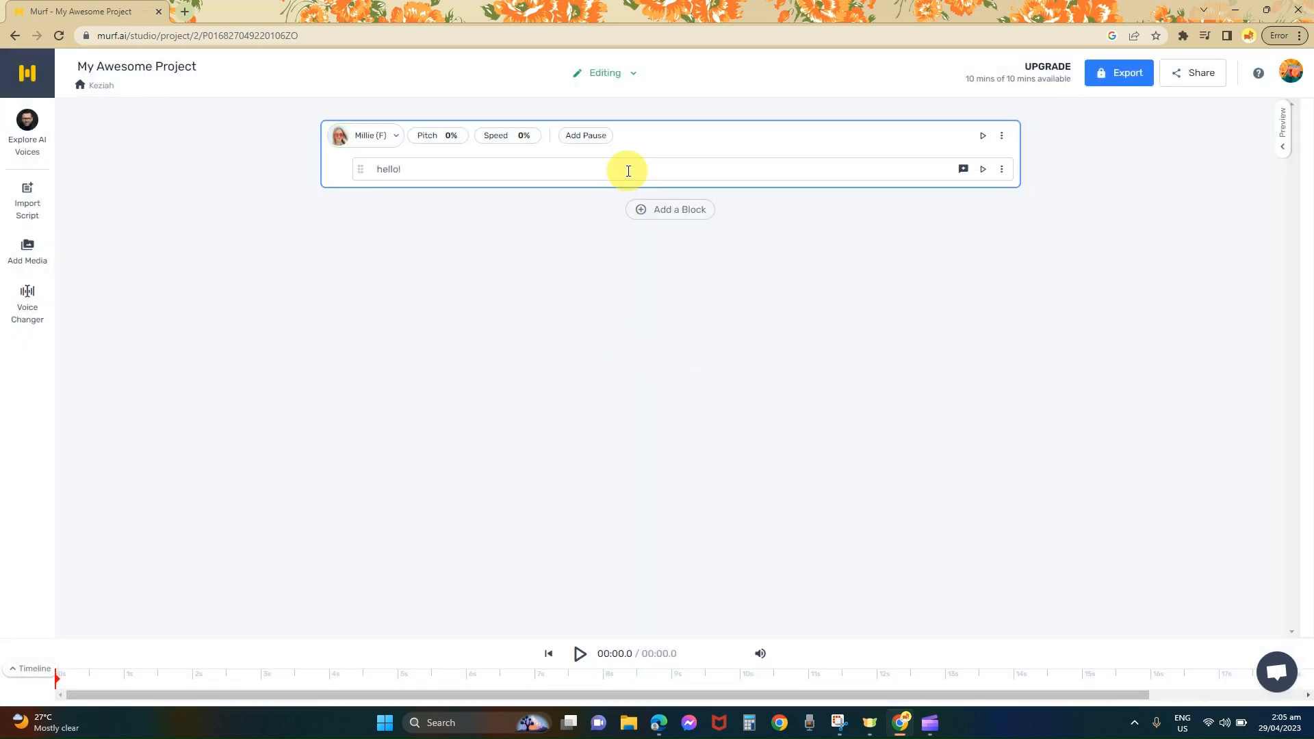
{"action": "left_click", "coordinate": [982, 169]}
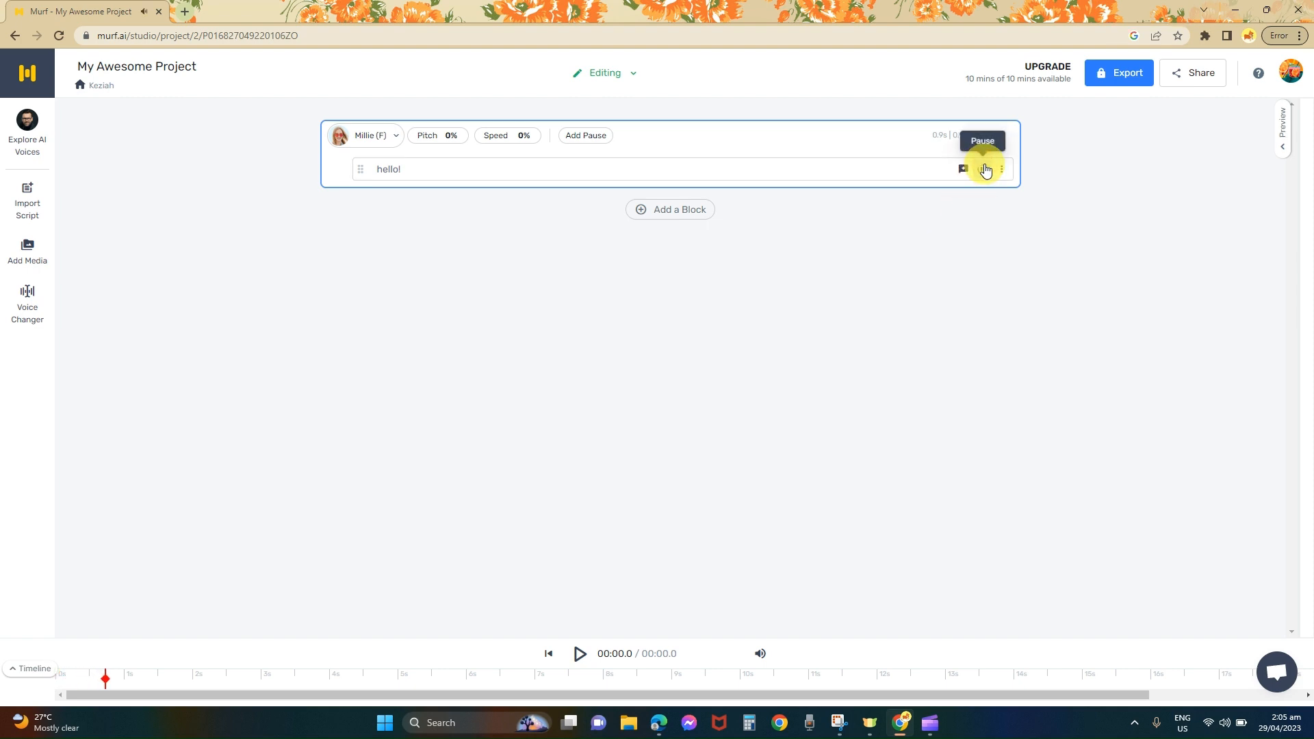
Set the "hello!" block's pitch to +23% and speed to +9%, and play the audio.
{"action": "left_click", "coordinate": [448, 135]}
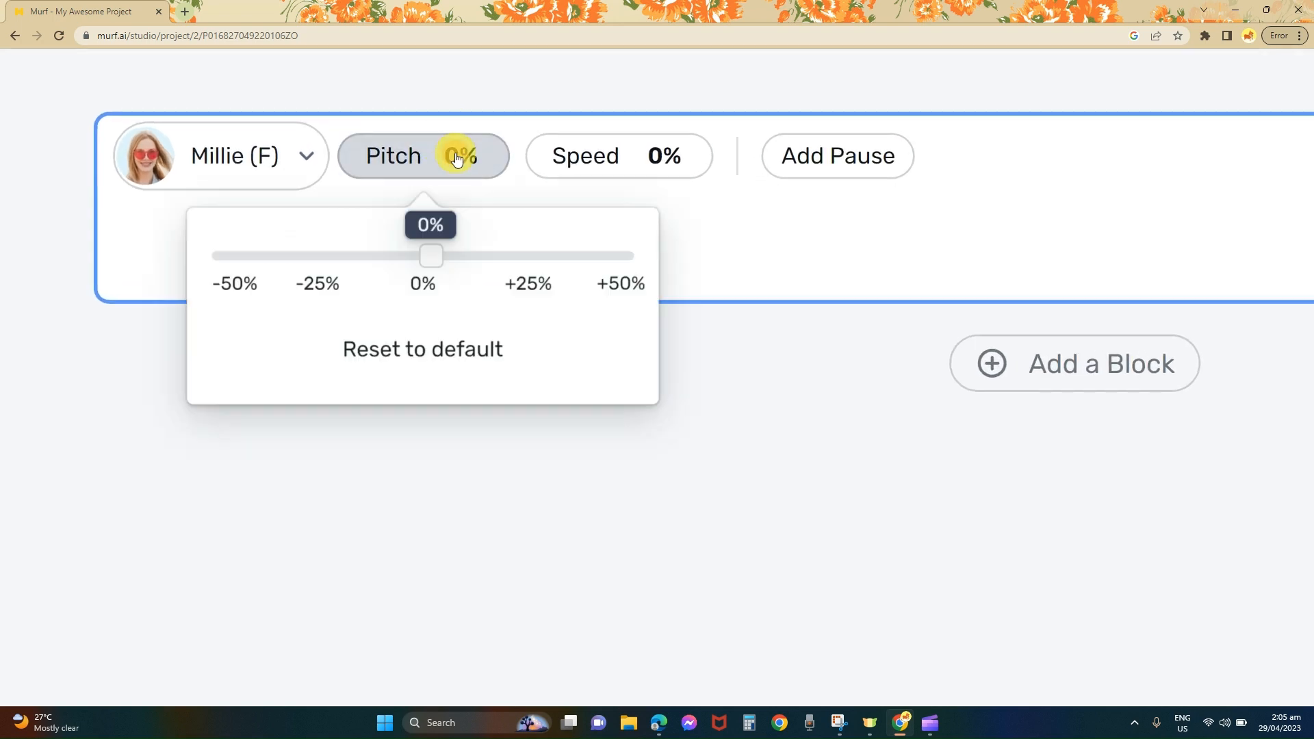
{"action": "left_click", "coordinate": [607, 162]}
{"action": "left_click_drag", "start_coordinate": [656, 268], "coordinate": [670, 269]}
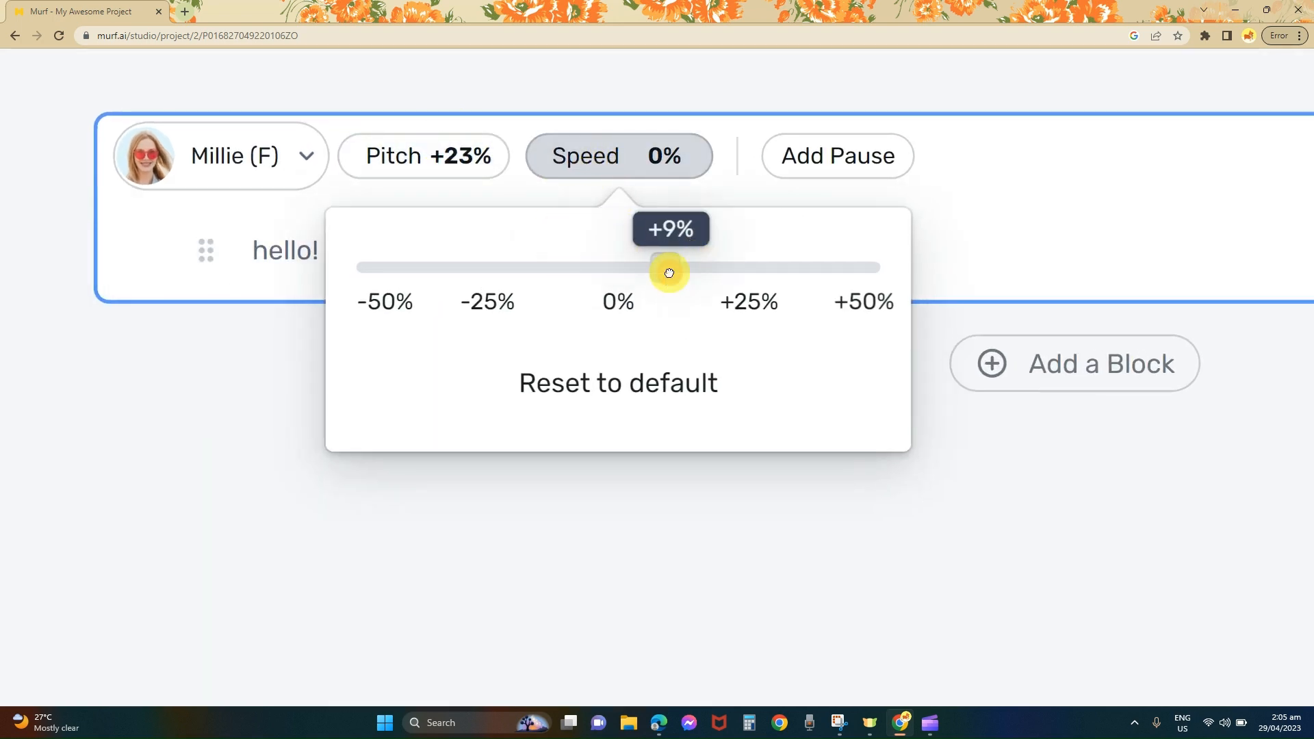
{"action": "left_click", "coordinate": [784, 205]}
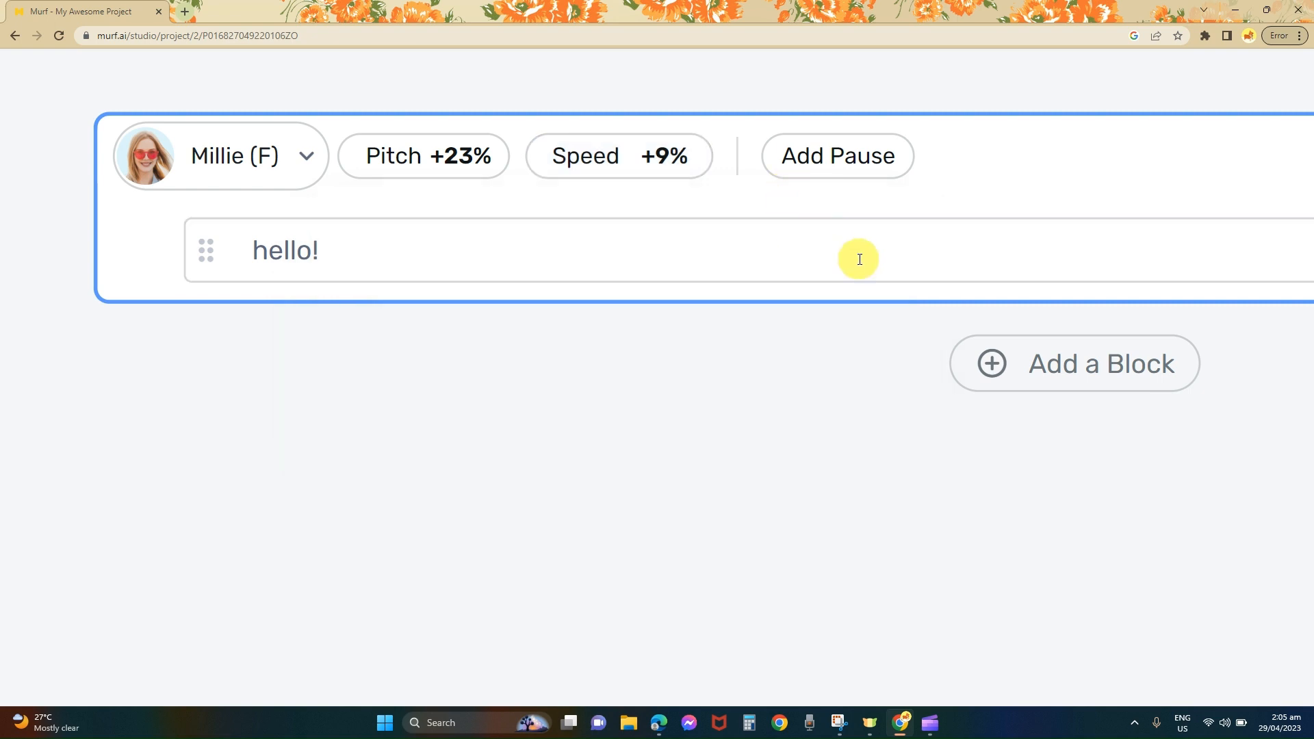
{"action": "scroll", "coordinate": [858, 259], "scroll_direction": "down", "scroll_amount": 5}
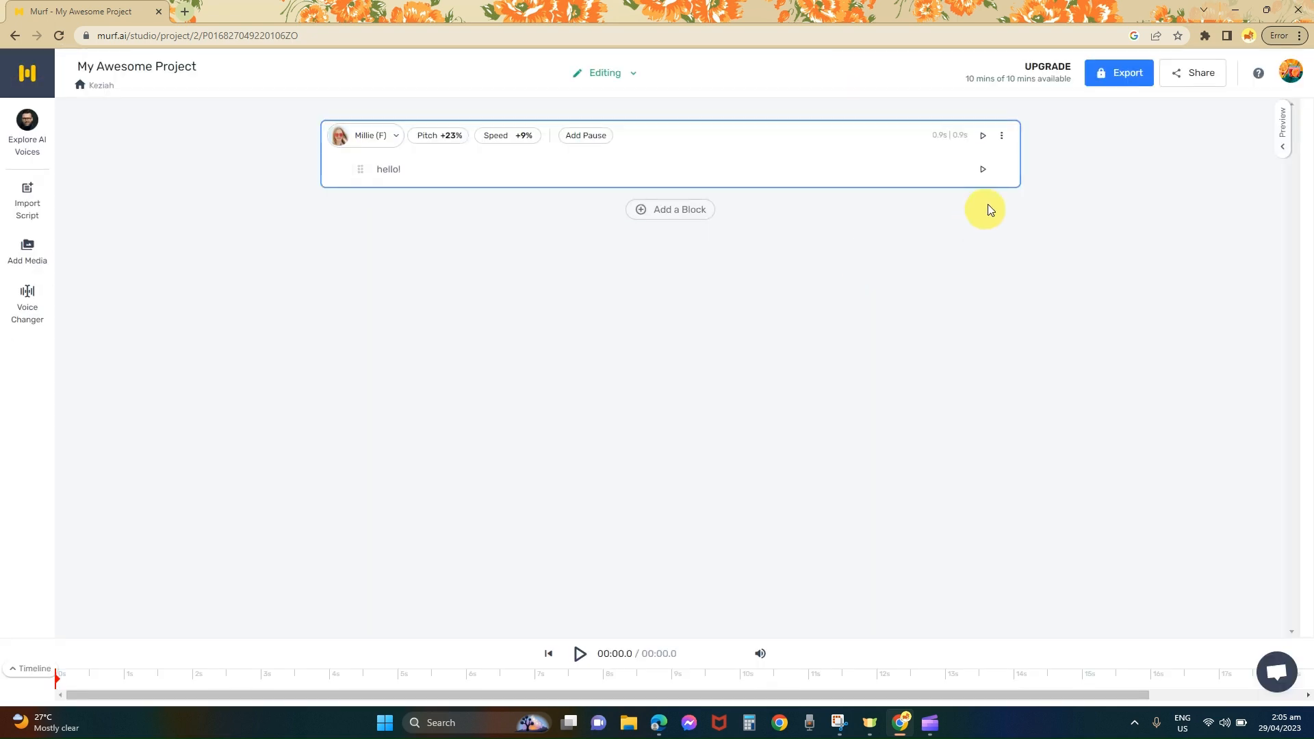
{"action": "left_click", "coordinate": [983, 169]}
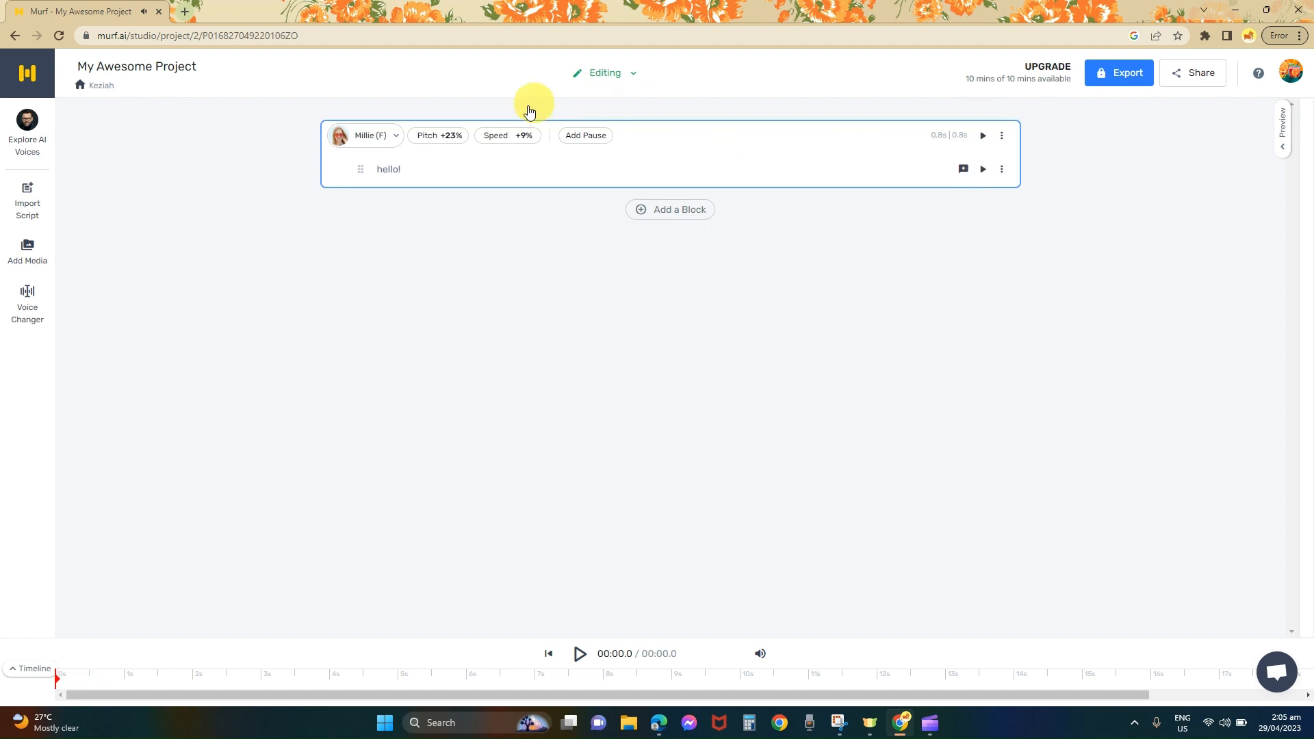
Set the "hello!" block's pitch to +9% and play the audio again.
{"action": "left_click", "coordinate": [438, 137]}
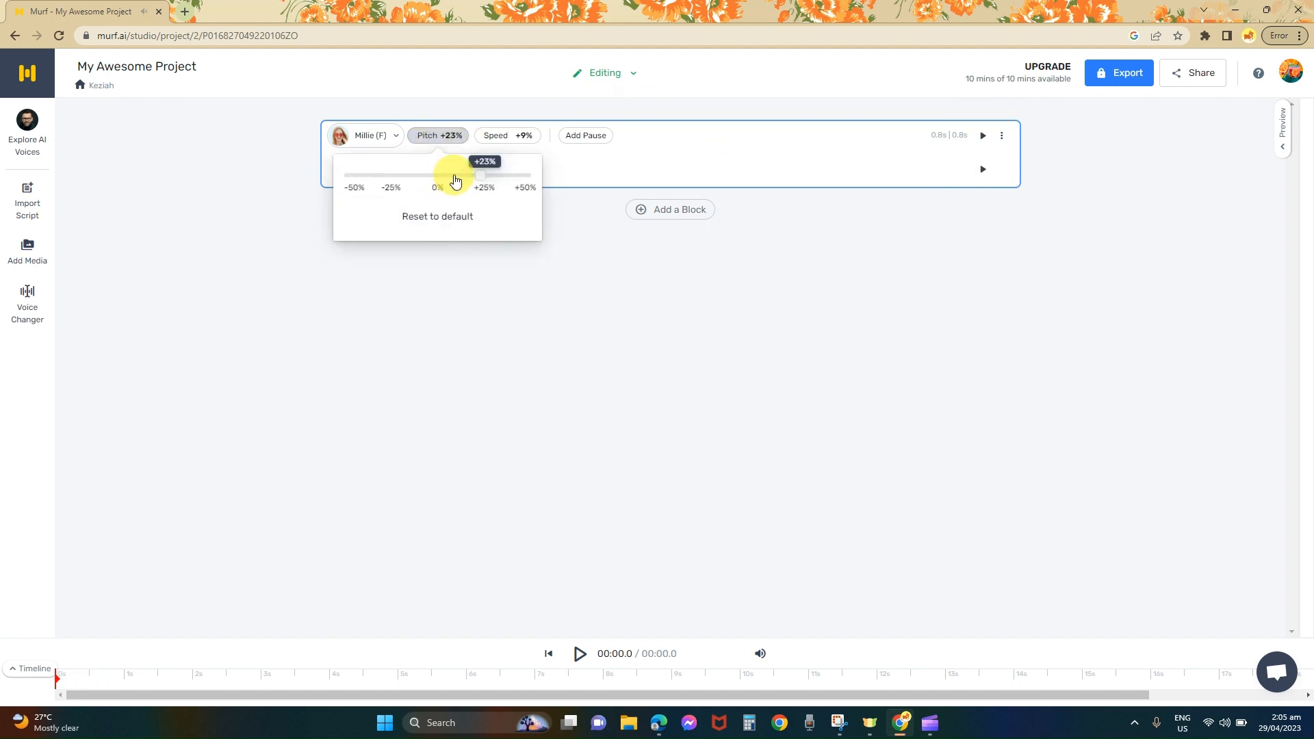
{"action": "left_click", "coordinate": [454, 176]}
{"action": "left_click", "coordinate": [983, 169]}
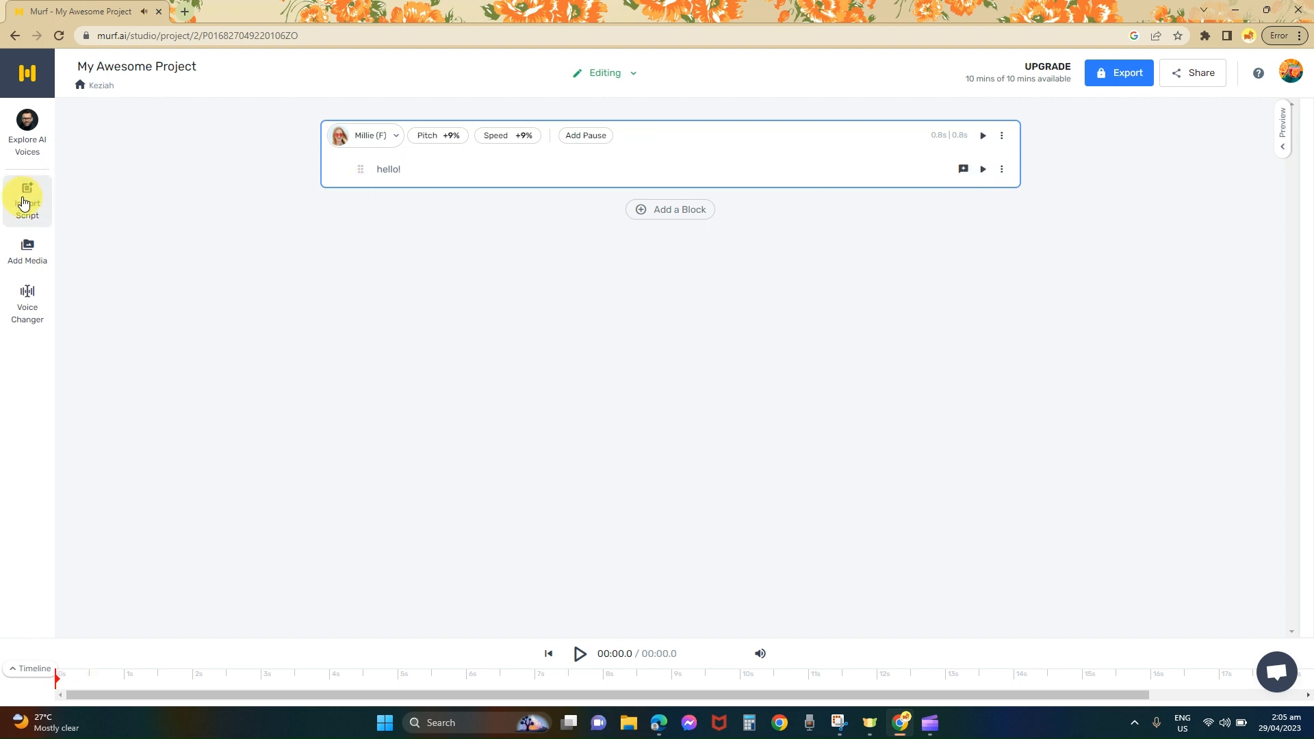
View the Import Script window and close it without importing anything.
{"action": "scroll", "coordinate": [22, 207], "scroll_direction": "up", "scroll_amount": 5}
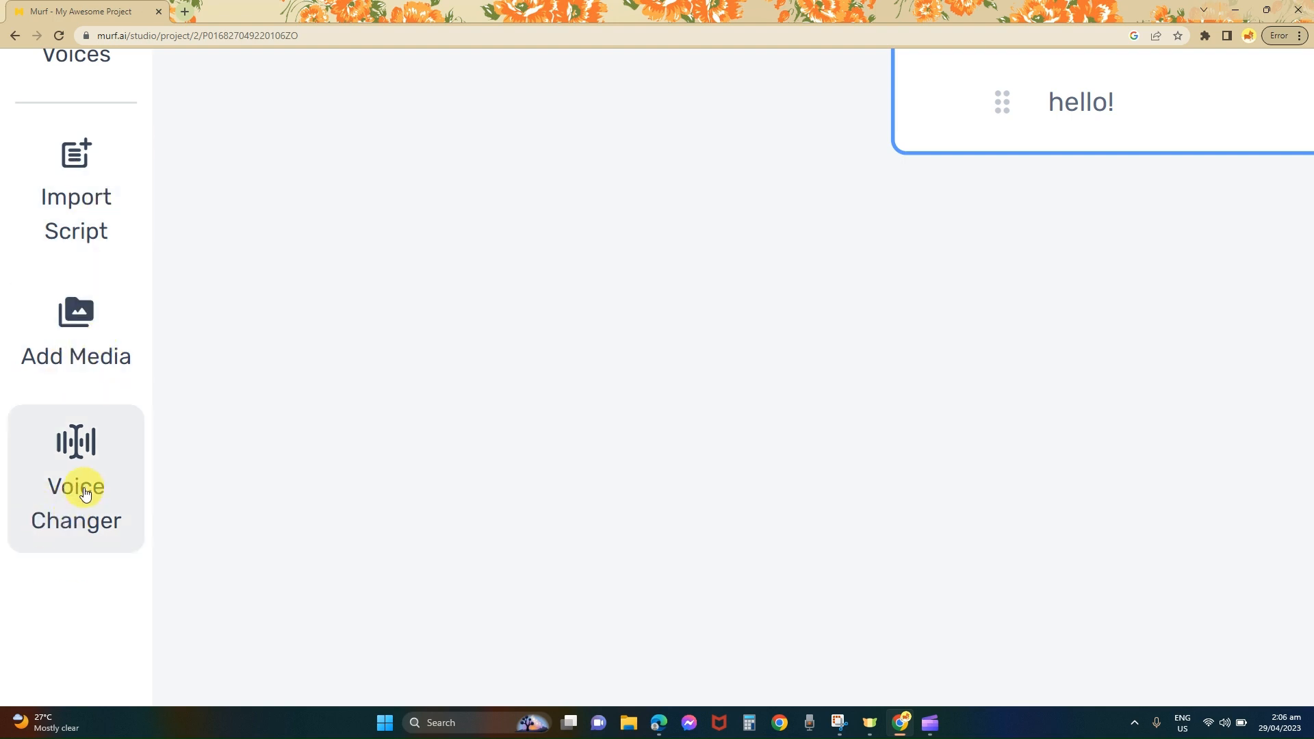
{"action": "scroll", "coordinate": [85, 492], "scroll_direction": "up", "scroll_amount": 3}
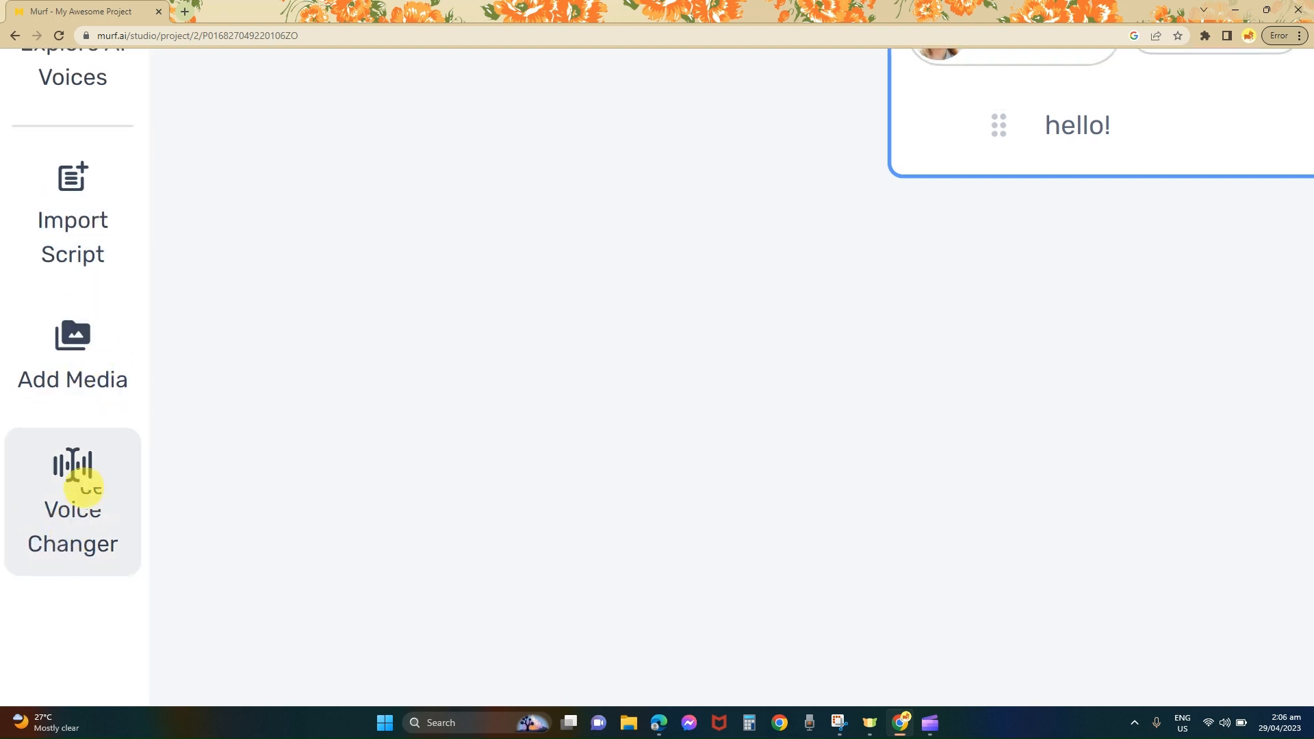
{"action": "left_click", "coordinate": [87, 359]}
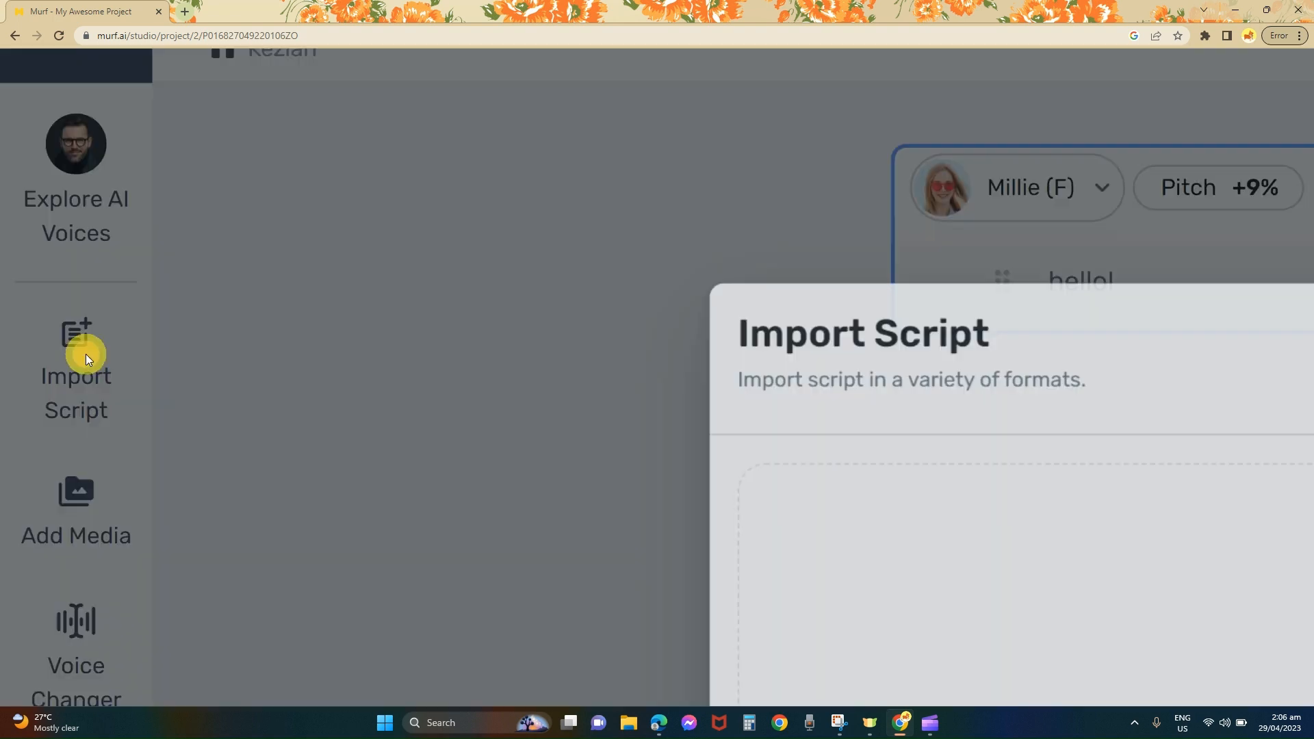
{"action": "left_click", "coordinate": [87, 360]}
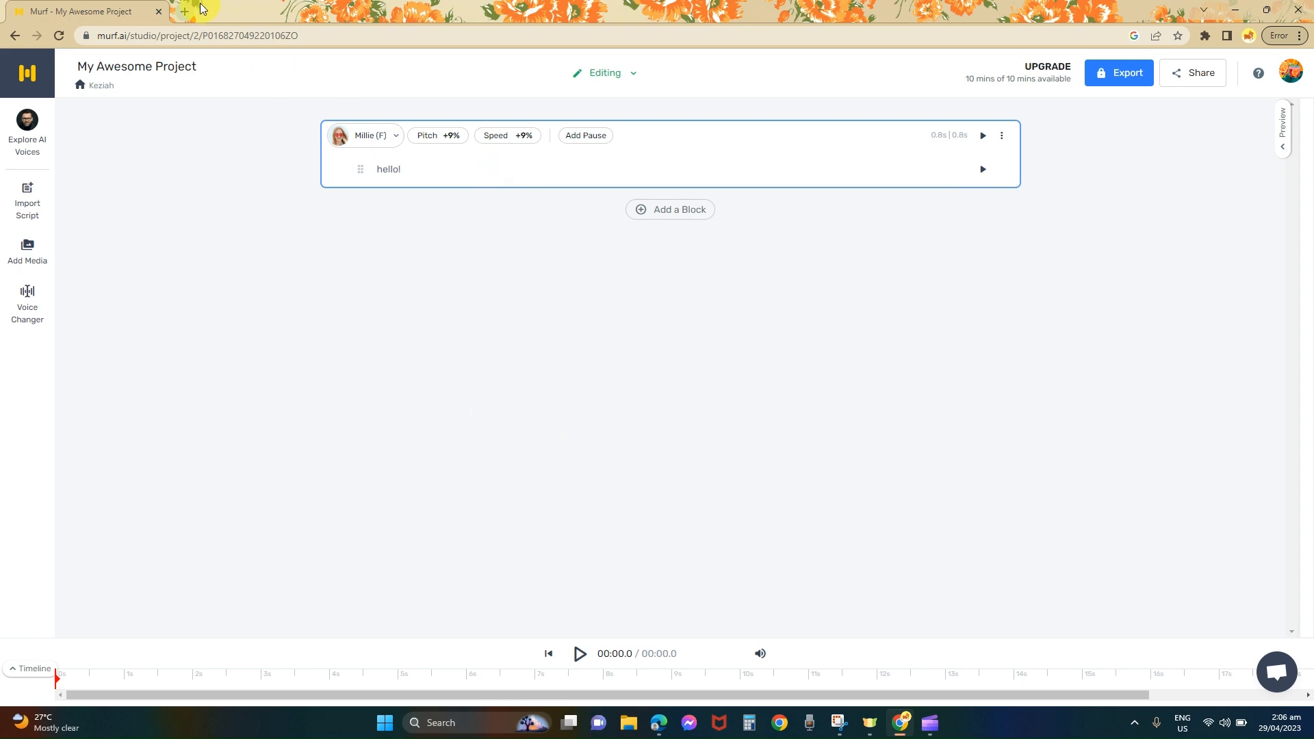
Search Google for "quote of the day about motivation" in a new browser tab.
{"action": "left_click", "coordinate": [184, 11]}
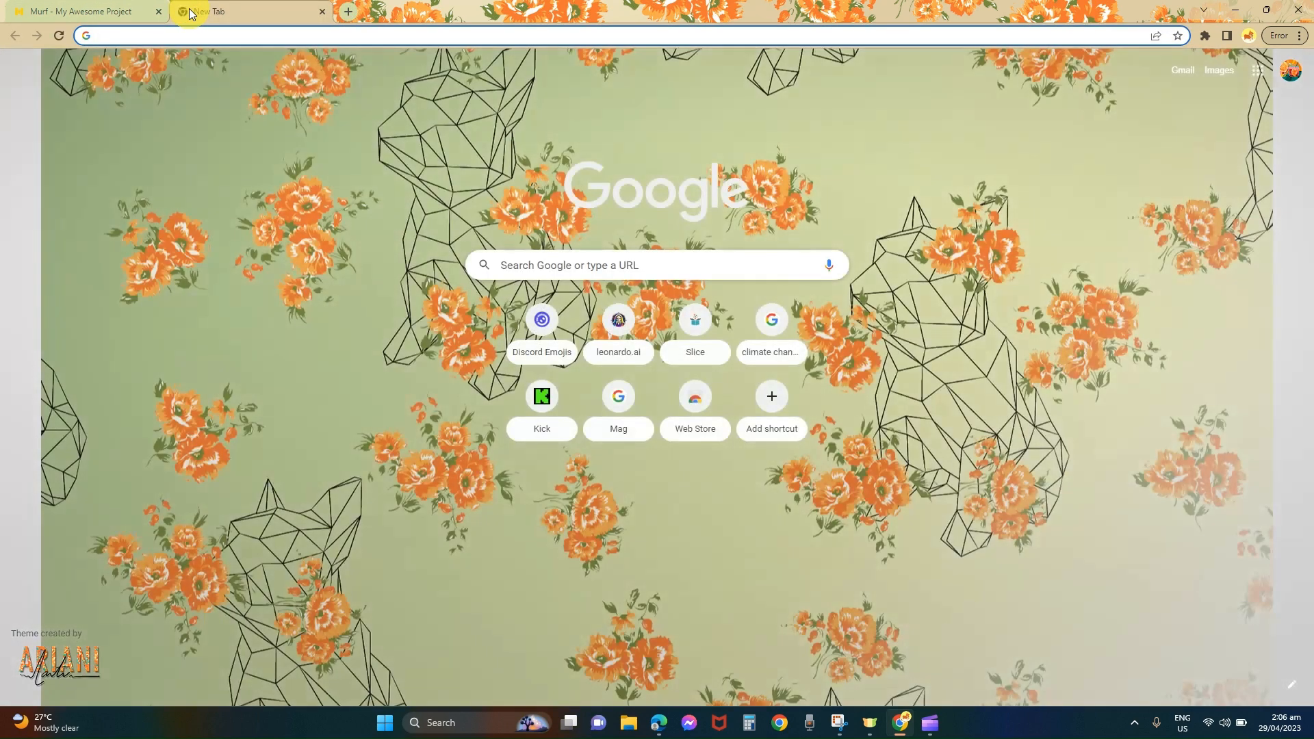
{"action": "left_click", "coordinate": [234, 32]}
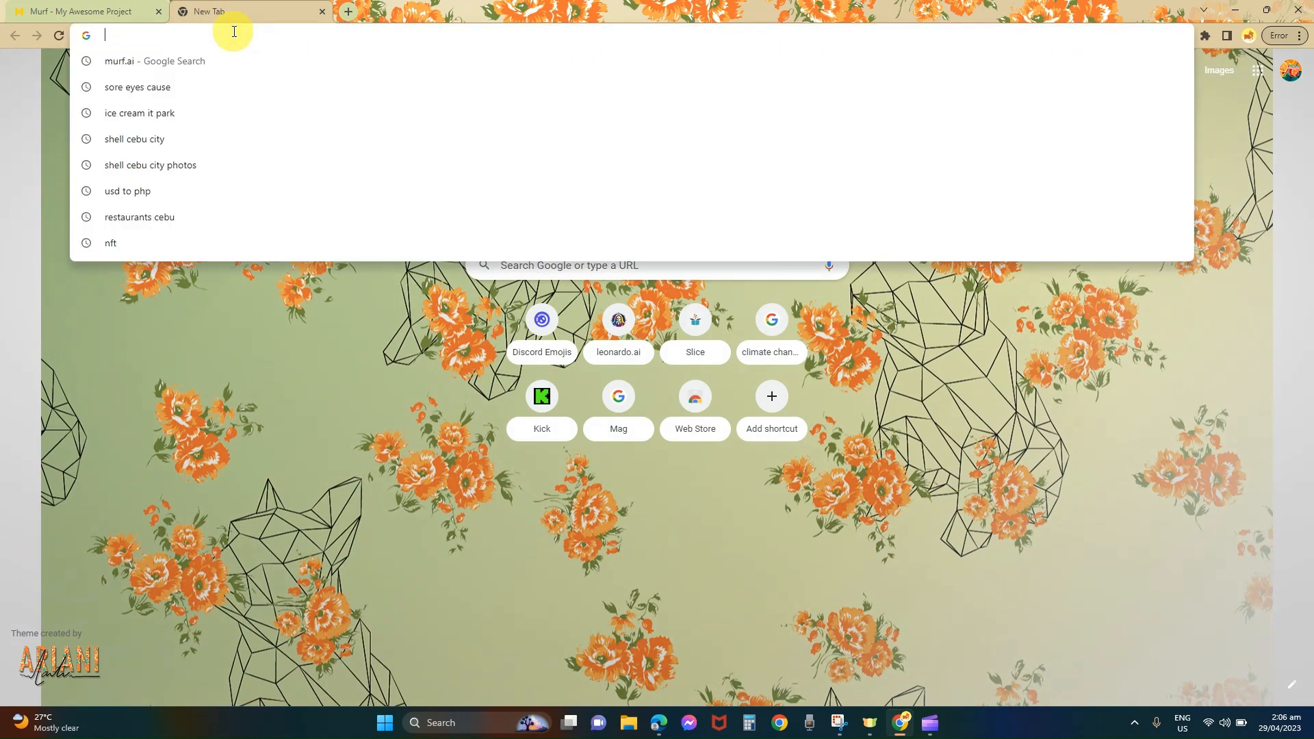
{"action": "type", "text": "quat"}
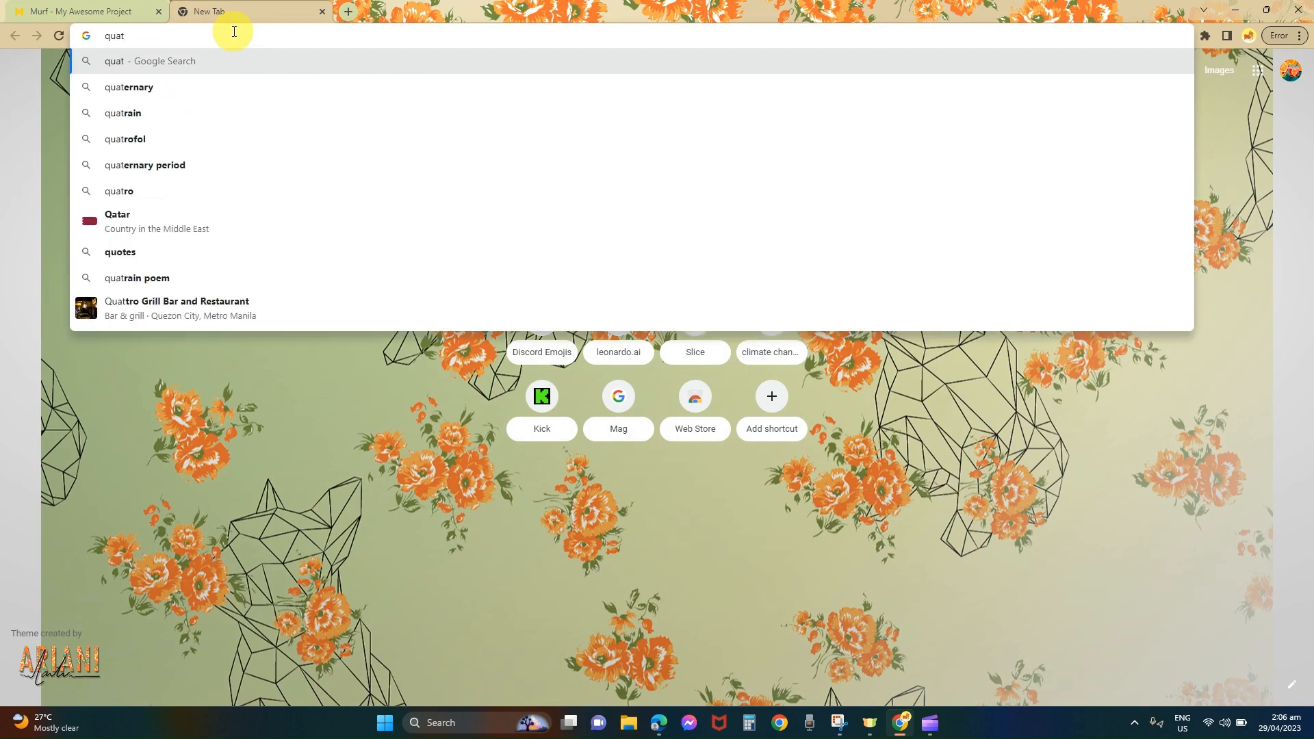
{"action": "key", "text": "BackSpace"}
{"action": "key", "text": "BackSpace"}
{"action": "key", "text": "BackSpace"}
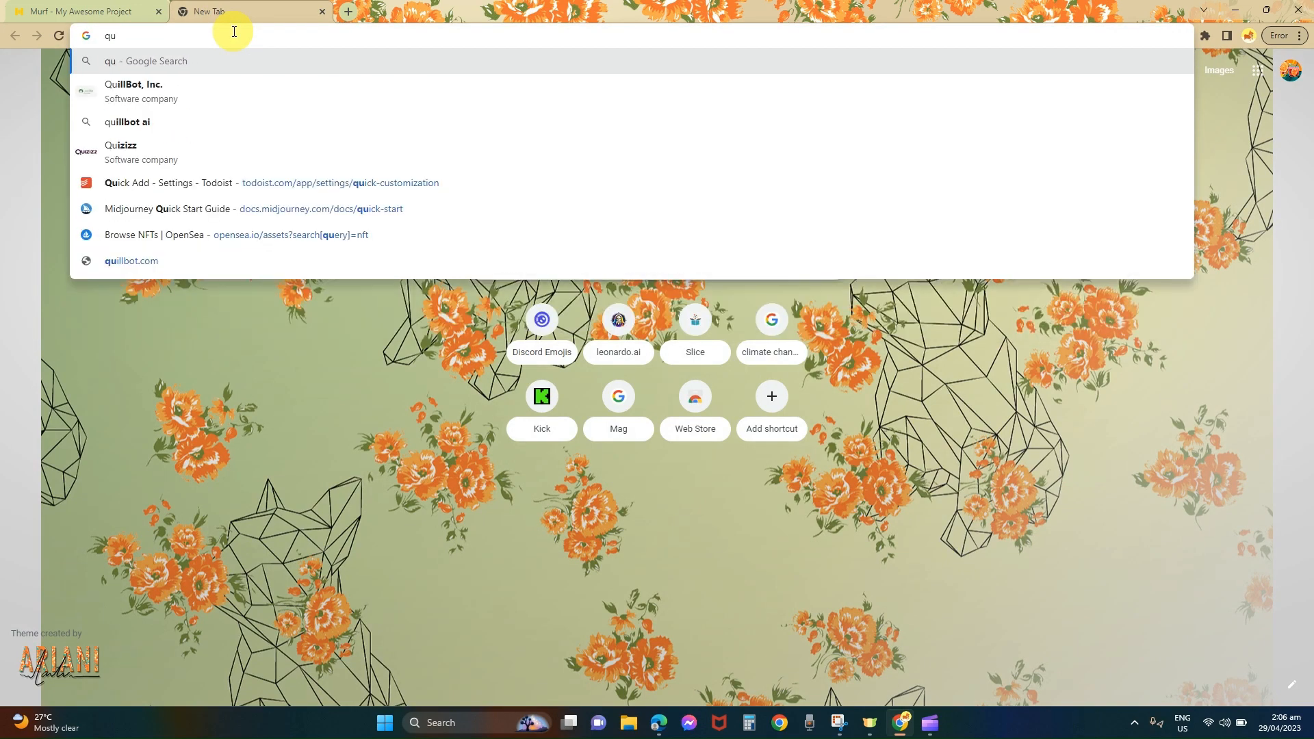
{"action": "type", "text": "uote f"}
{"action": "key", "text": "BackSpace"}
{"action": "type", "text": "of the day"}
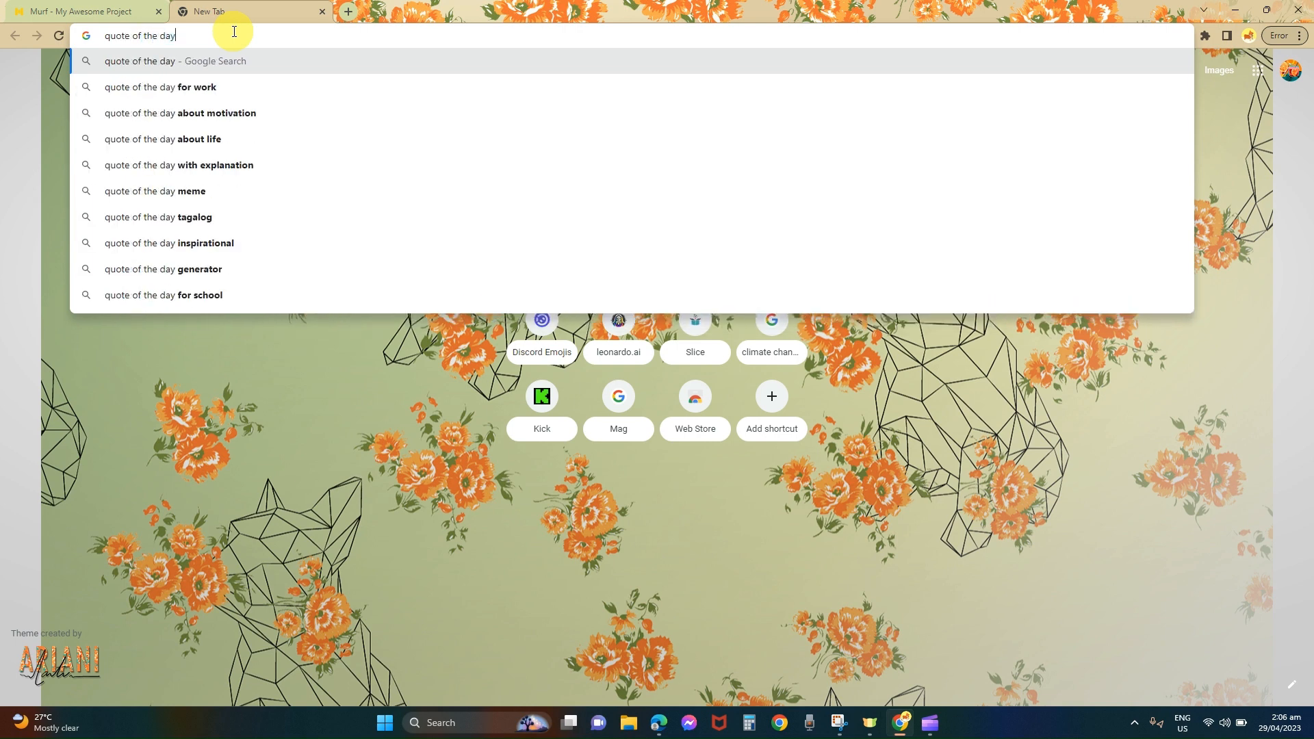
{"action": "left_click", "coordinate": [220, 123]}
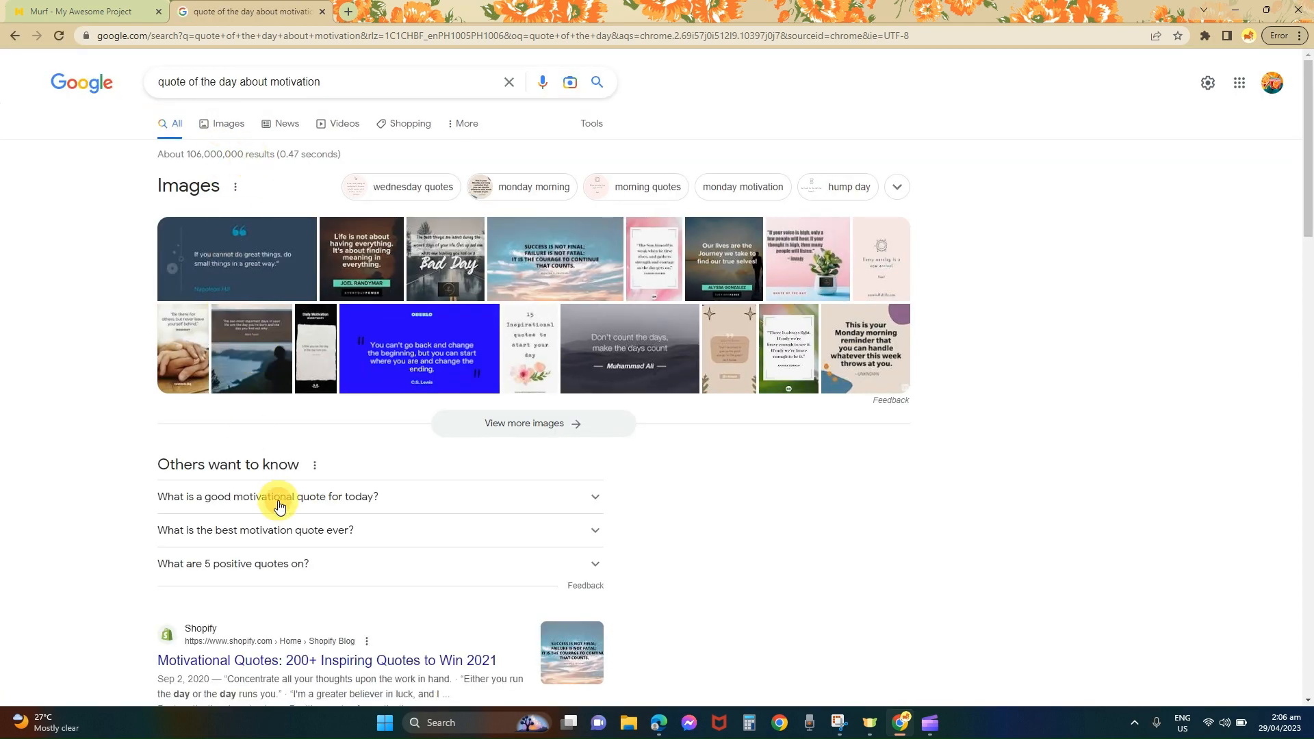
Open the Shopify article under "What is a good motivational quote for today?" and find its deep motivational quotes.
{"action": "left_click", "coordinate": [278, 498]}
{"action": "scroll", "coordinate": [274, 503], "scroll_direction": "down", "scroll_amount": 3}
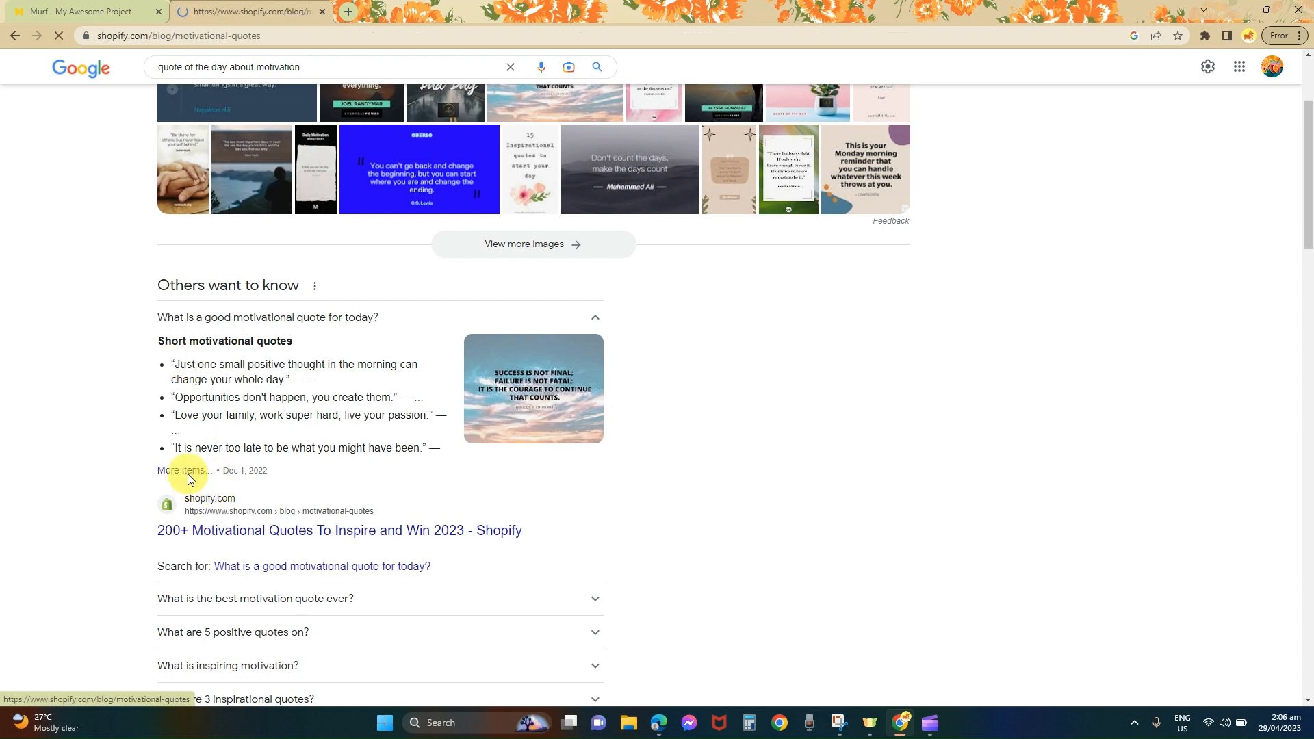
{"action": "scroll", "coordinate": [187, 473], "scroll_direction": "down", "scroll_amount": 8}
{"action": "scroll", "coordinate": [188, 474], "scroll_direction": "down", "scroll_amount": 12}
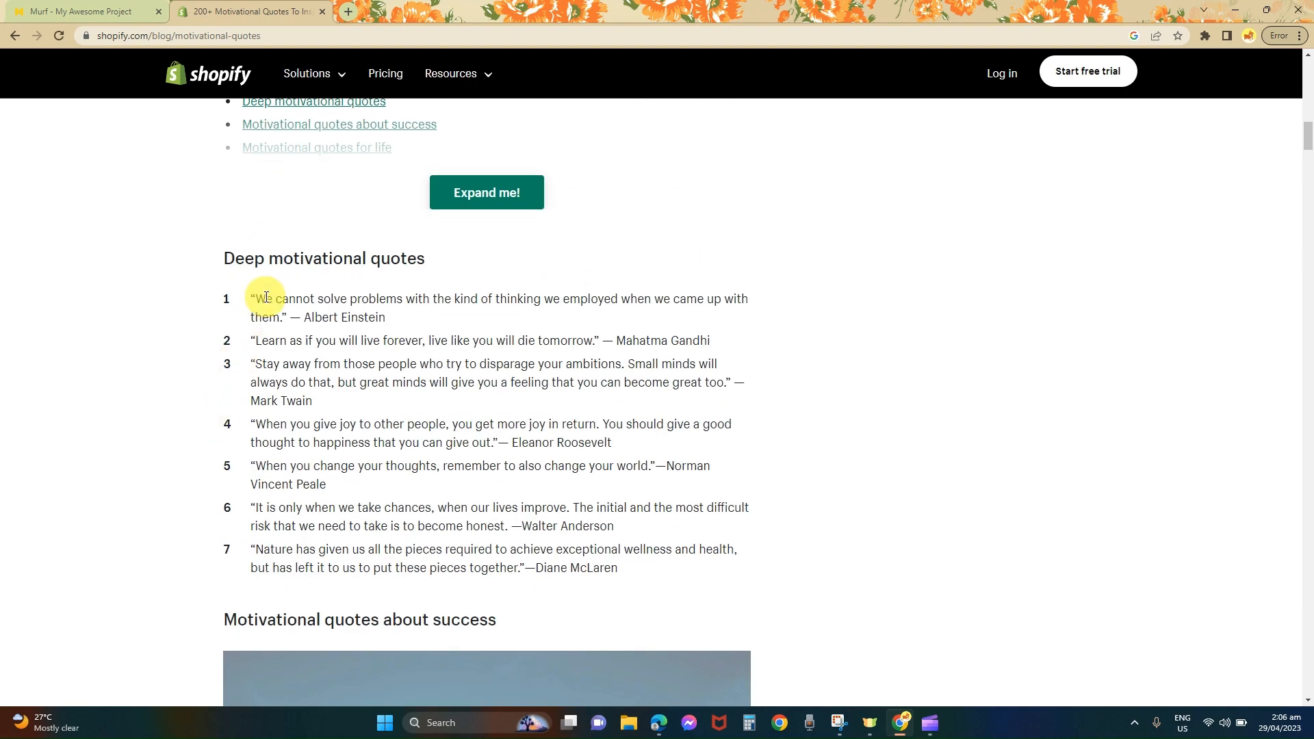
Copy the first deep motivational quote, by Albert Einstein, into a new block in the Murf project.
{"action": "left_click_drag", "start_coordinate": [252, 299], "coordinate": [457, 320]}
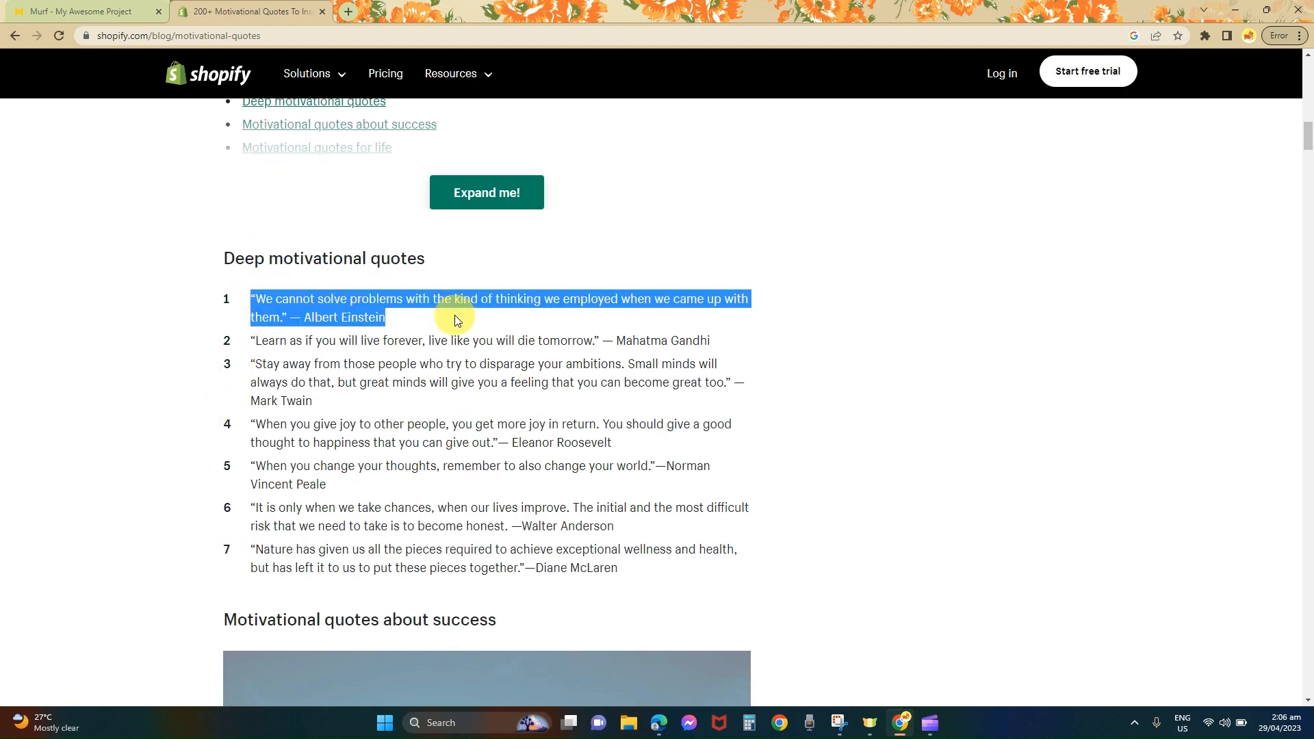
{"action": "left_click", "coordinate": [109, 20]}
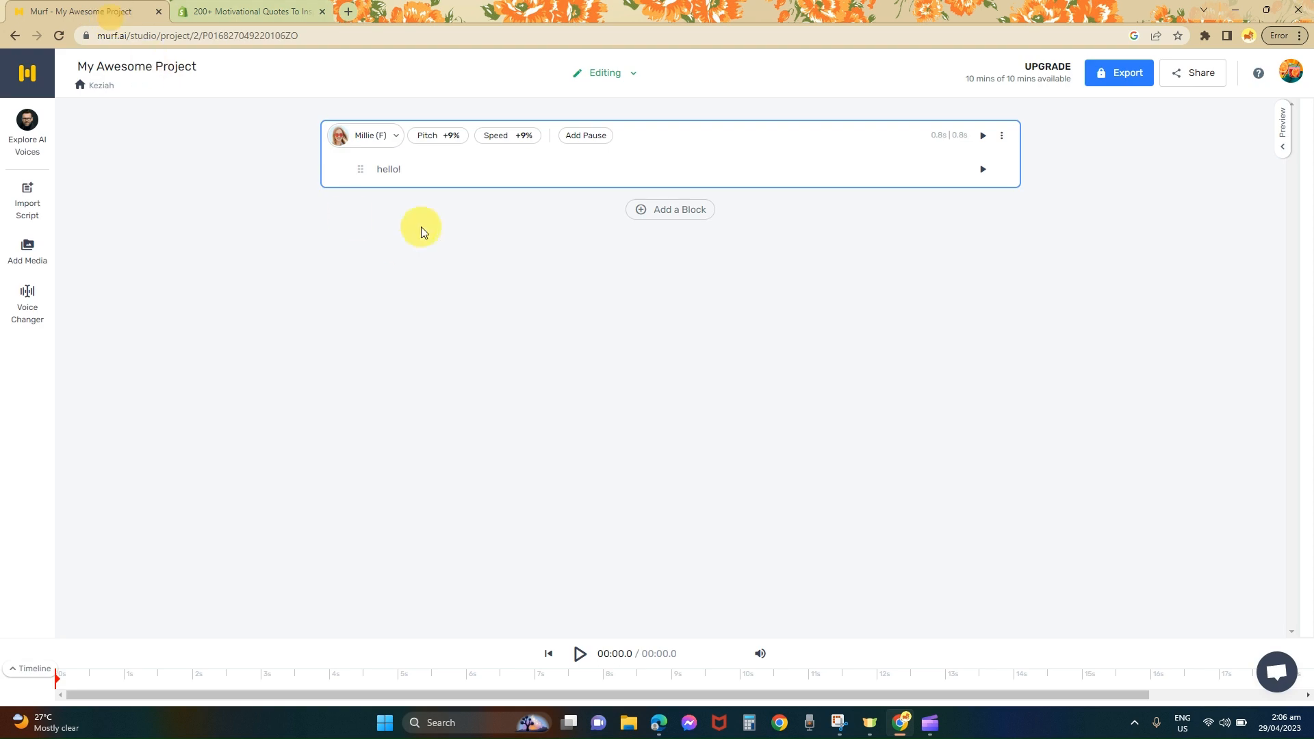
{"action": "left_click", "coordinate": [663, 222]}
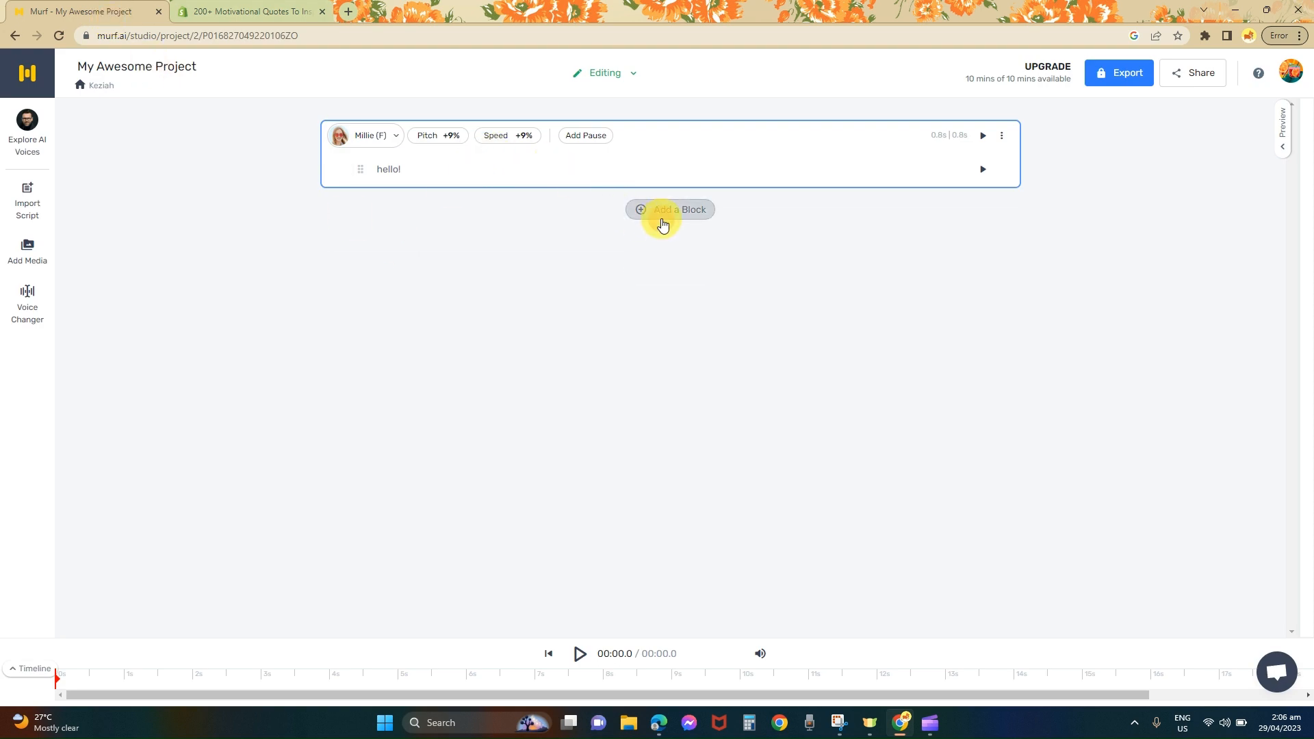
{"action": "left_click", "coordinate": [526, 230]}
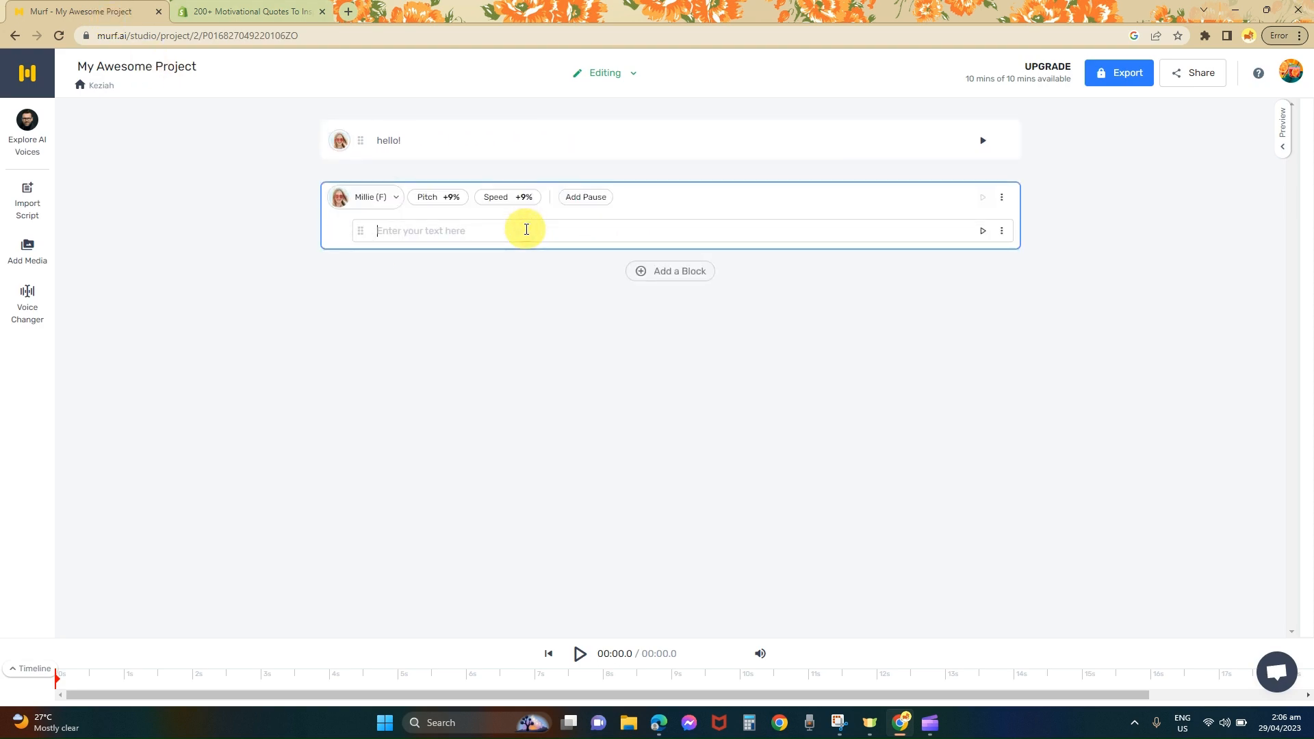
{"action": "type", "text": "\"We cannot solve problems with the kind of thinking we employed when we came up with them.\" – Albert Einstein"}
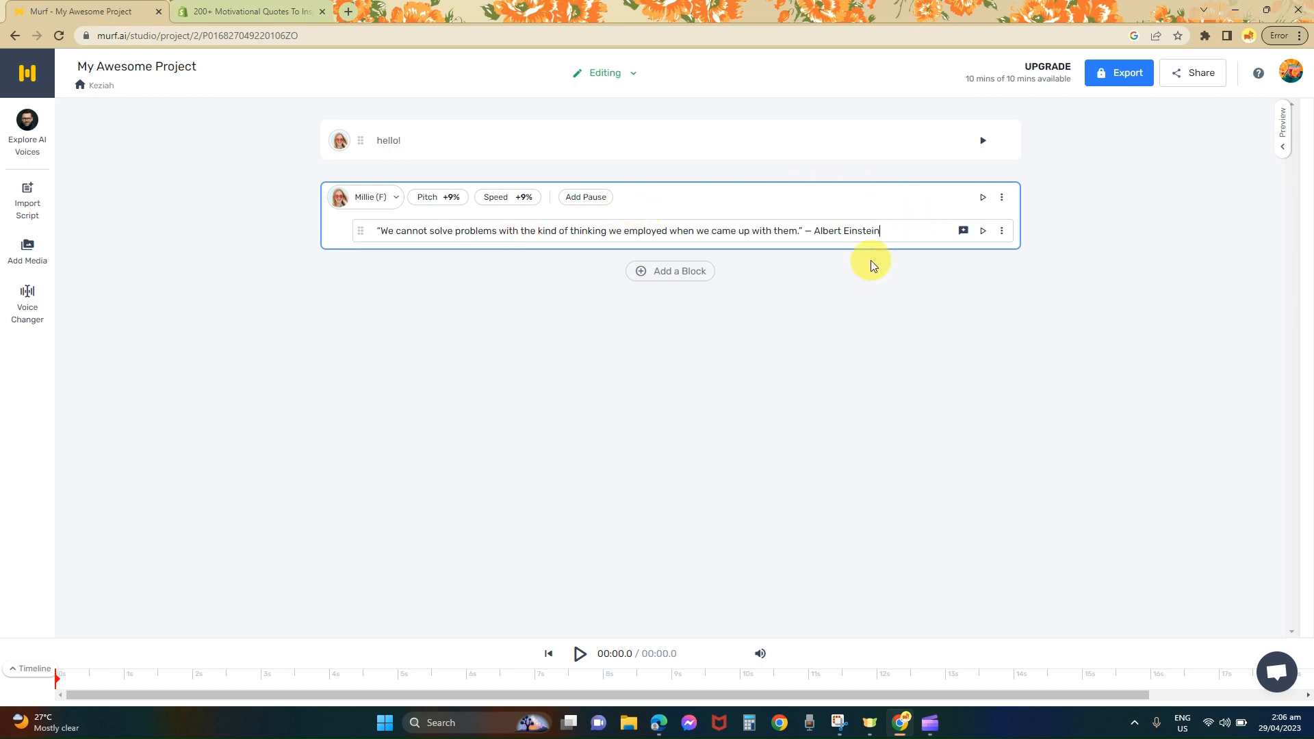
Generate the audio for the Einstein quote block, play it and pause it.
{"action": "left_click", "coordinate": [982, 231]}
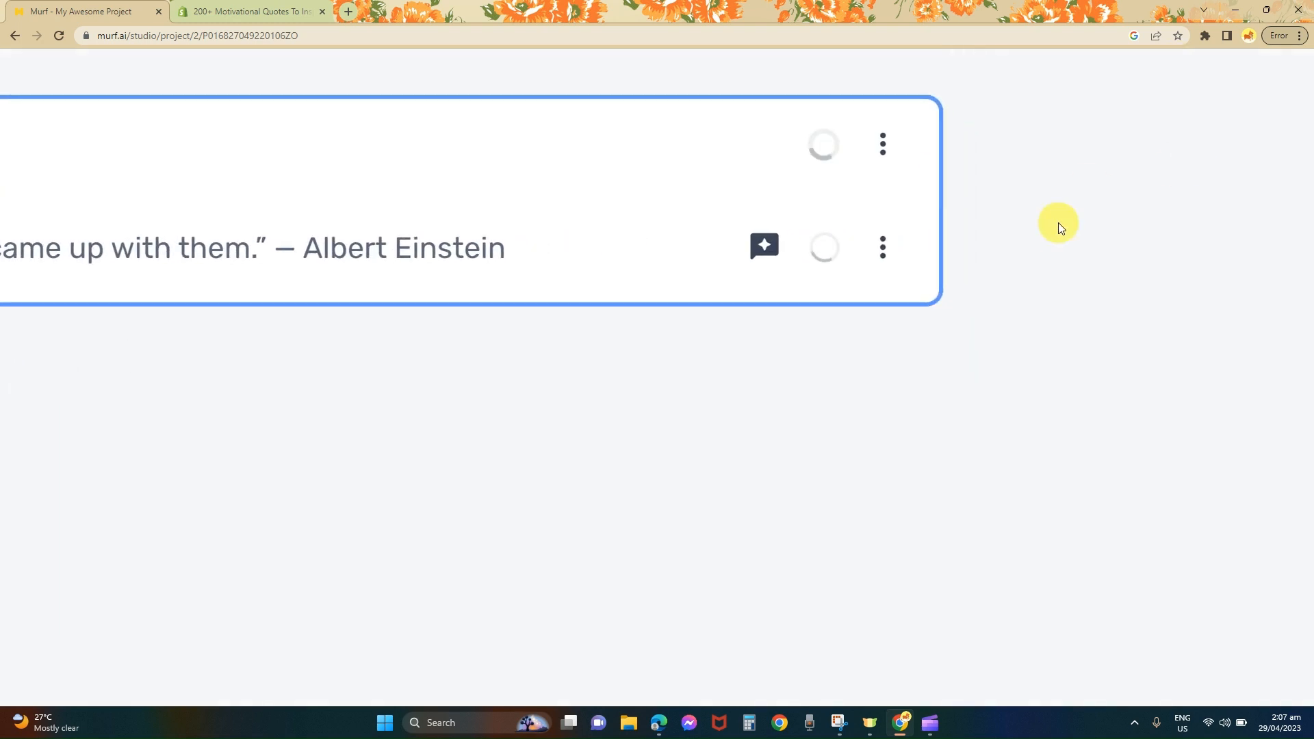
{"action": "left_click", "coordinate": [826, 266]}
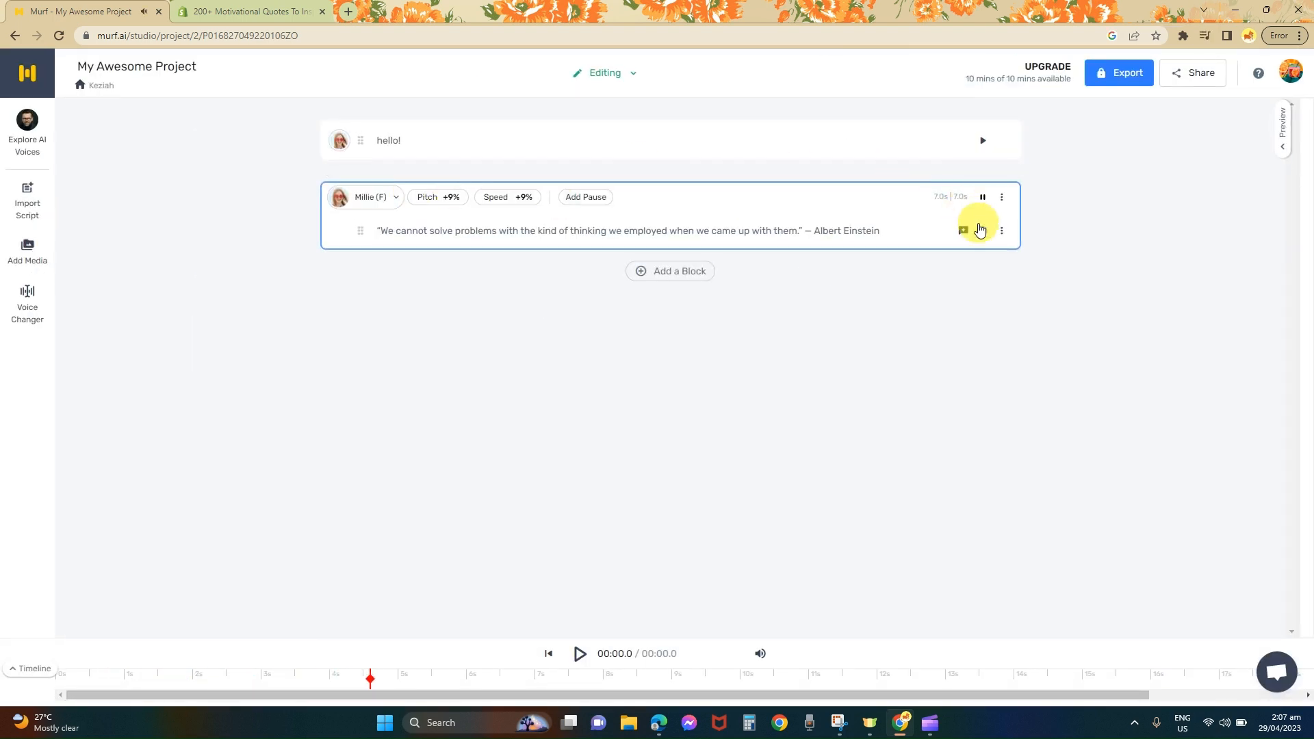
{"action": "left_click", "coordinate": [983, 238]}
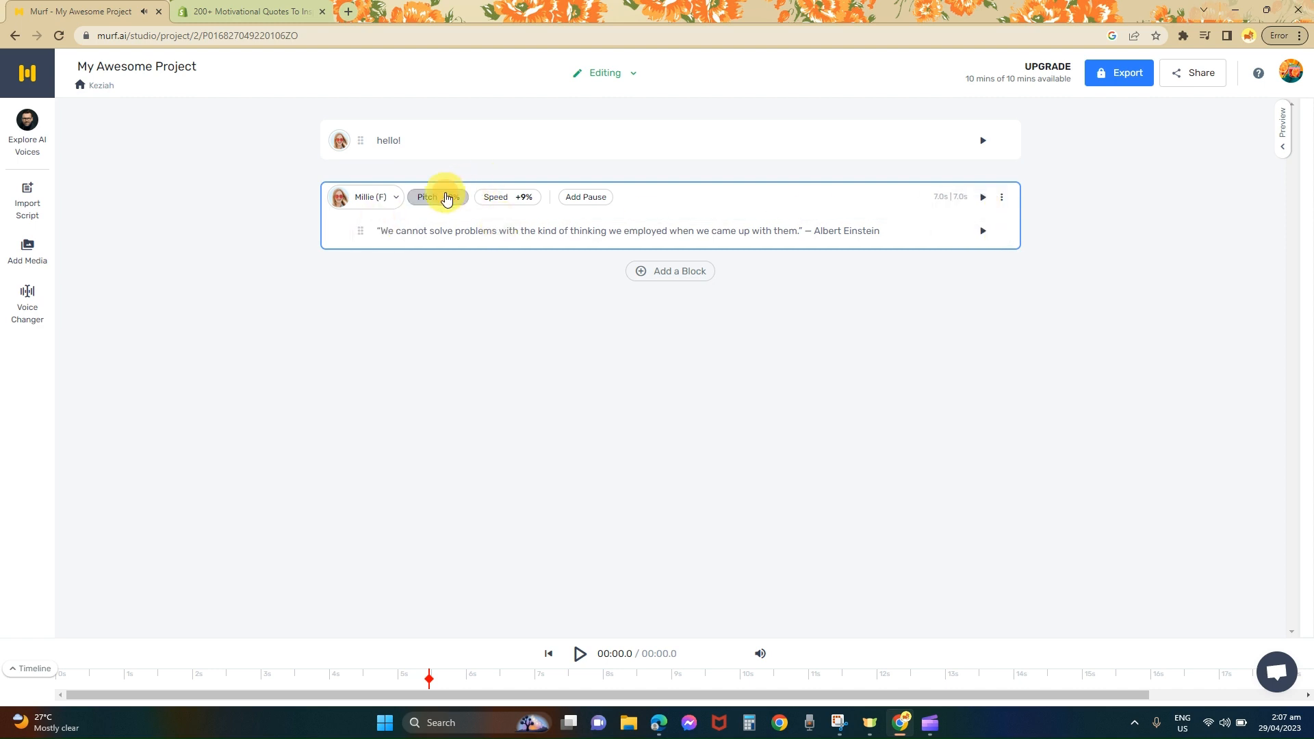
Set the quote block's pitch to -9% and play its regenerated audio.
{"action": "left_click", "coordinate": [440, 197]}
{"action": "left_click", "coordinate": [420, 236]}
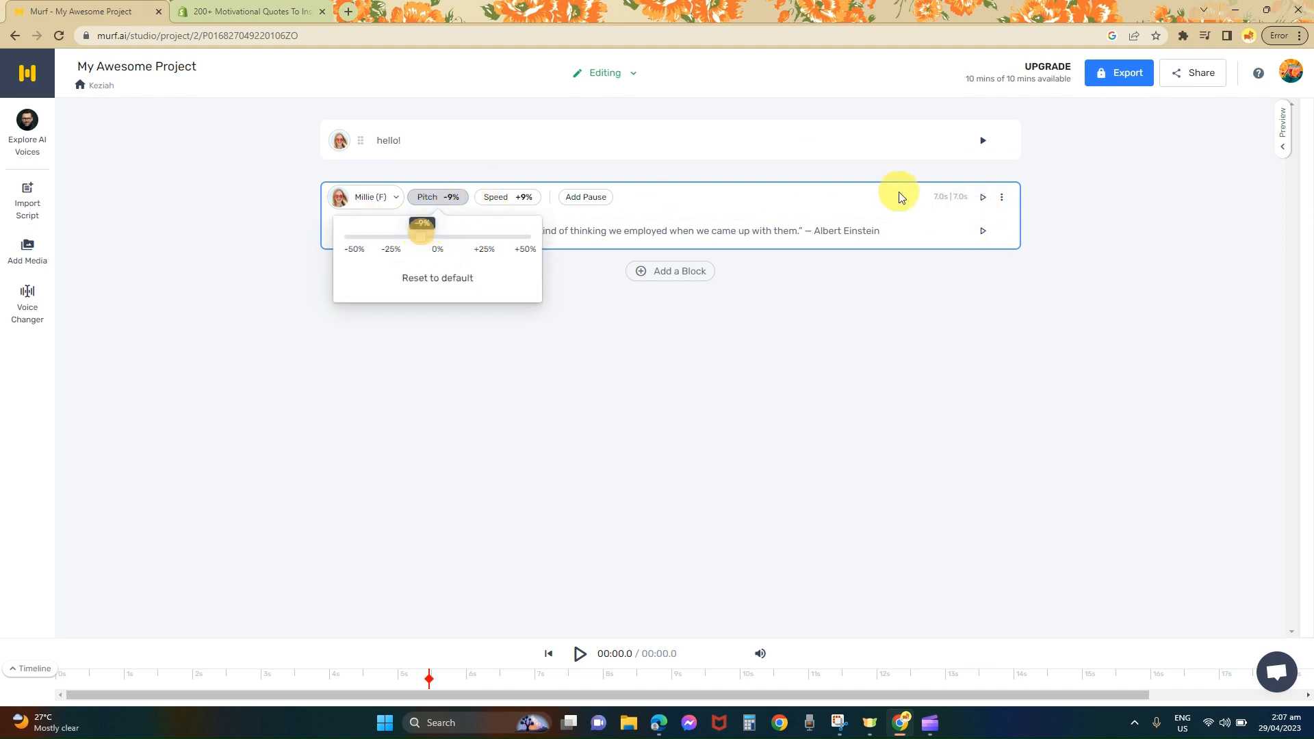
{"action": "left_click", "coordinate": [982, 230]}
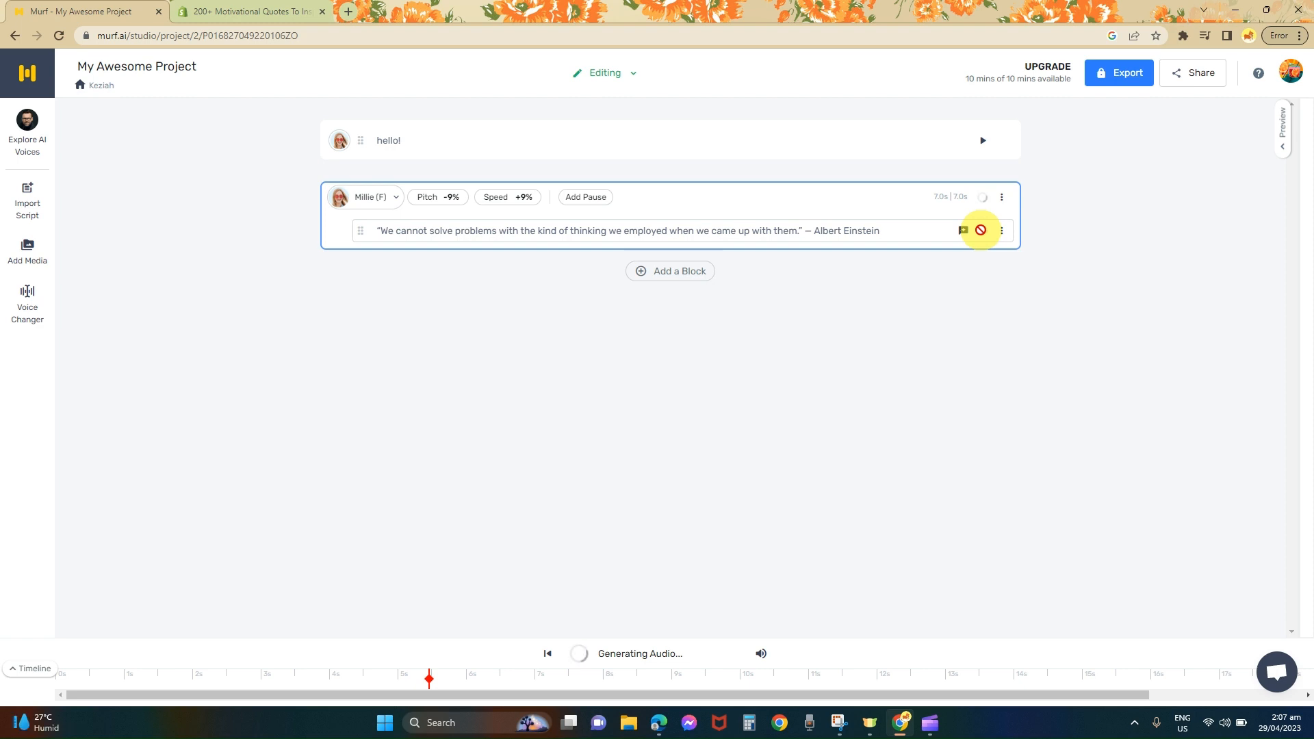
{"action": "left_click", "coordinate": [980, 231]}
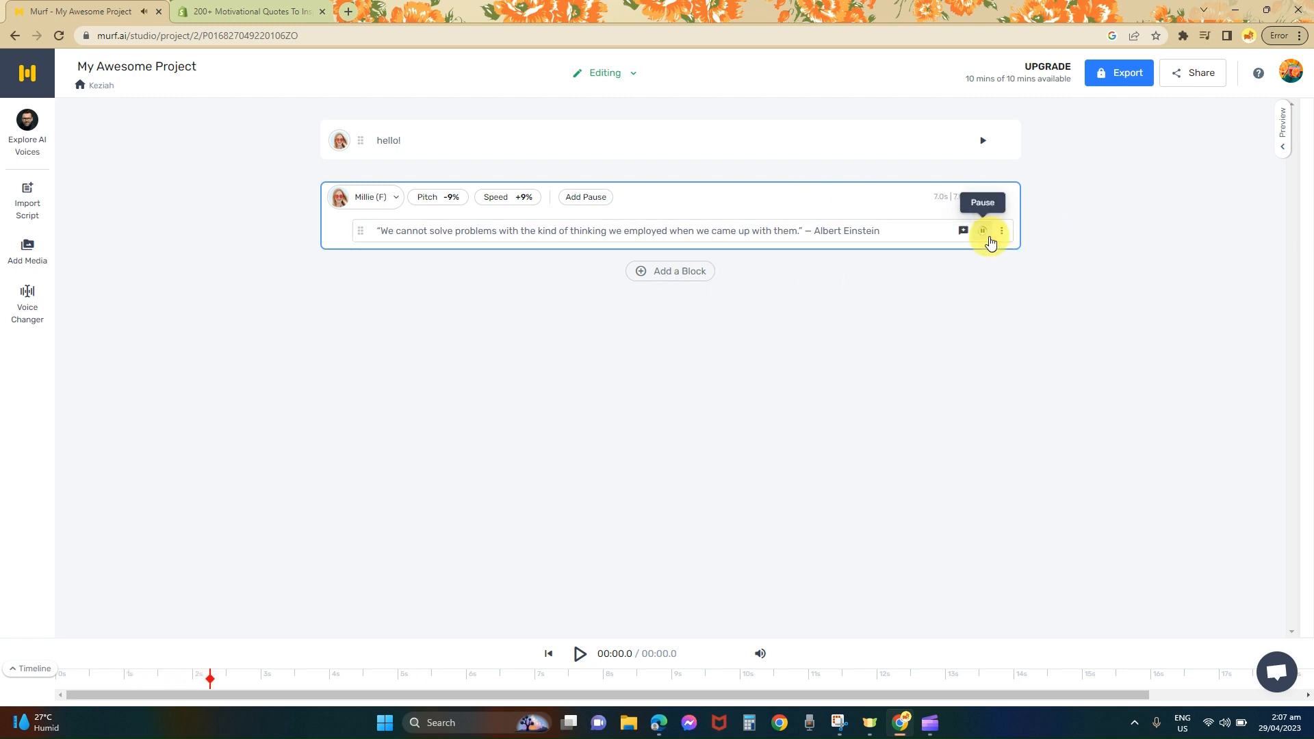
Pause the quote block's playback, preview the Nate (M) voice sample and assign that voice to the block.
{"action": "left_click", "coordinate": [983, 233]}
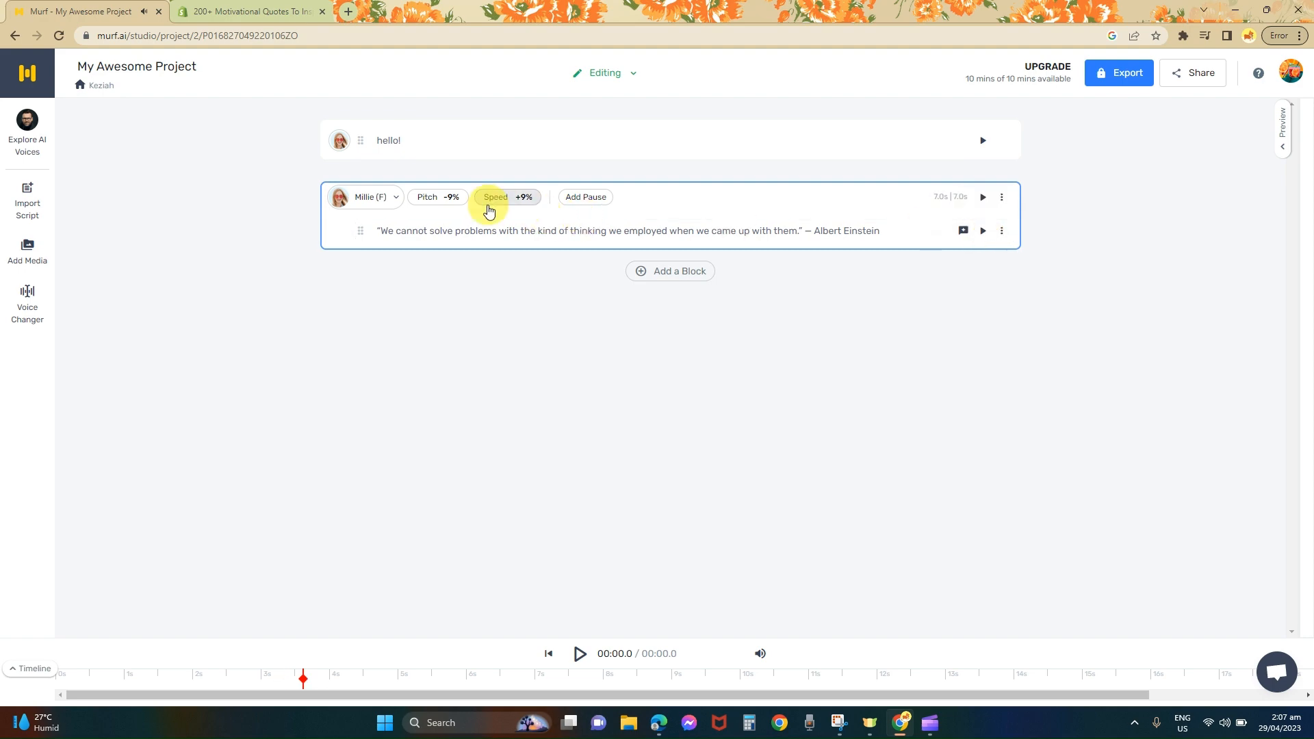
{"action": "left_click", "coordinate": [488, 206]}
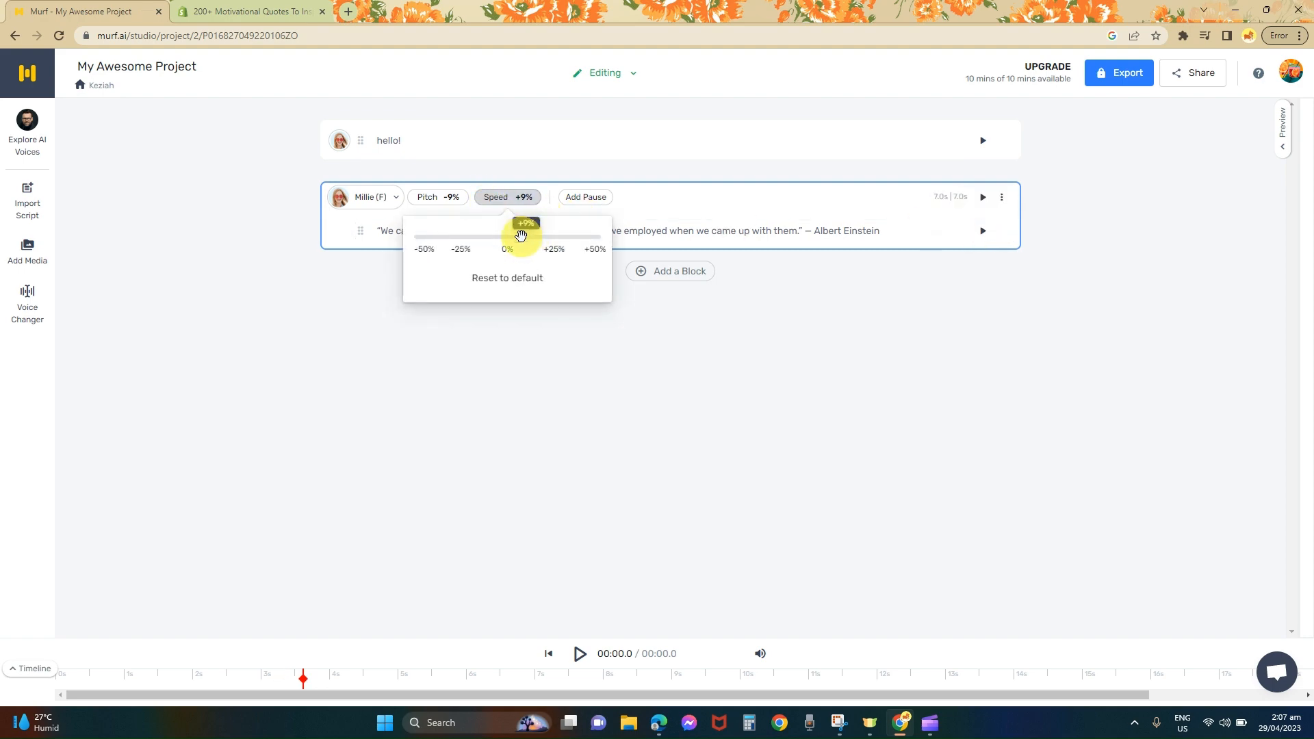
{"action": "left_click", "coordinate": [362, 204]}
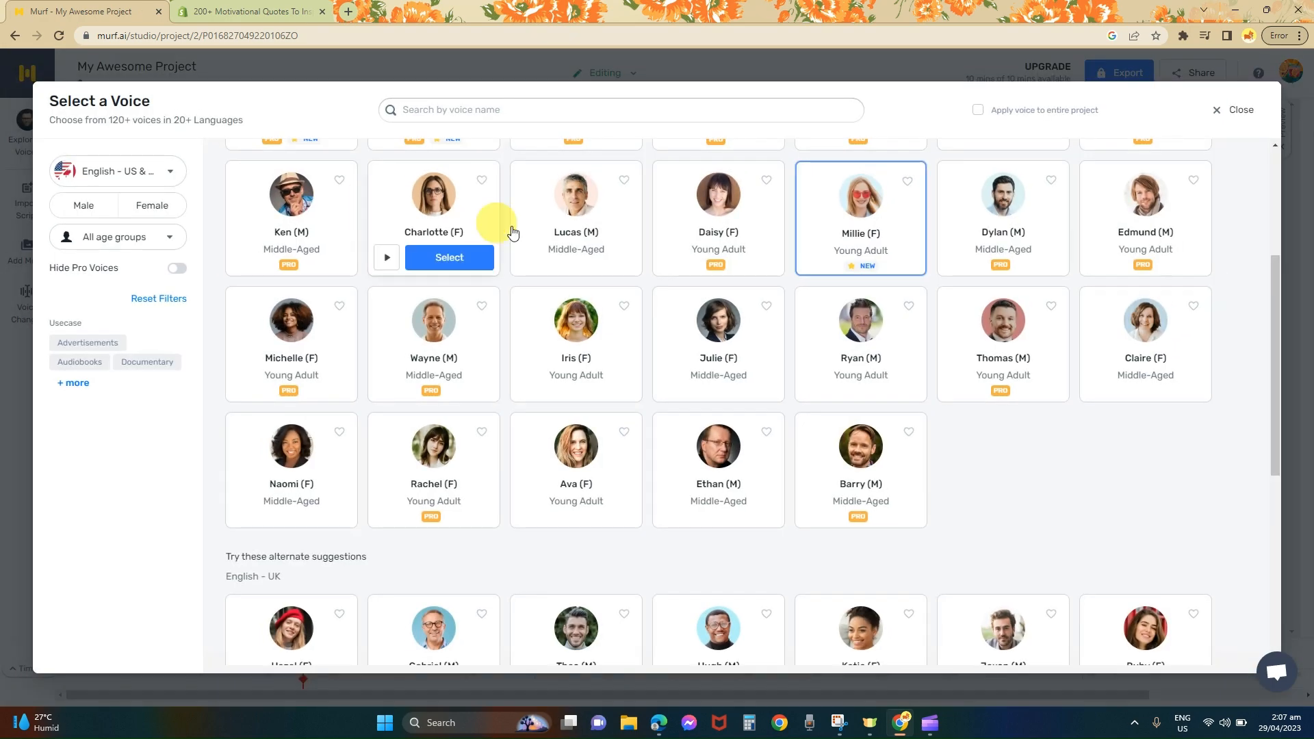
{"action": "scroll", "coordinate": [613, 257], "scroll_direction": "up", "scroll_amount": 3}
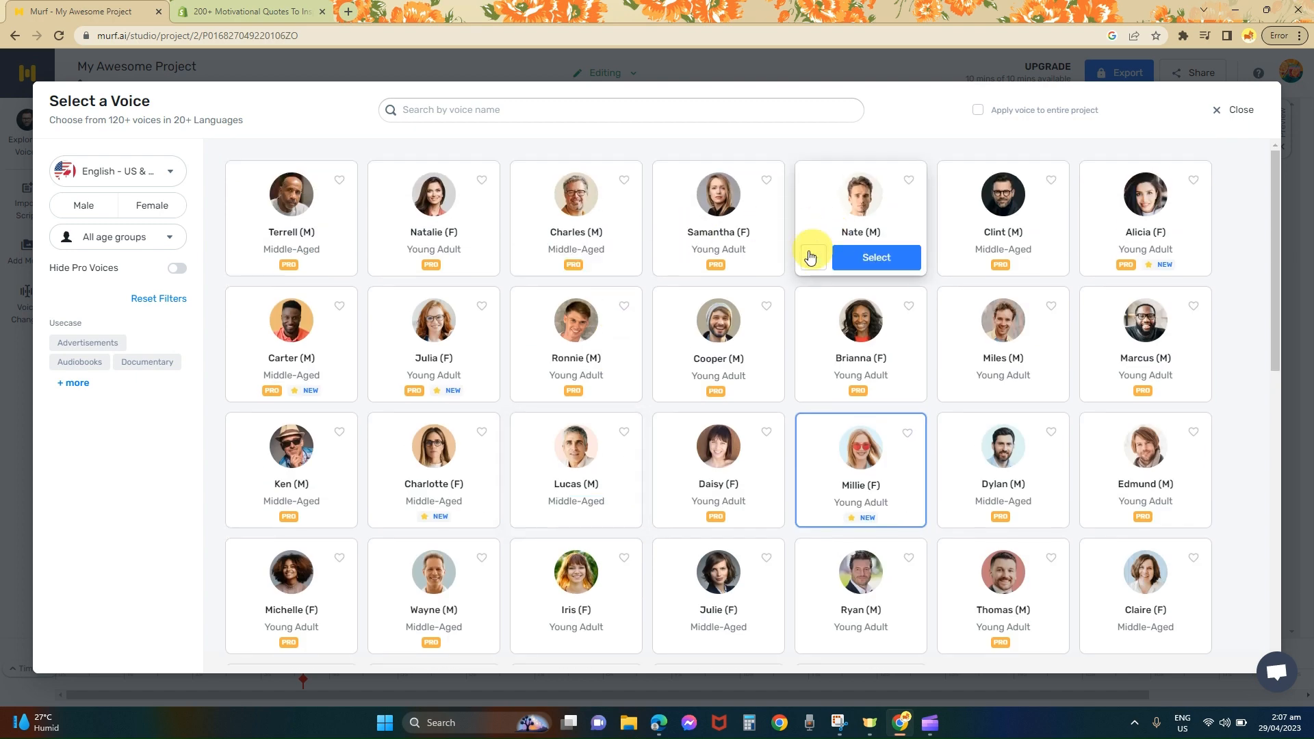
{"action": "left_click", "coordinate": [813, 258]}
{"action": "left_click", "coordinate": [866, 259]}
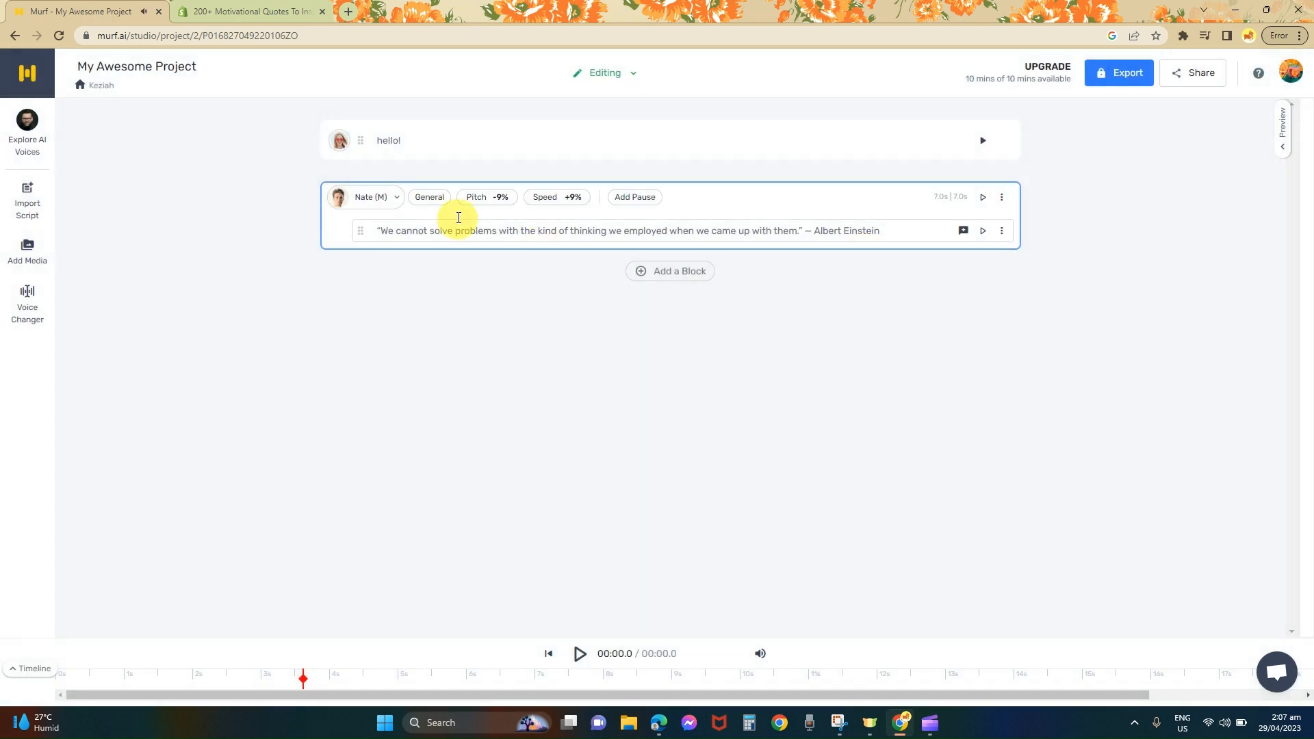
{"action": "left_click", "coordinate": [375, 199]}
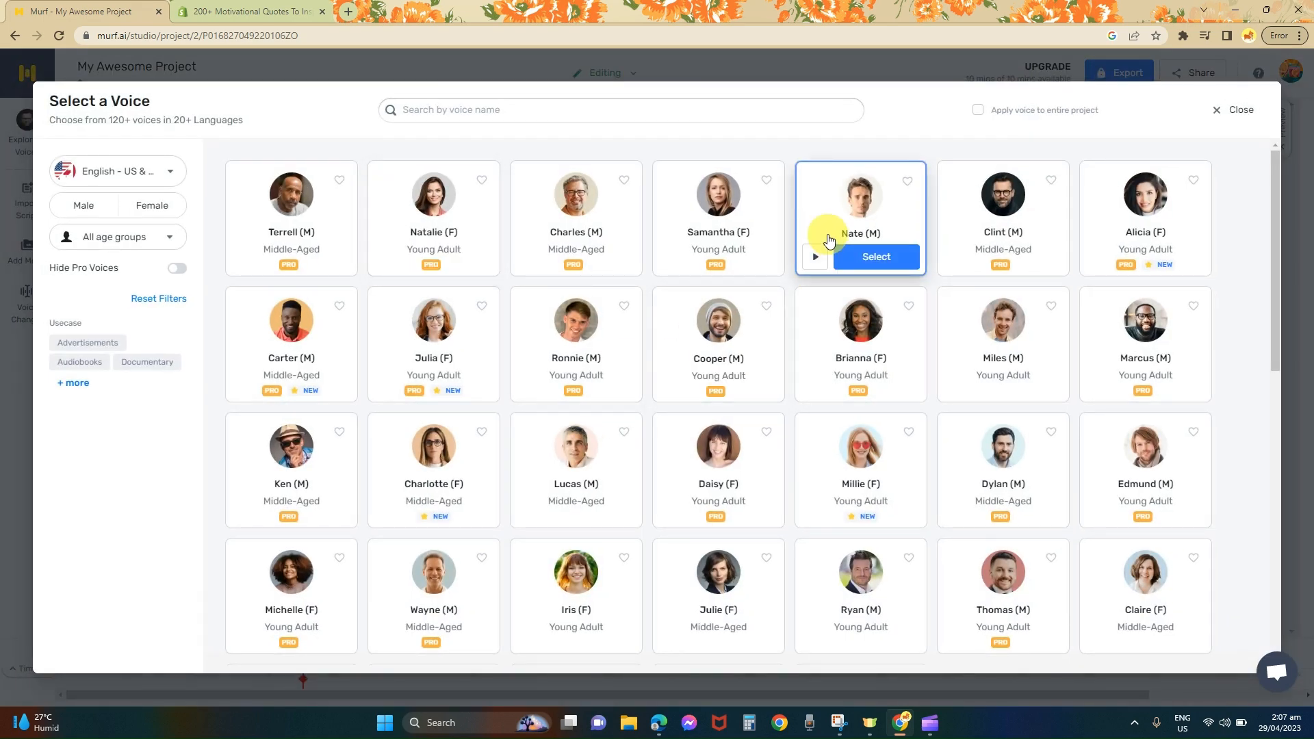
{"action": "left_click", "coordinate": [855, 256]}
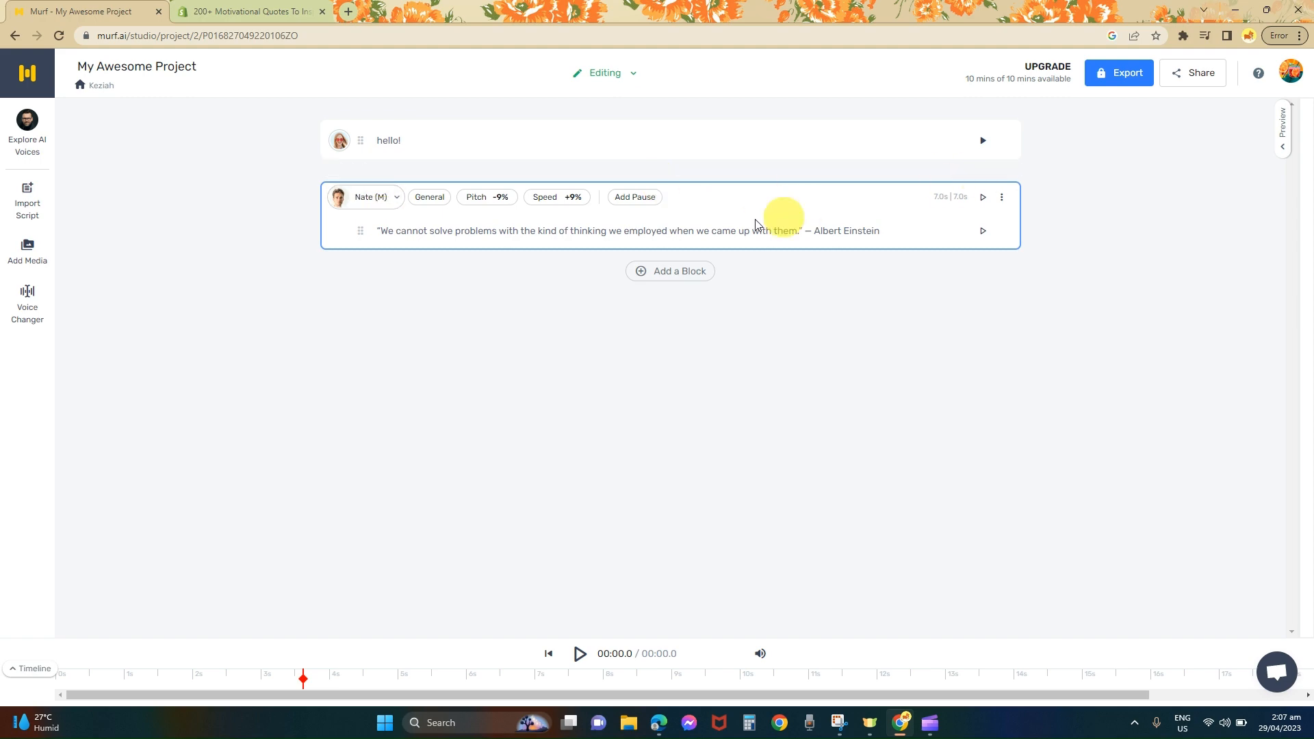
Reopen the quote block's voice selection, enable "Apply voice to entire project" and close it without picking another voice.
{"action": "left_click", "coordinate": [388, 197]}
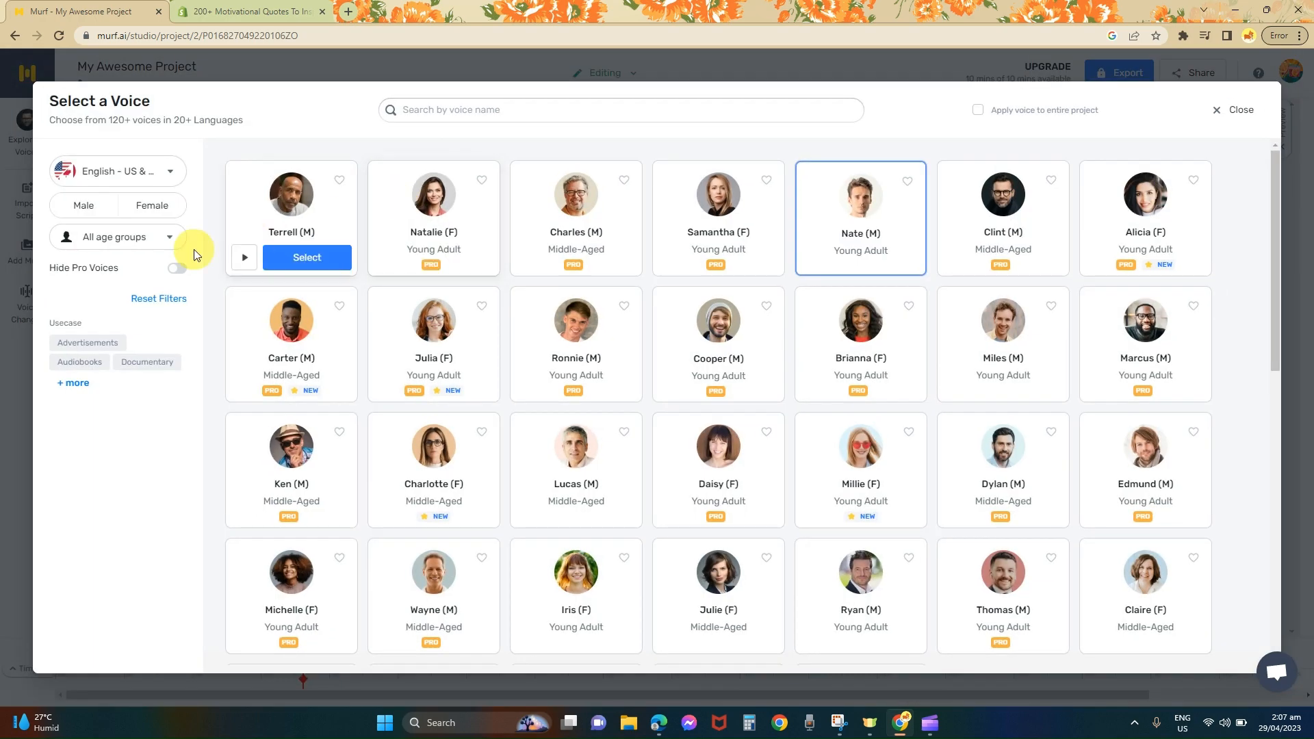
{"action": "left_click", "coordinate": [175, 272]}
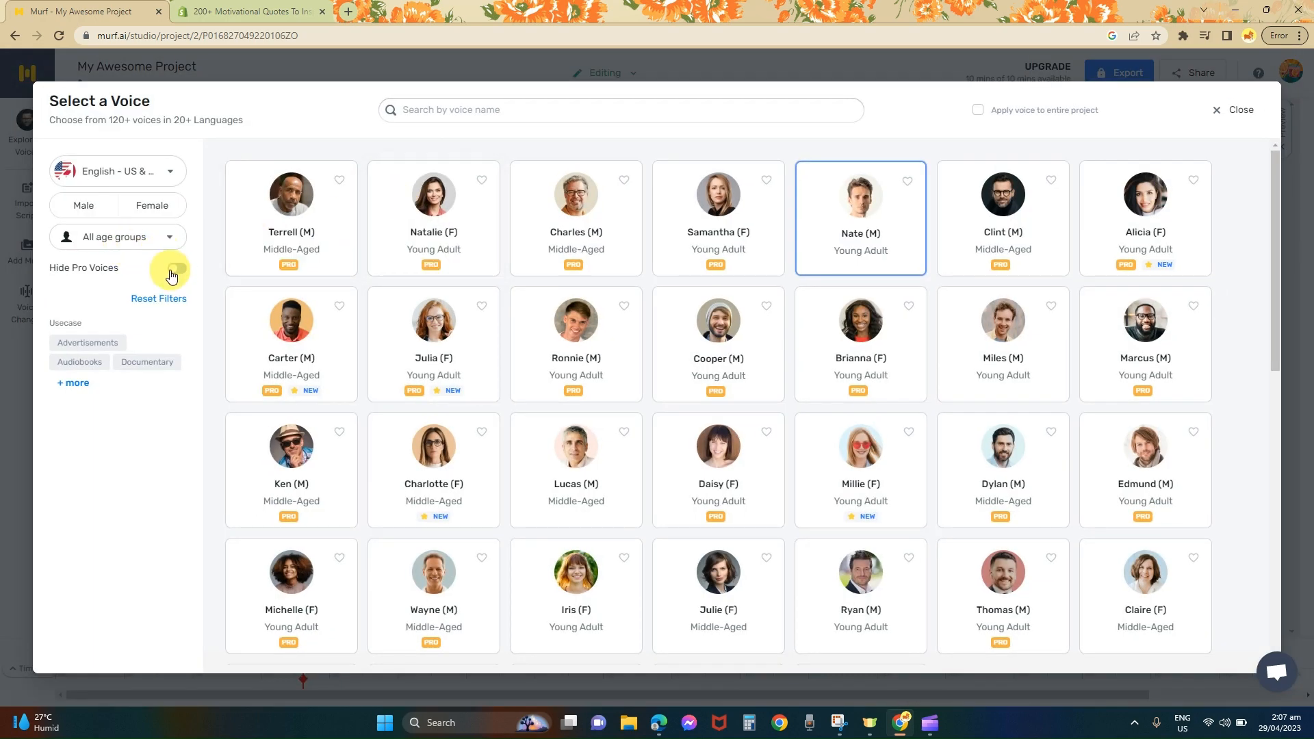
{"action": "scroll", "coordinate": [1017, 102], "scroll_direction": "up", "scroll_amount": 5}
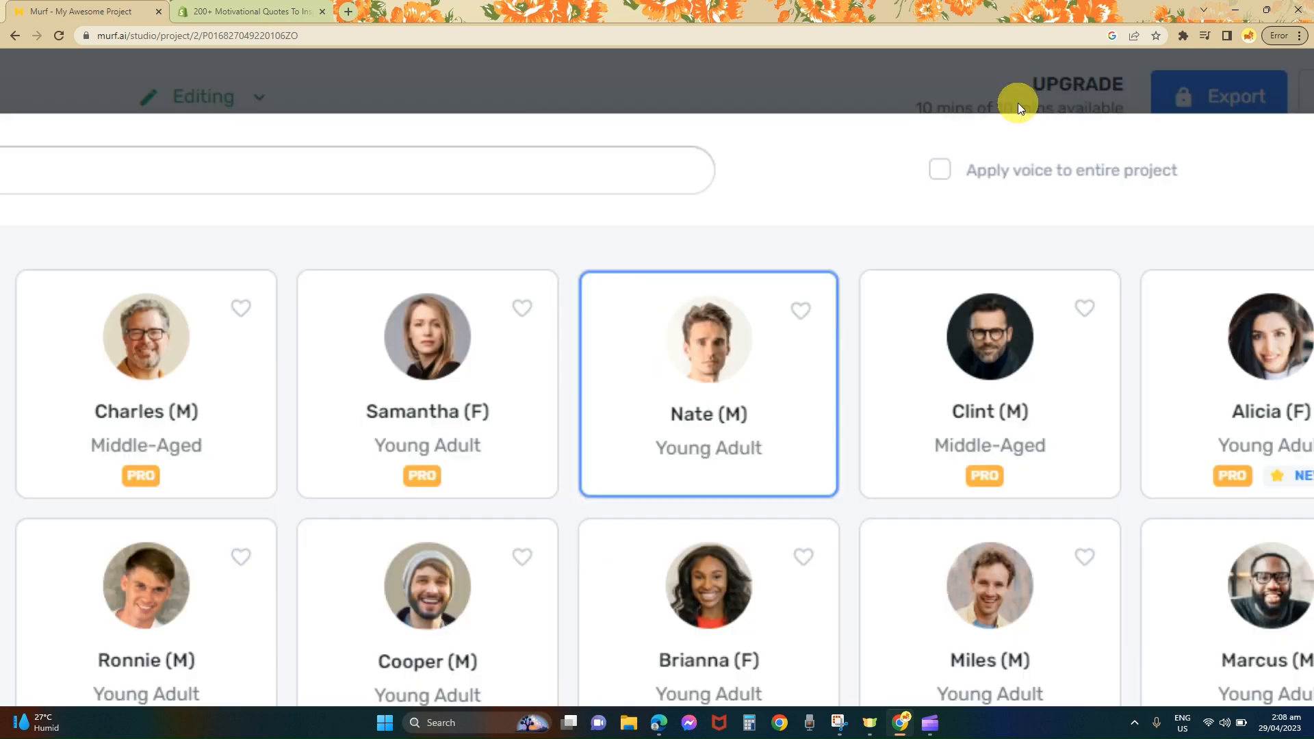
{"action": "left_click", "coordinate": [890, 243]}
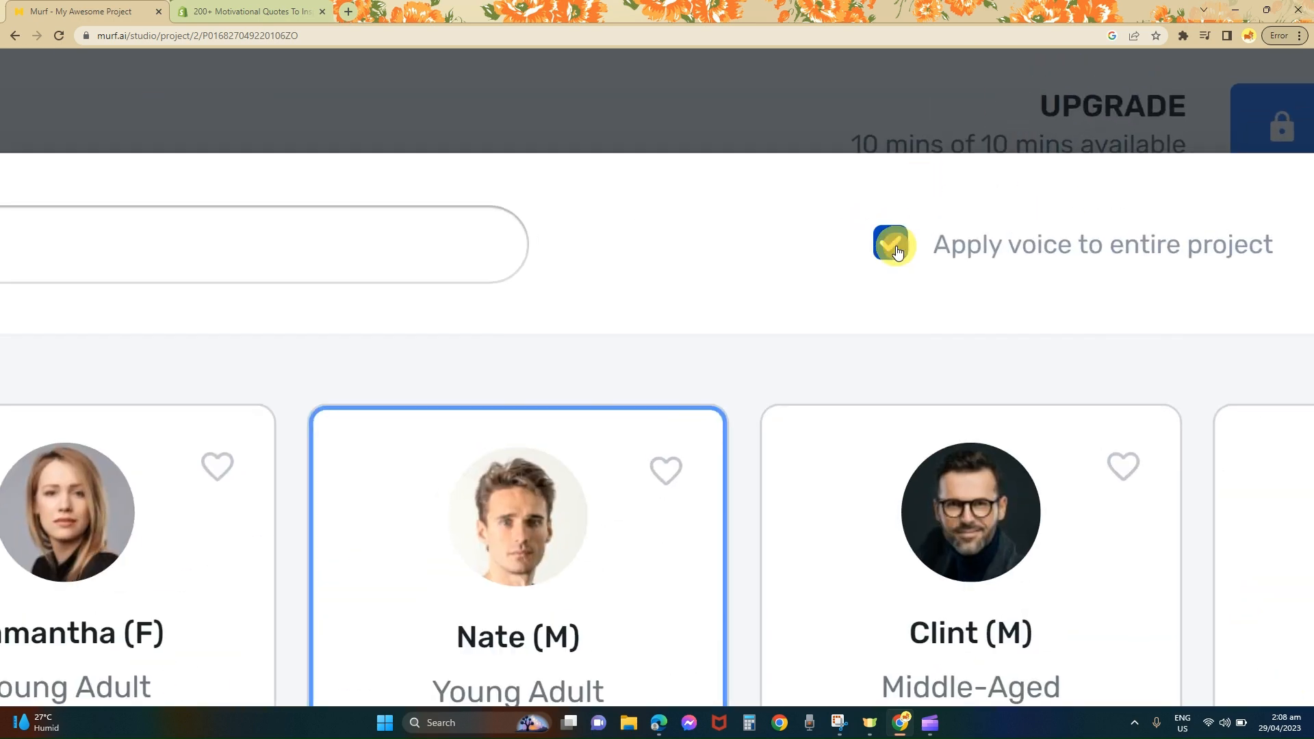
{"action": "scroll", "coordinate": [893, 244], "scroll_direction": "down", "scroll_amount": 5}
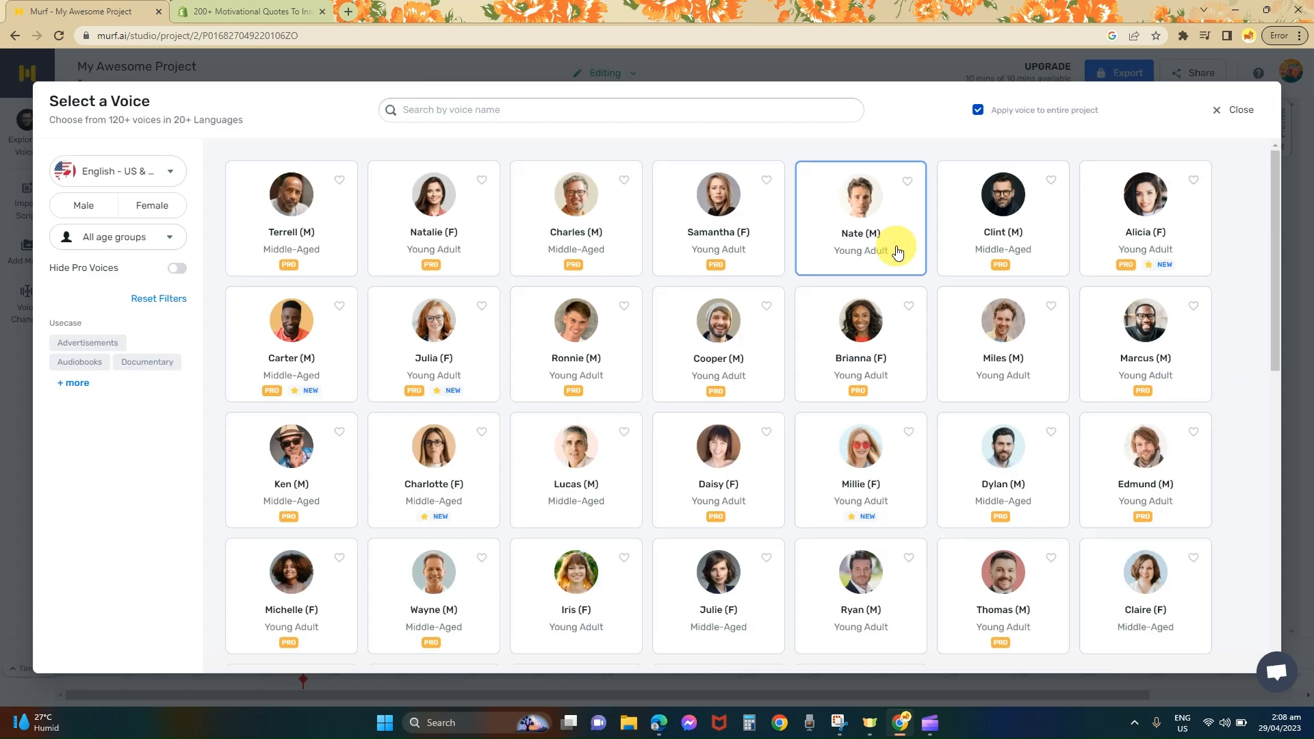
{"action": "left_click", "coordinate": [1230, 111]}
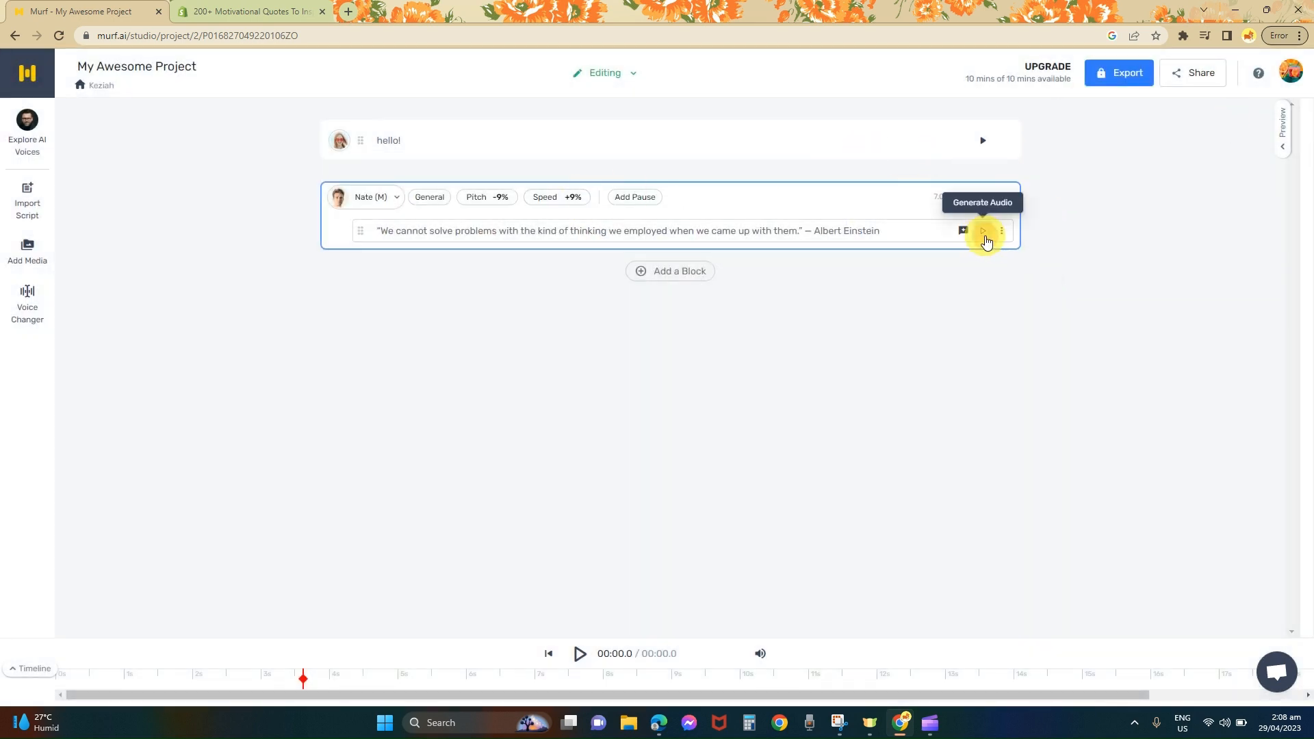
Generate the quote block's audio with the Nate (M) voice, play it and pause it.
{"action": "left_click", "coordinate": [984, 234]}
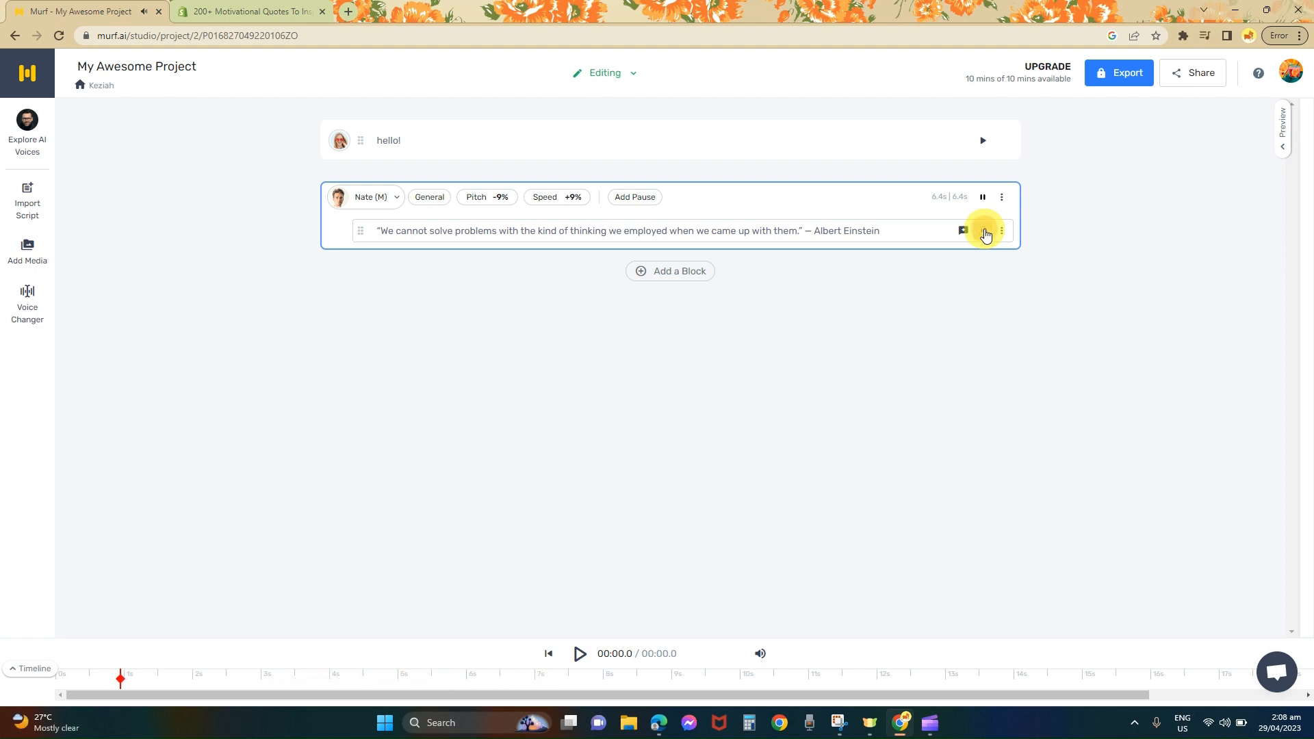
{"action": "left_click", "coordinate": [986, 234]}
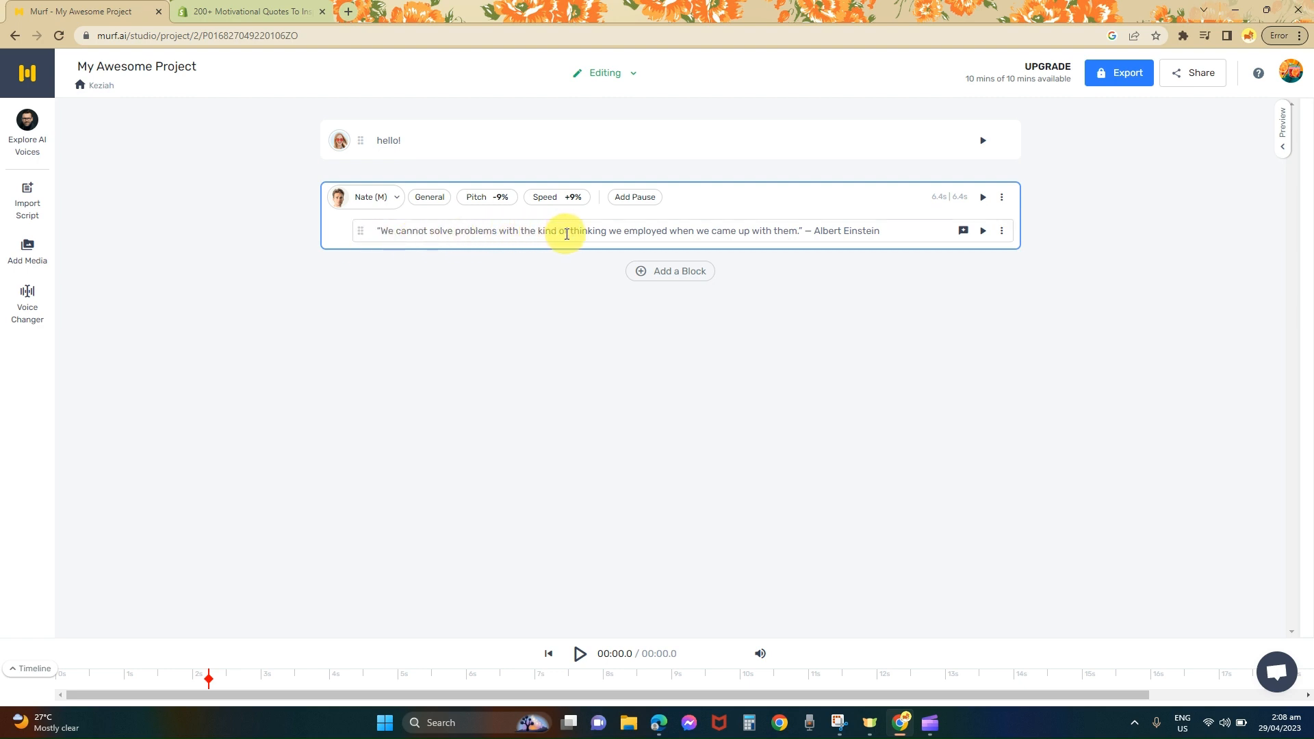
Insert an Extra Weak (250ms) pause after "problems" and another after "employed" in the Einstein quote.
{"action": "left_click", "coordinate": [501, 232]}
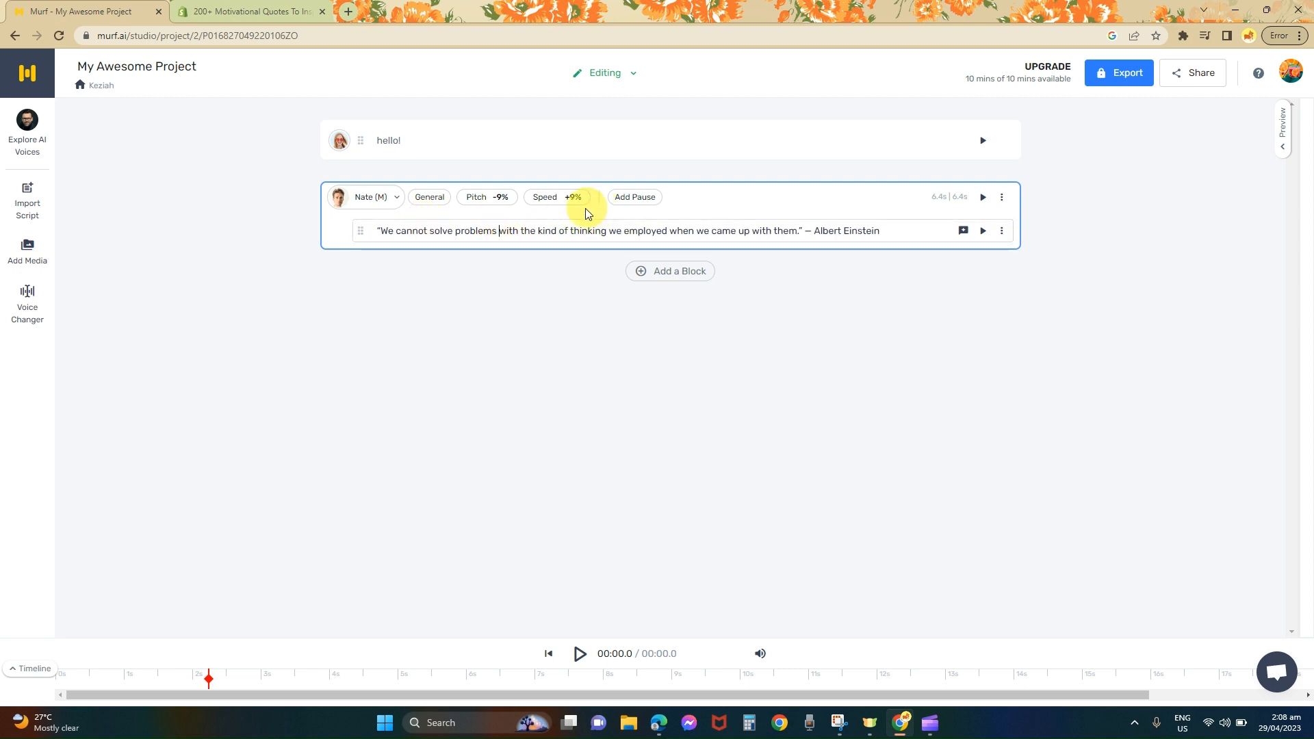
{"action": "left_click", "coordinate": [642, 198]}
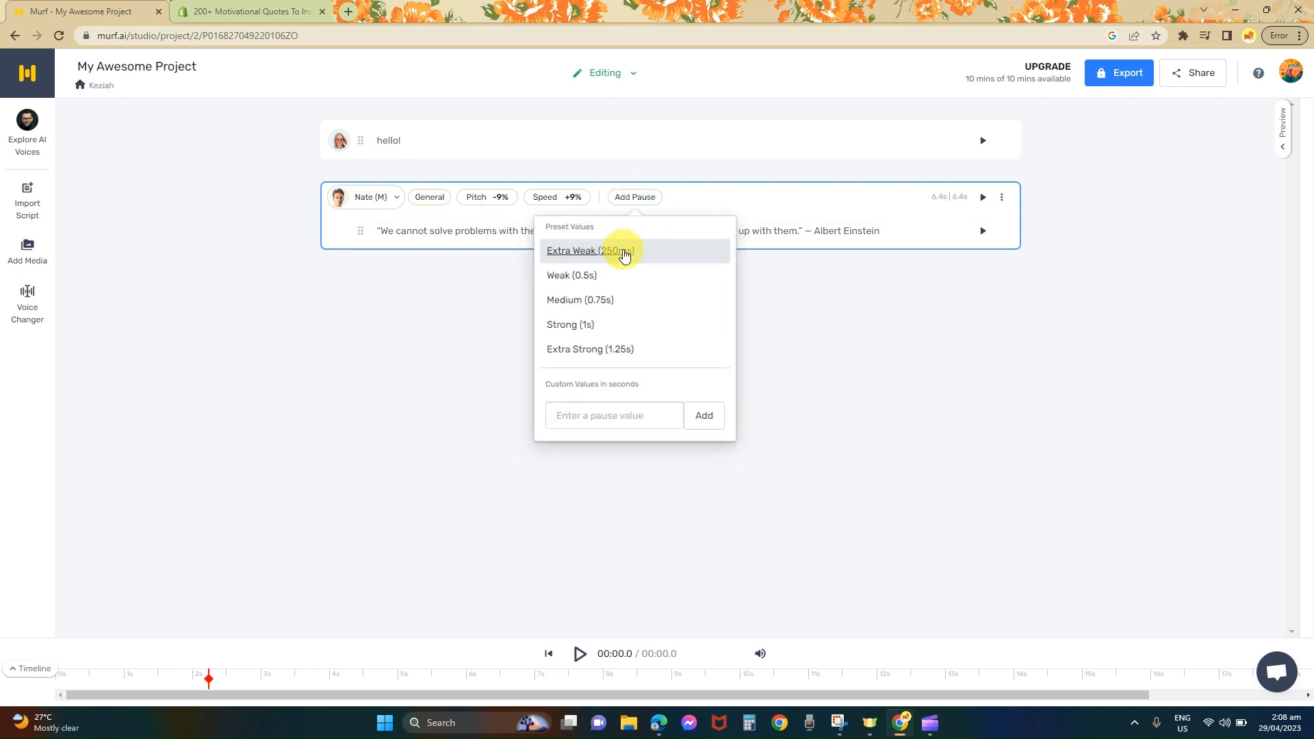
{"action": "left_click", "coordinate": [622, 252]}
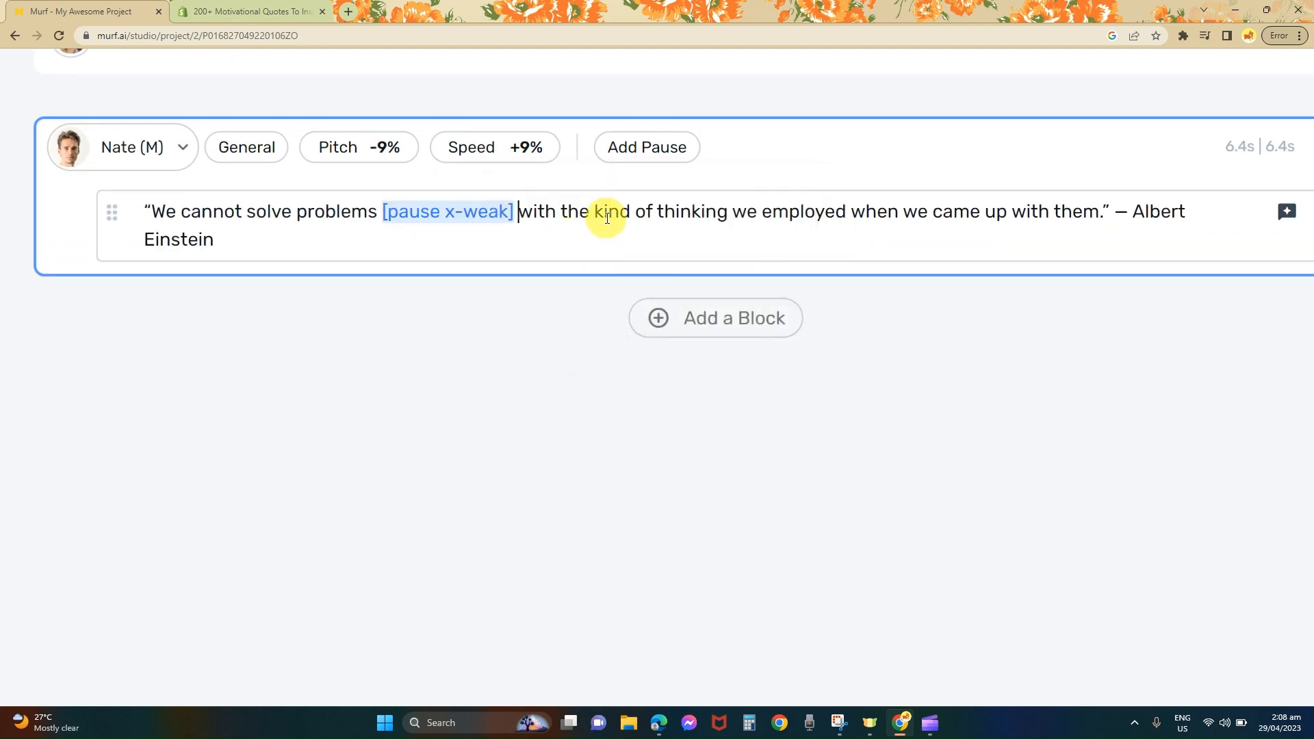
{"action": "scroll", "coordinate": [608, 215], "scroll_direction": "right", "scroll_amount": 2}
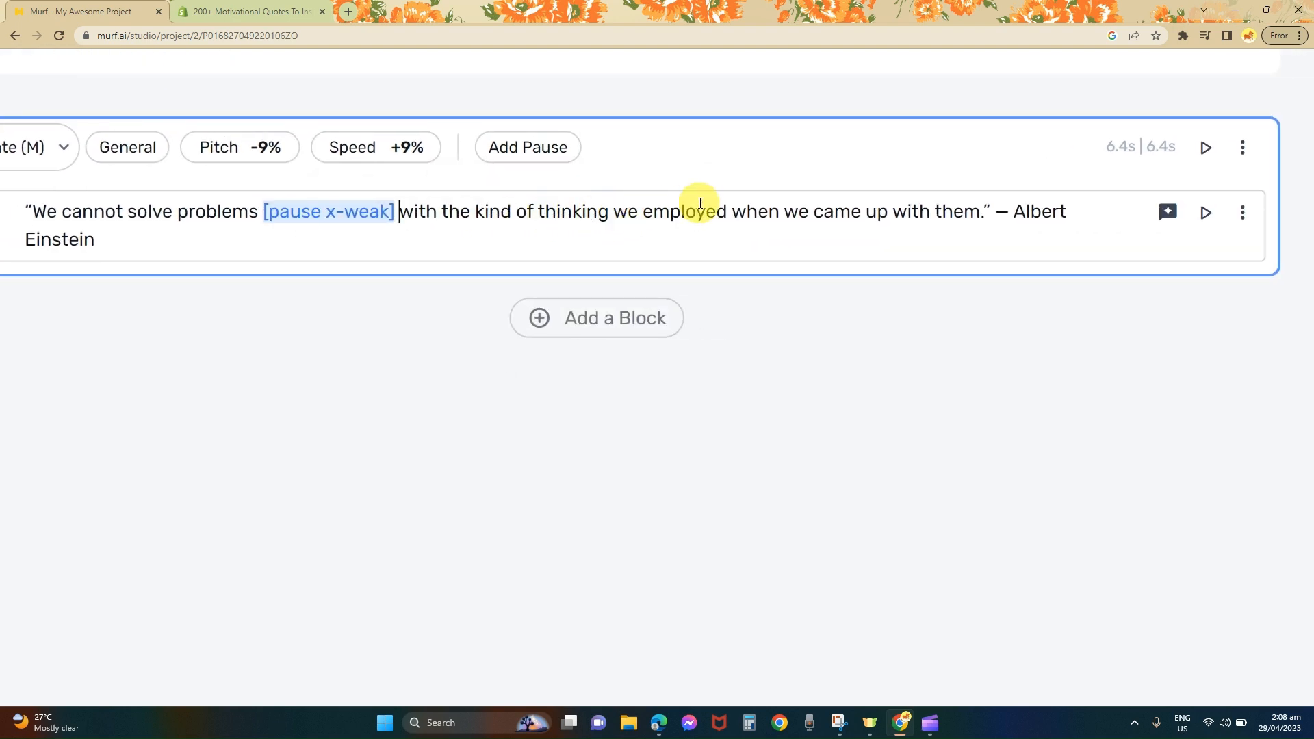
{"action": "left_click", "coordinate": [731, 213]}
{"action": "left_click", "coordinate": [571, 150]}
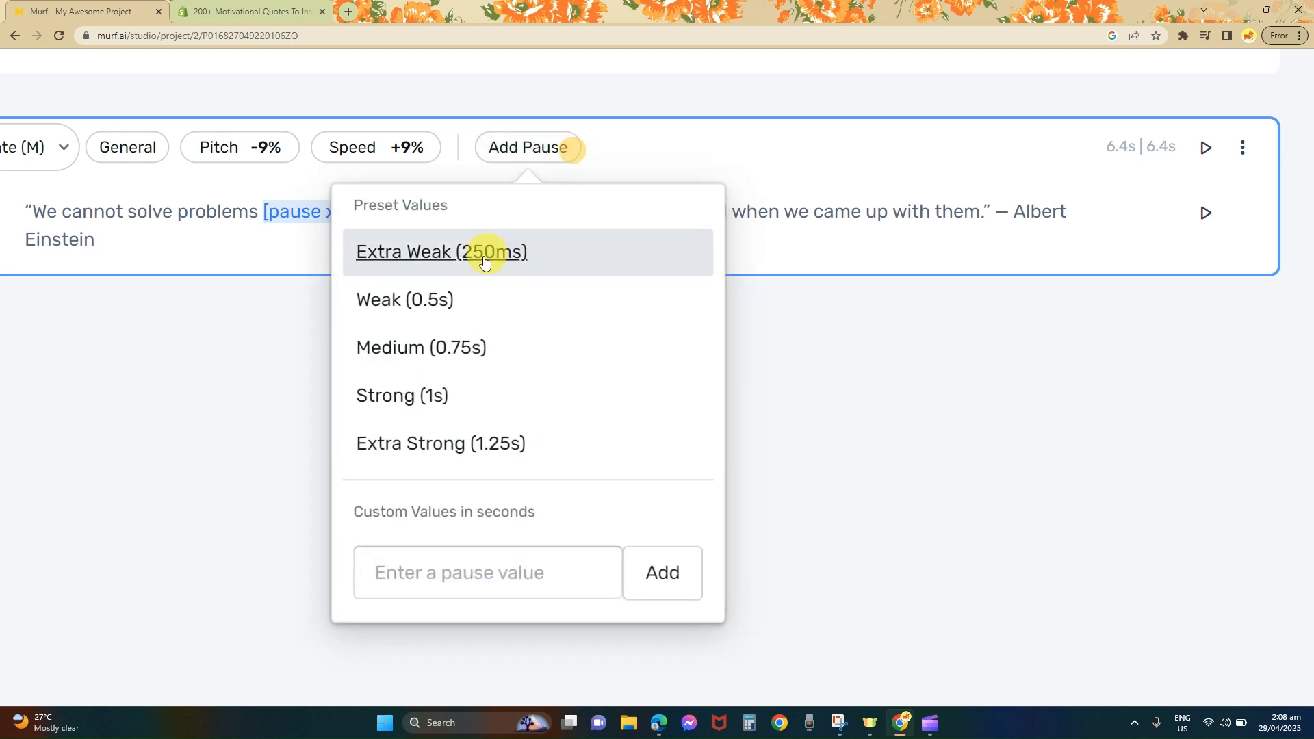
{"action": "left_click", "coordinate": [524, 260]}
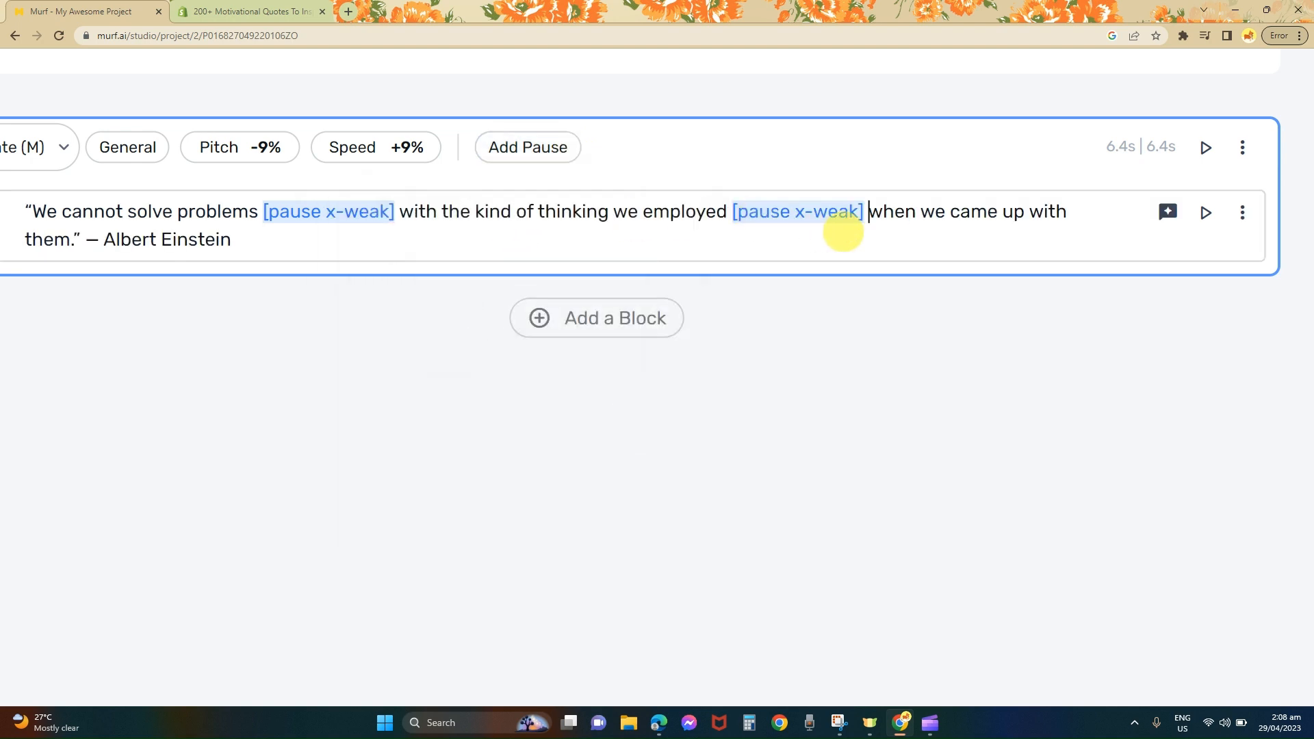
{"action": "left_click", "coordinate": [543, 149]}
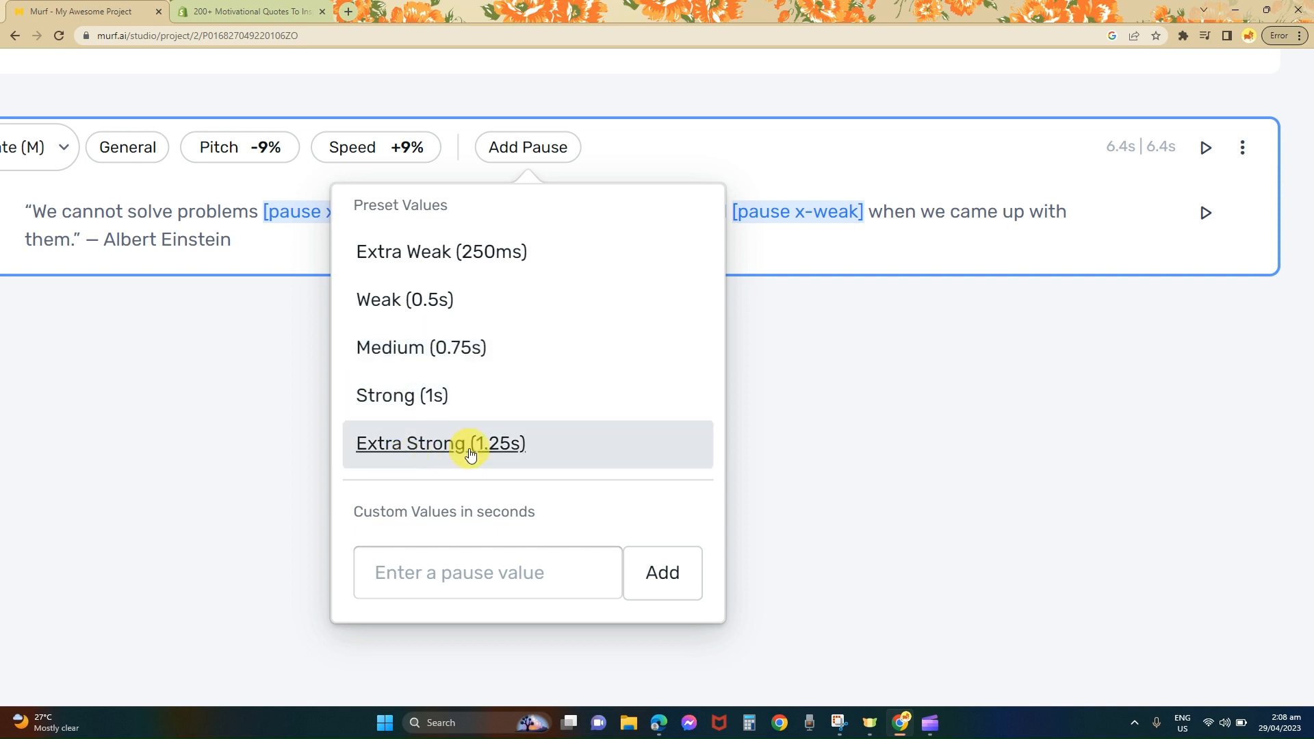
{"action": "left_click", "coordinate": [419, 578]}
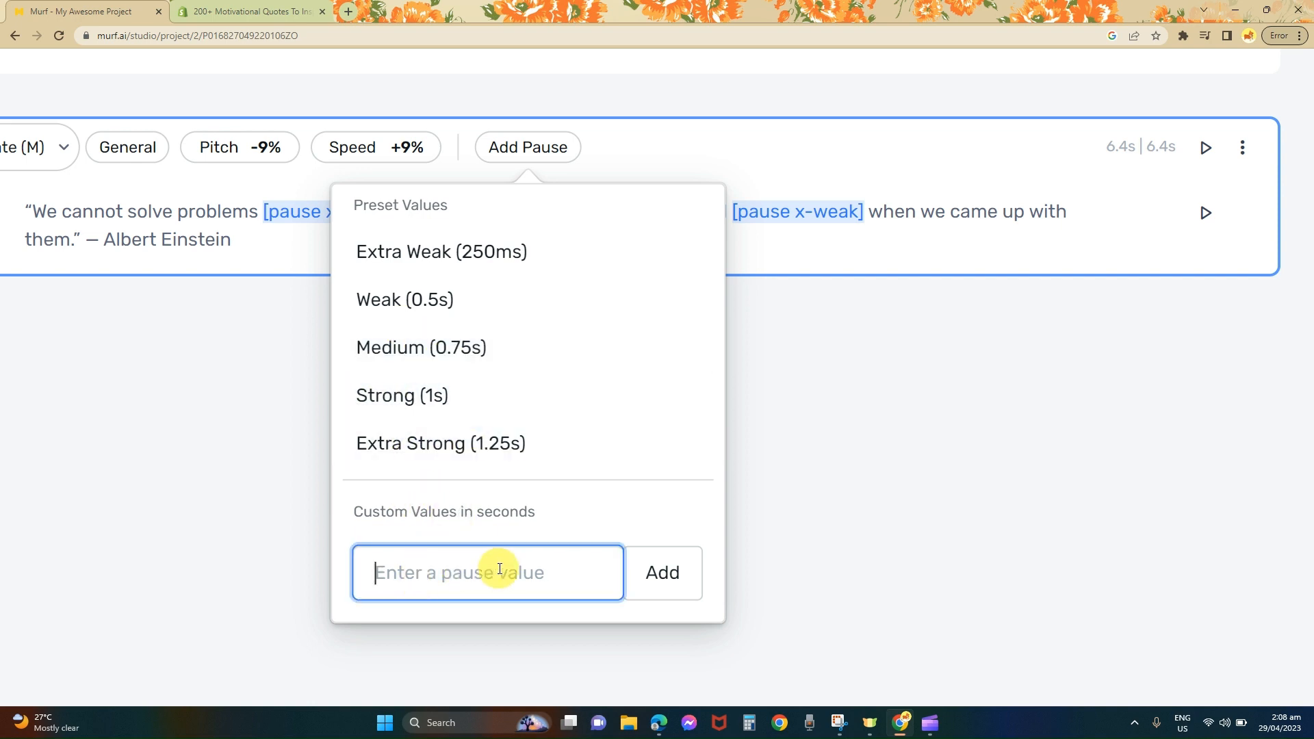
{"action": "left_click", "coordinate": [818, 417]}
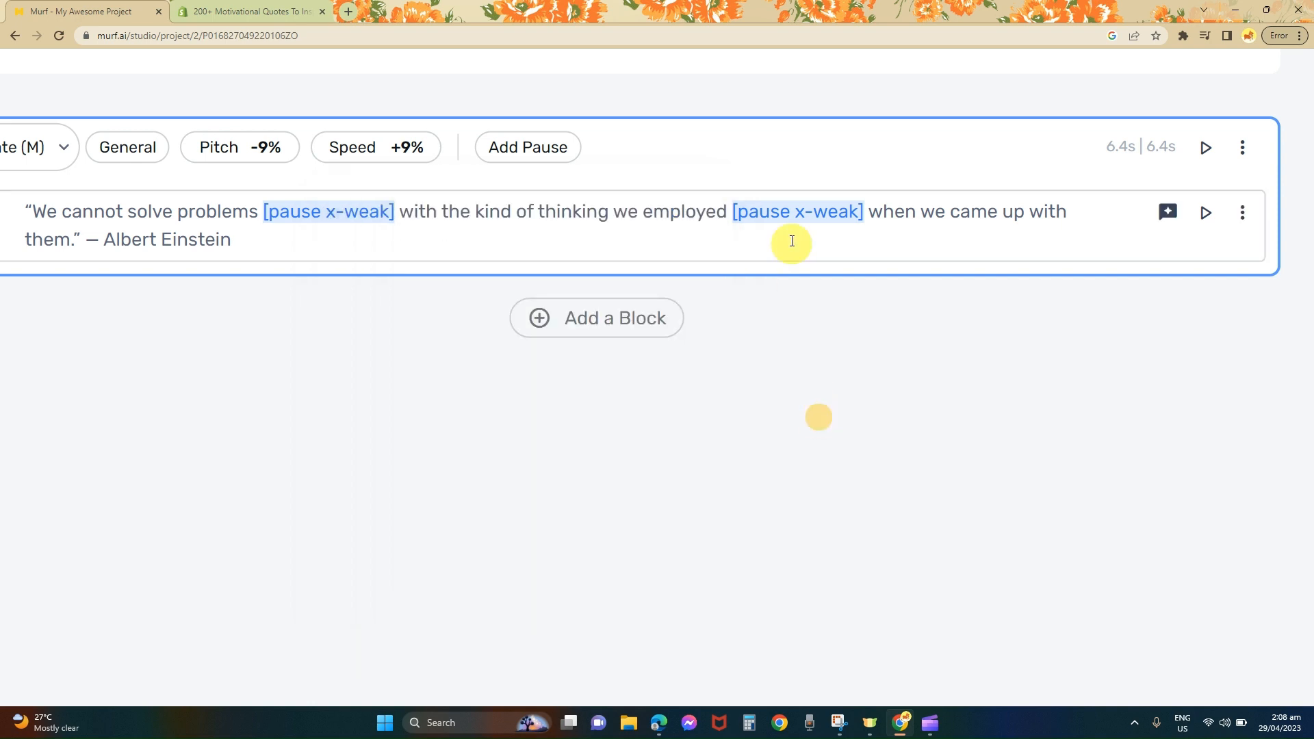
Insert a Weak (0.5s) pause between the end of the quotation and "— Albert Einstein".
{"action": "left_click", "coordinate": [82, 239]}
{"action": "left_click", "coordinate": [525, 140]}
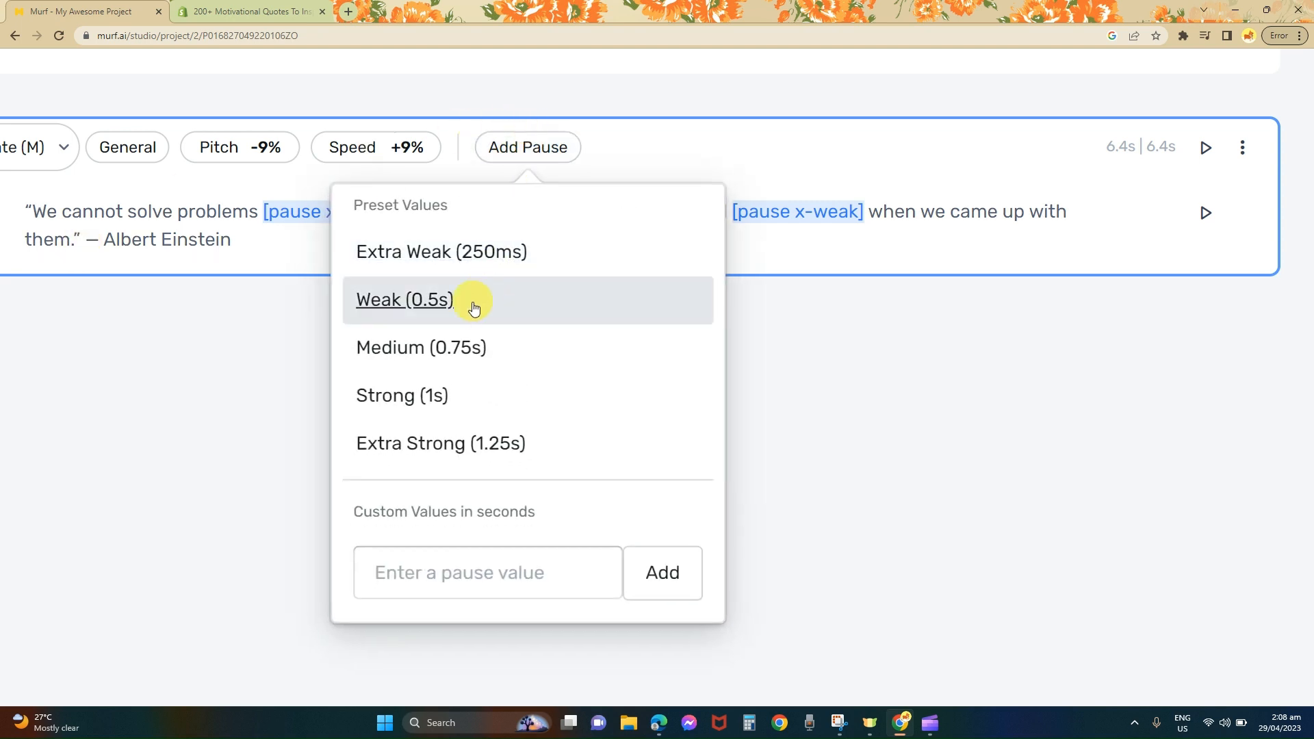
{"action": "left_click", "coordinate": [470, 306]}
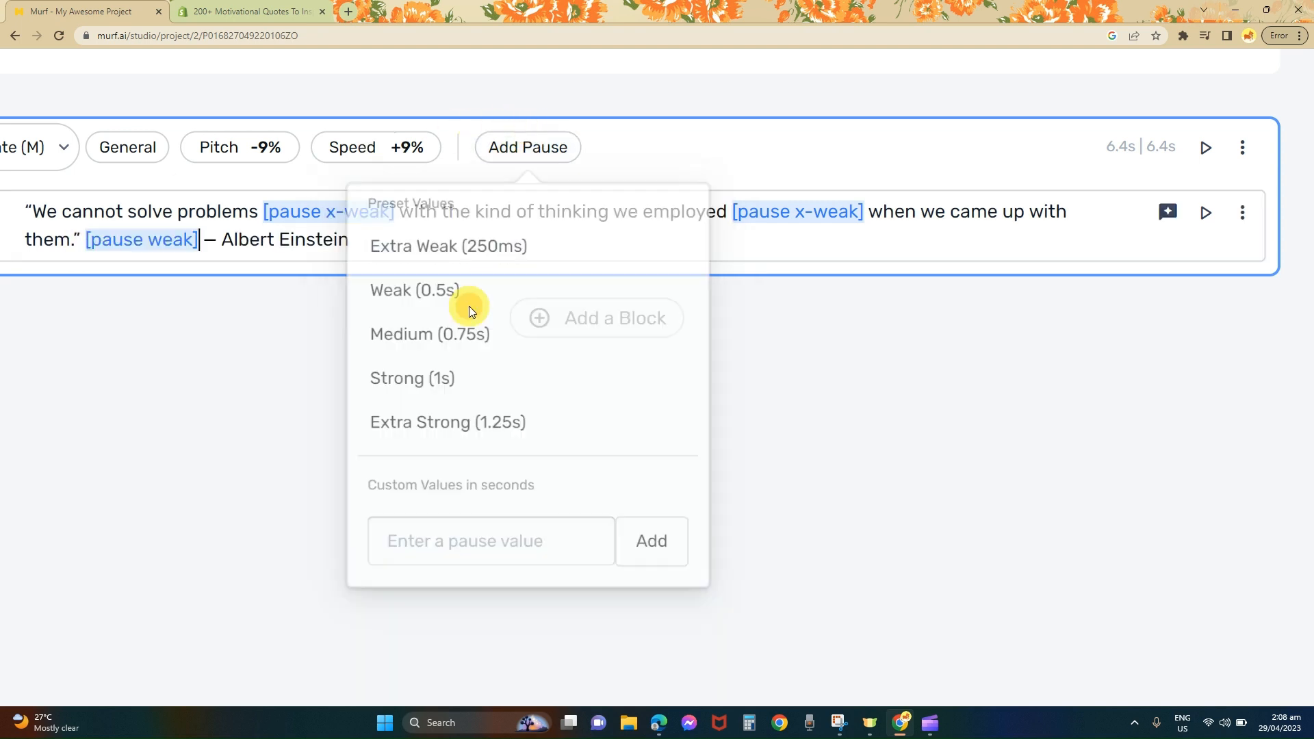
Generate and play the quote block's audio with the added pauses, and build and play the entire project.
{"action": "left_click", "coordinate": [1205, 213]}
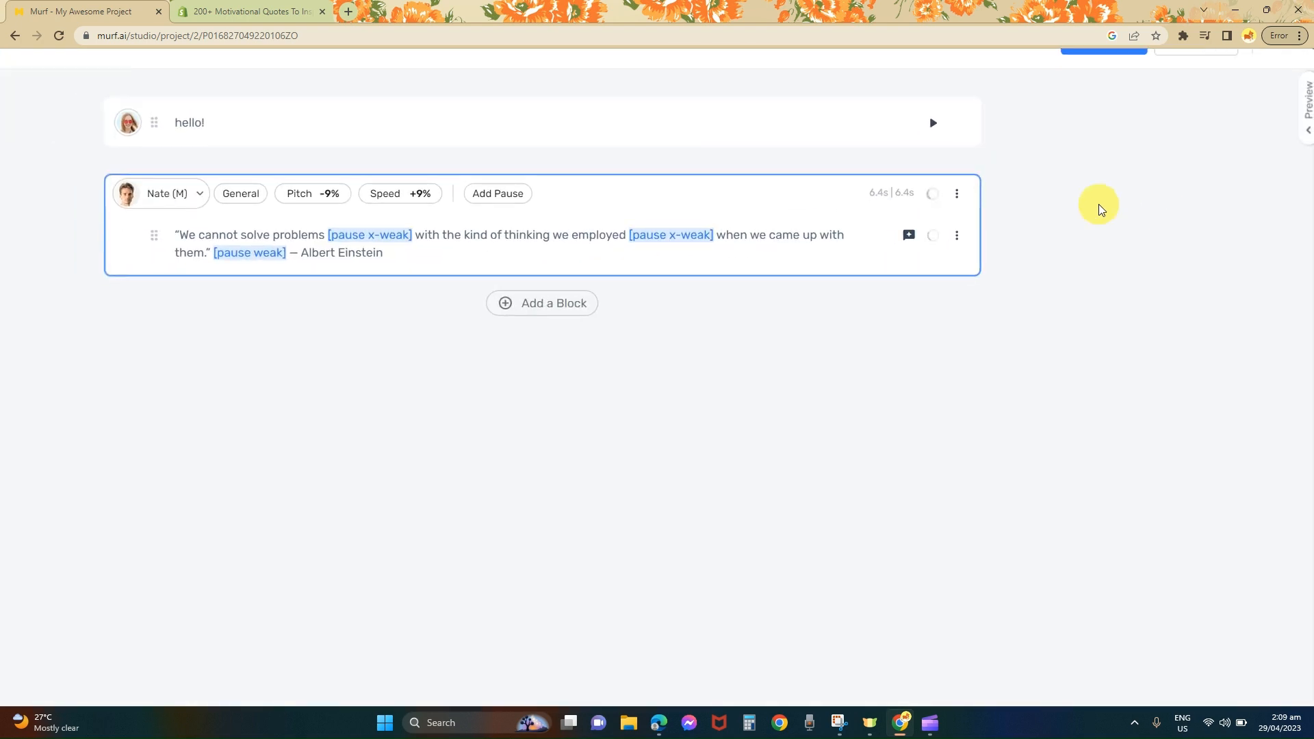
{"action": "left_click", "coordinate": [935, 239]}
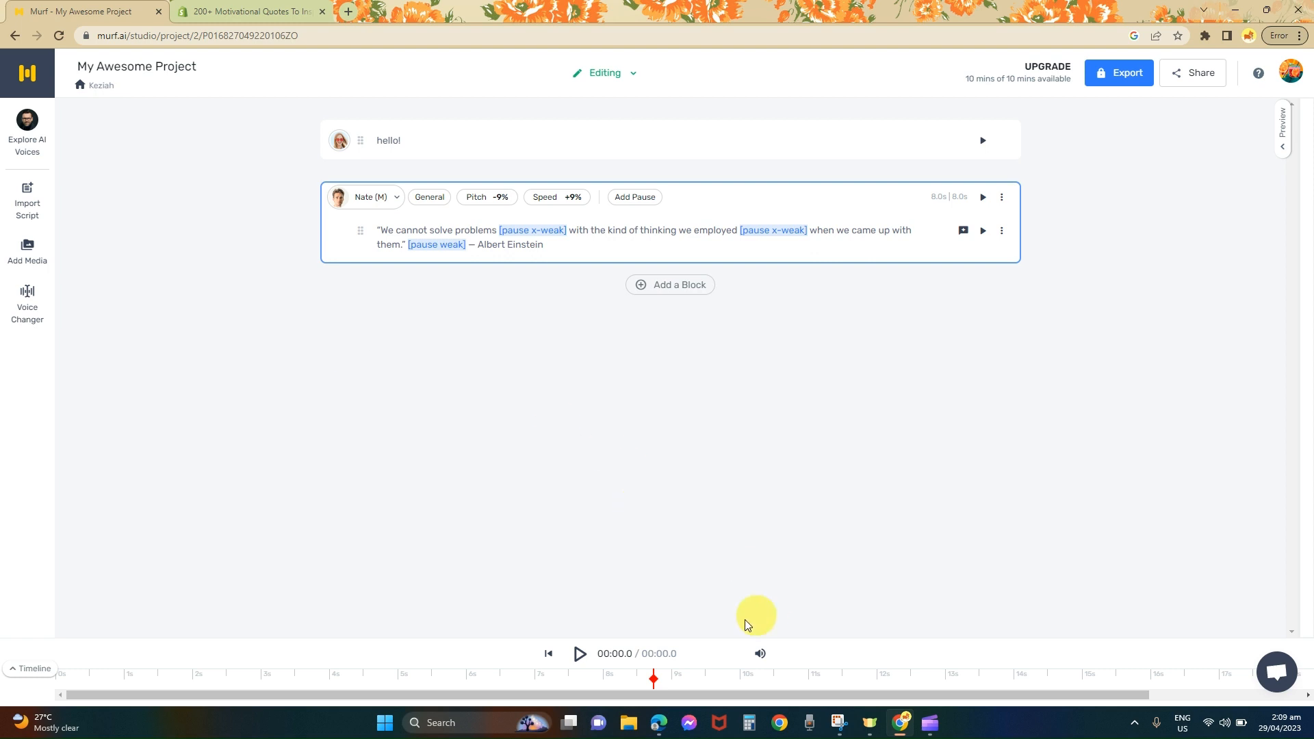
{"action": "left_click", "coordinate": [577, 655]}
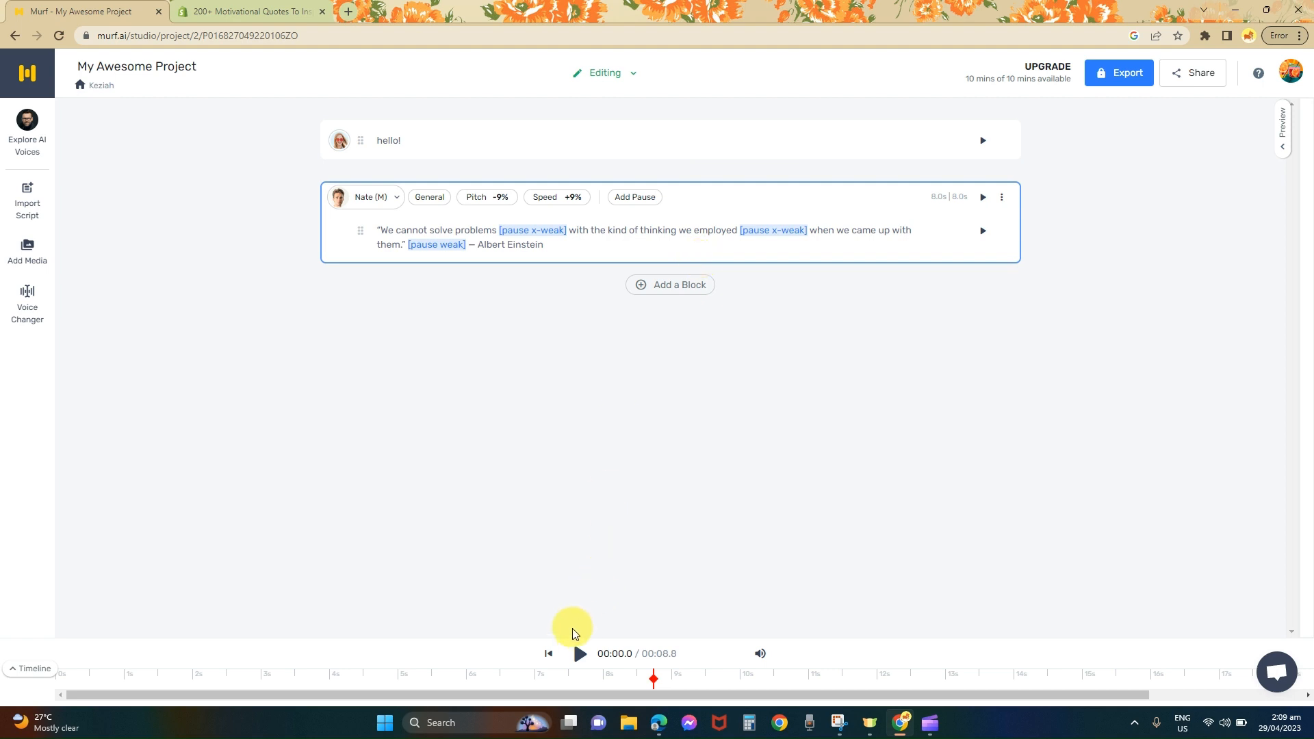
{"action": "left_click", "coordinate": [580, 657]}
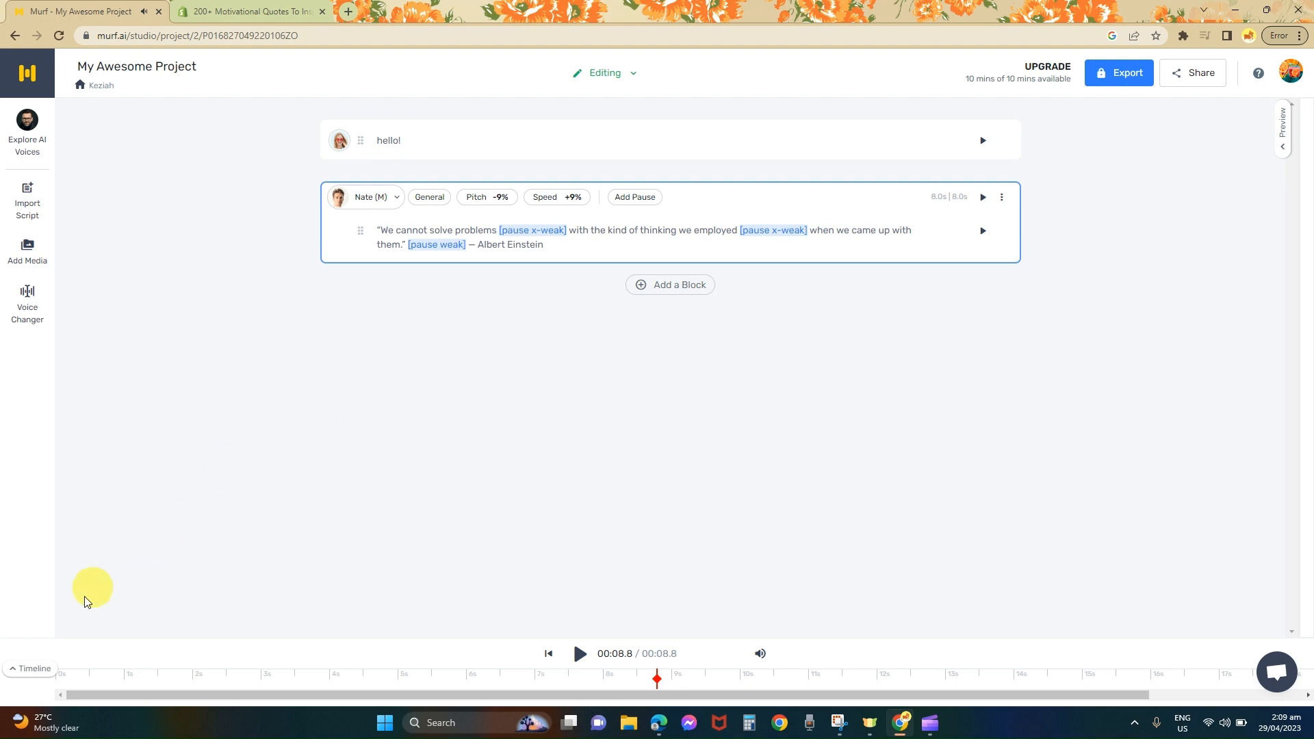
Expand the project timeline and delete the "hello!" block.
{"action": "left_click", "coordinate": [39, 676]}
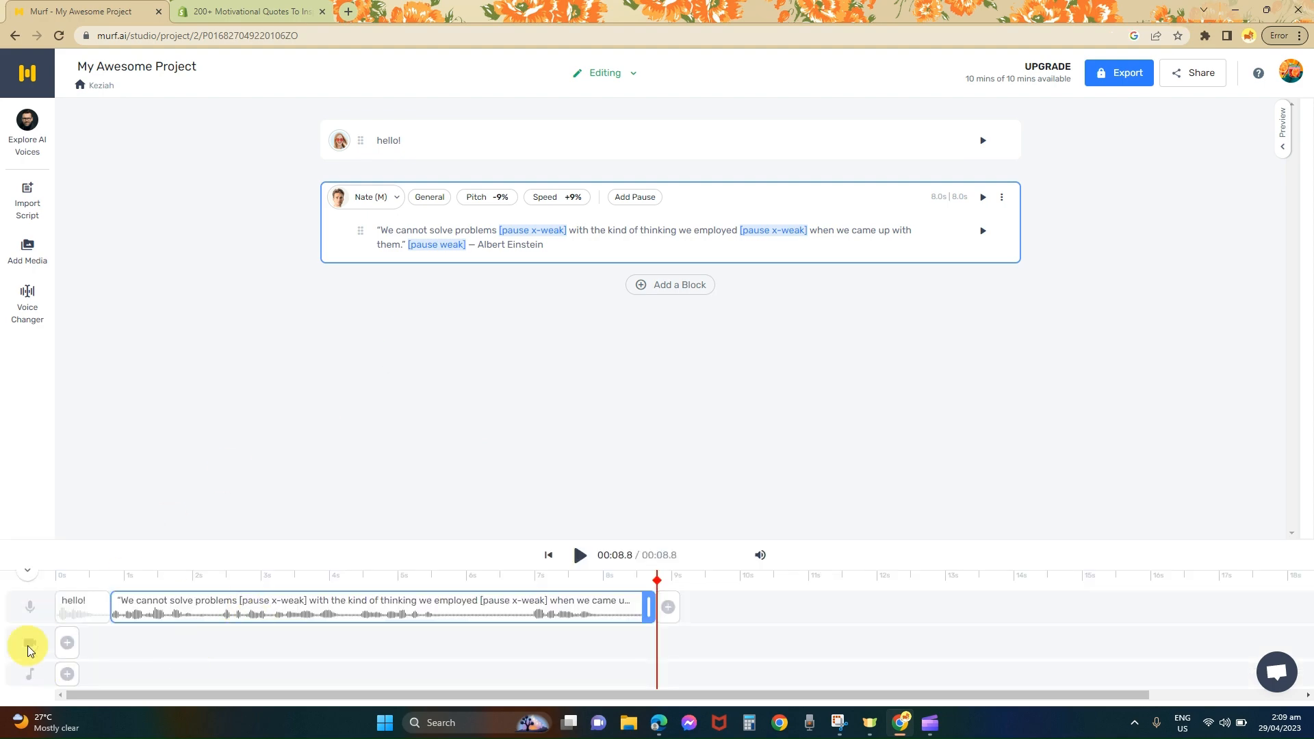
{"action": "left_click", "coordinate": [215, 430]}
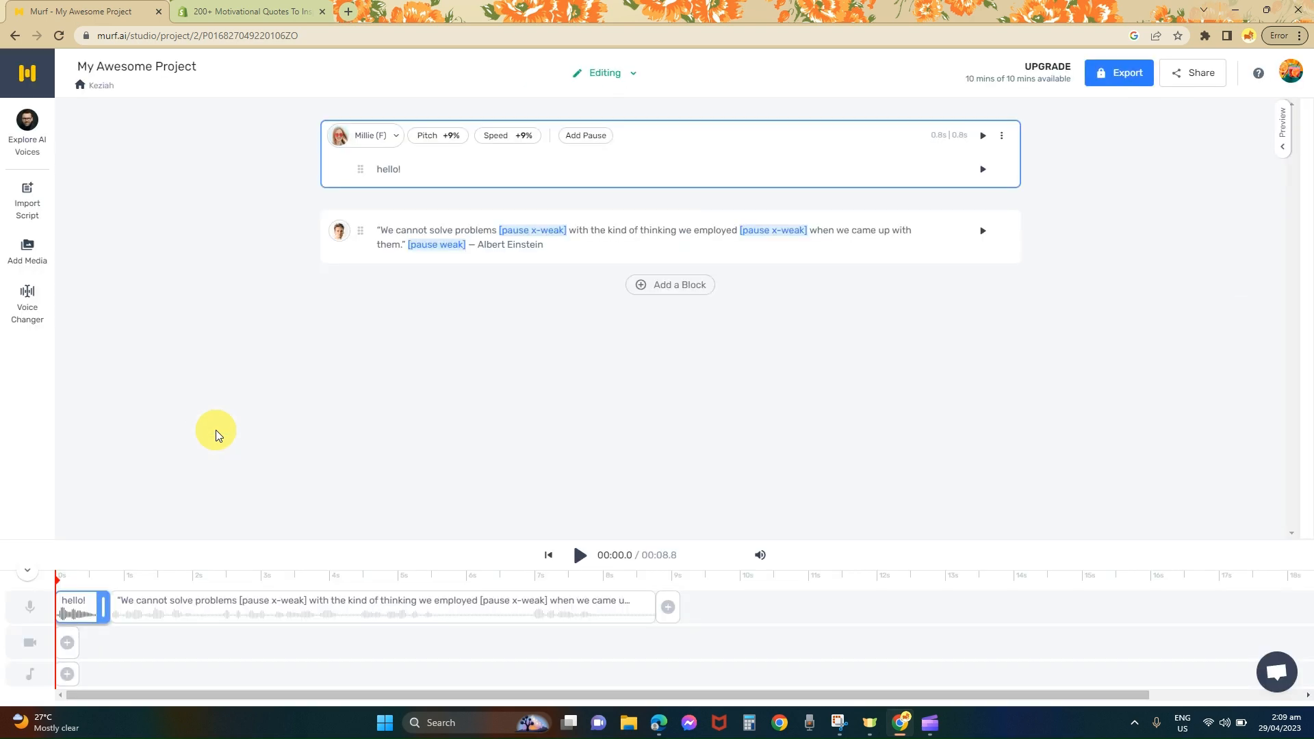
{"action": "left_click", "coordinate": [1001, 135]}
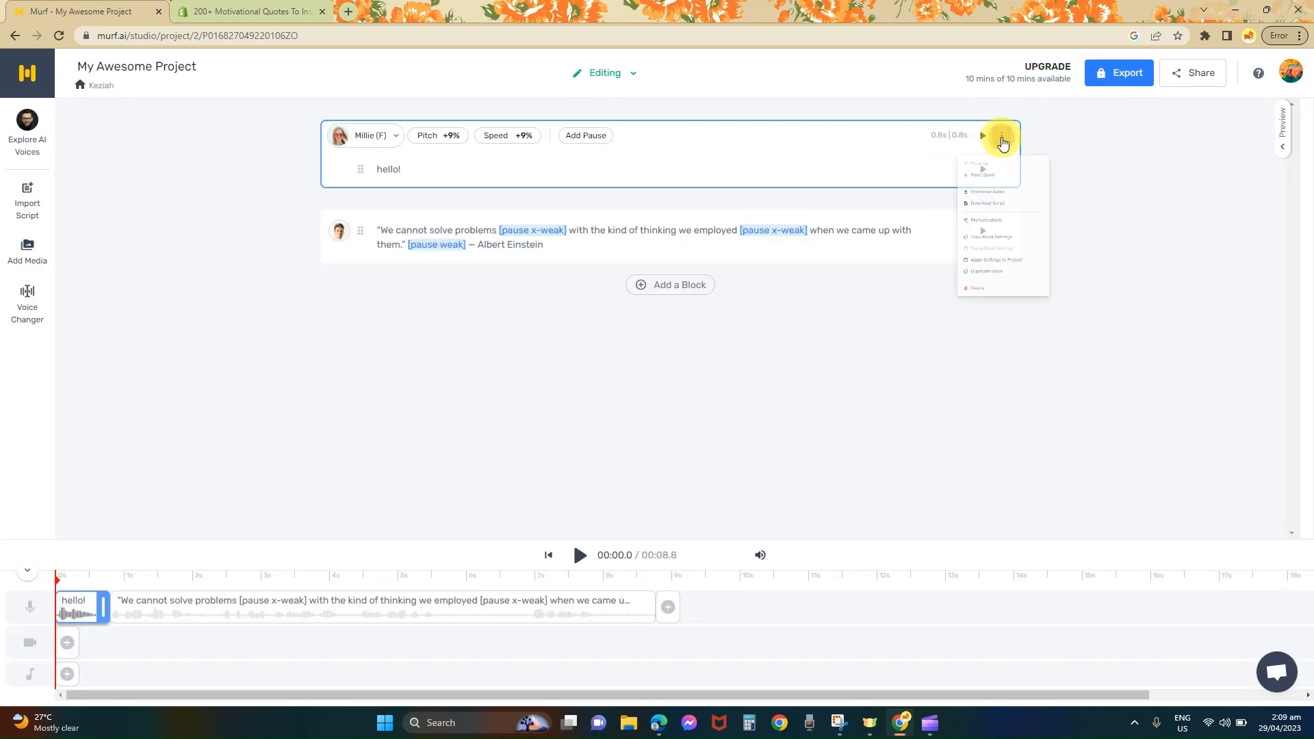
{"action": "left_click", "coordinate": [971, 440]}
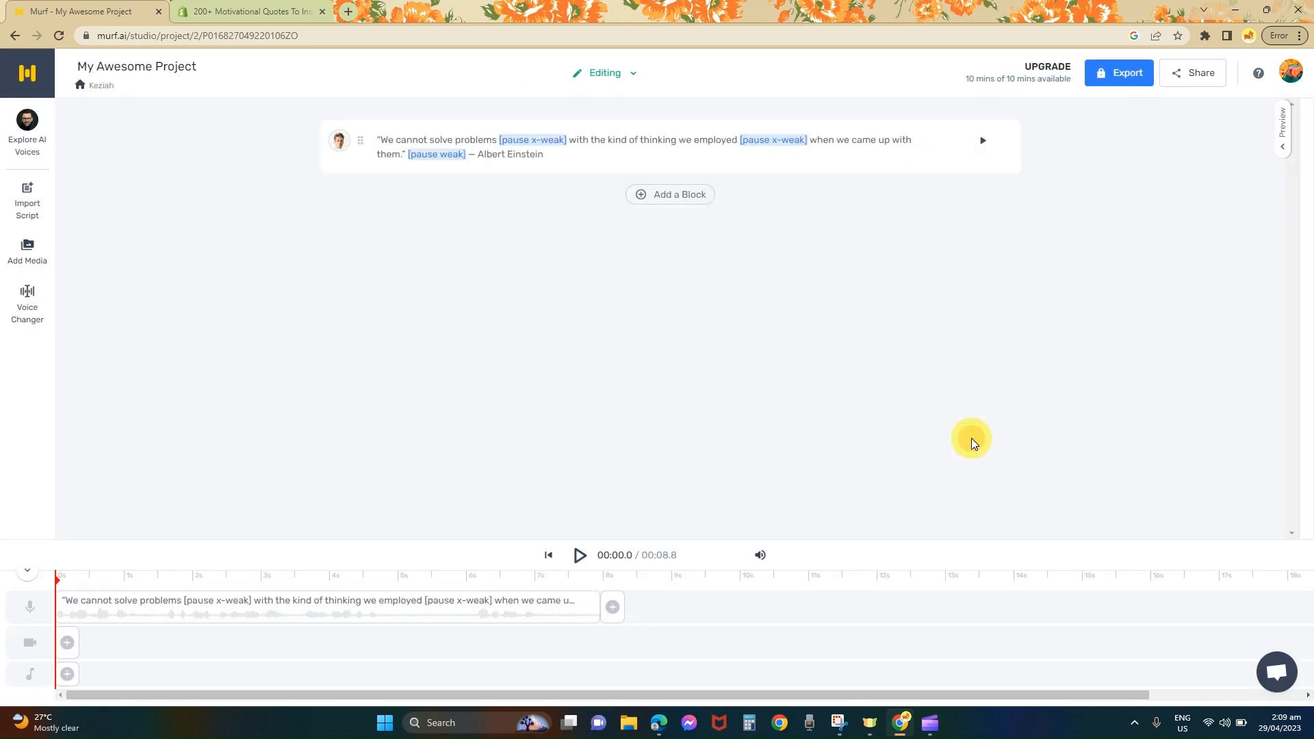
View the instructions for changing word pronunciations from the quote block's options.
{"action": "left_click", "coordinate": [1001, 140]}
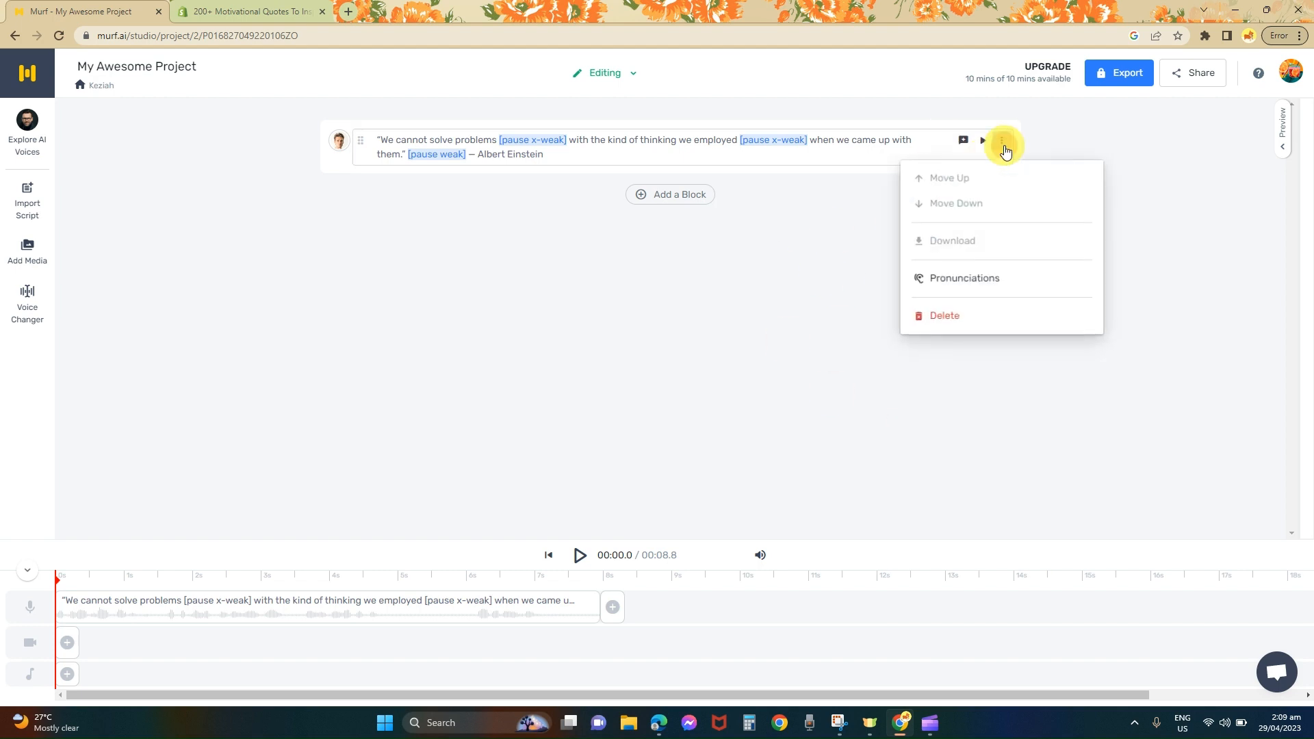
{"action": "left_click", "coordinate": [972, 274]}
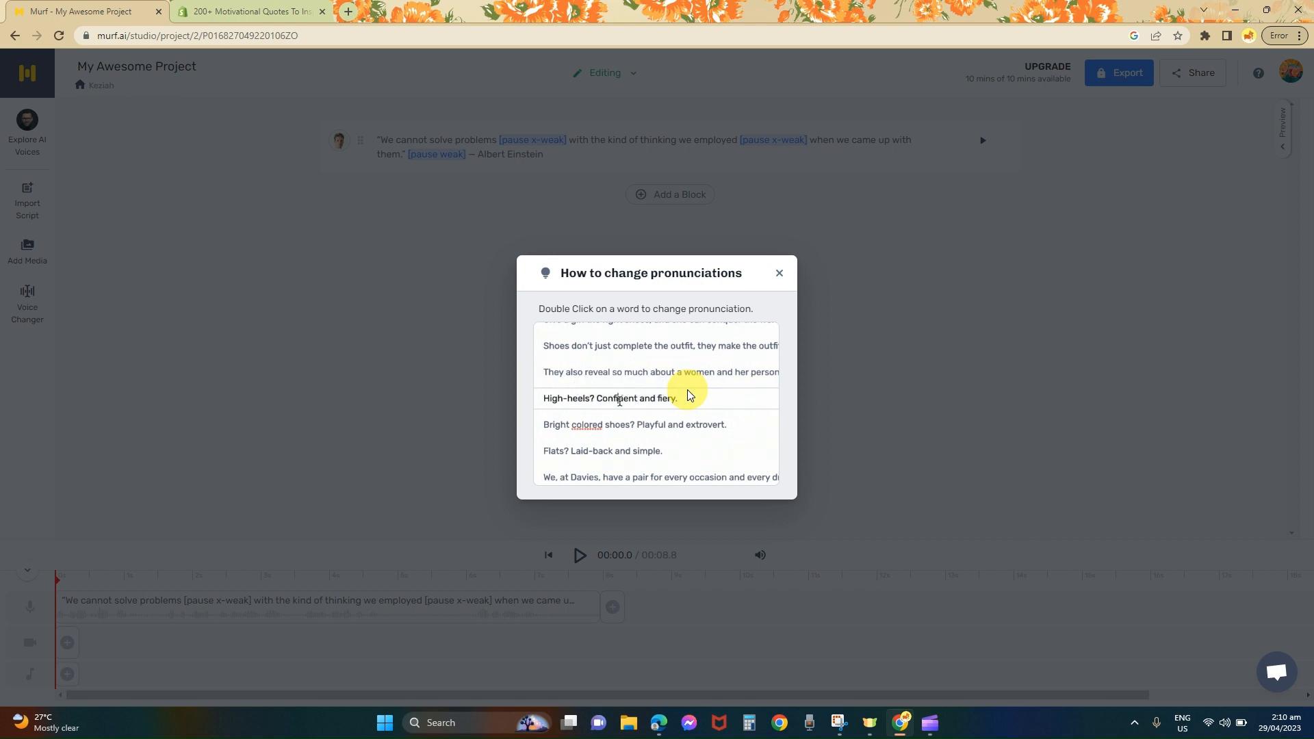
{"action": "left_click", "coordinate": [779, 273]}
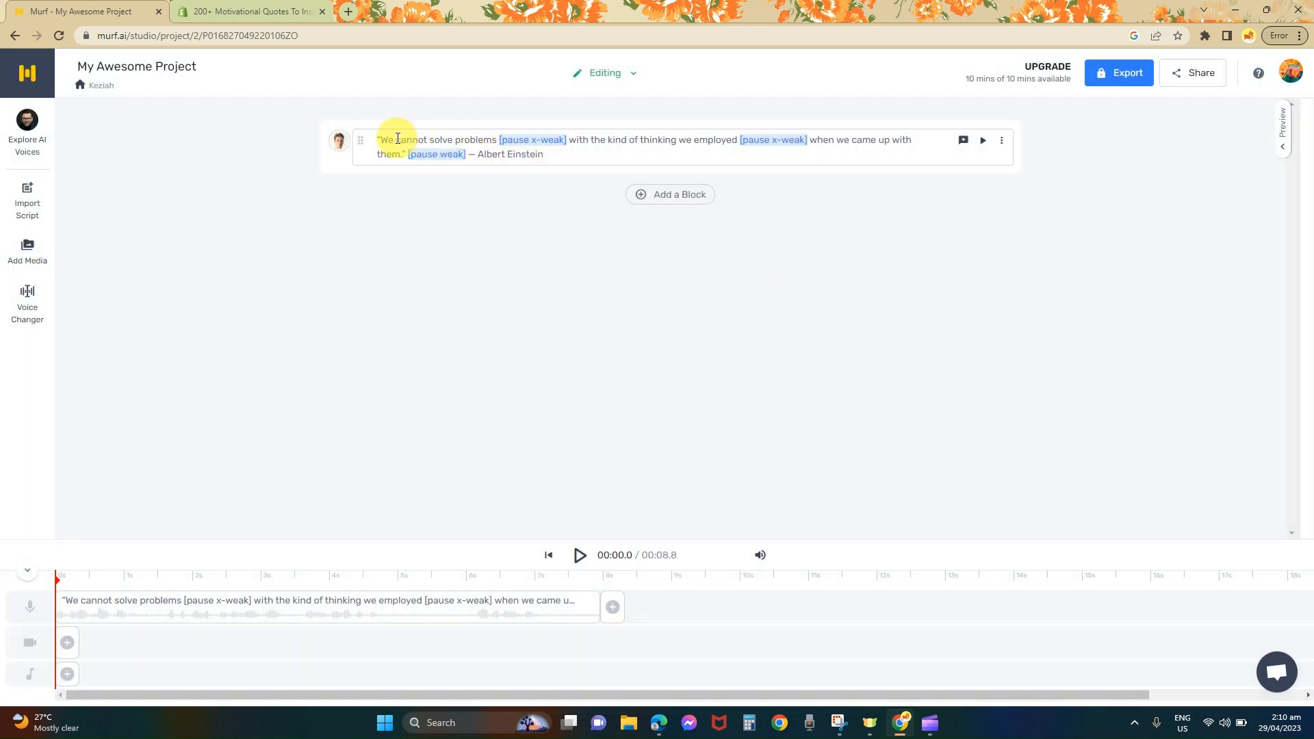
Insert an Extra Weak (250ms) pause after "We" in the Einstein quote and play the block's regenerated audio.
{"action": "left_click", "coordinate": [398, 138]}
{"action": "left_click", "coordinate": [630, 134]}
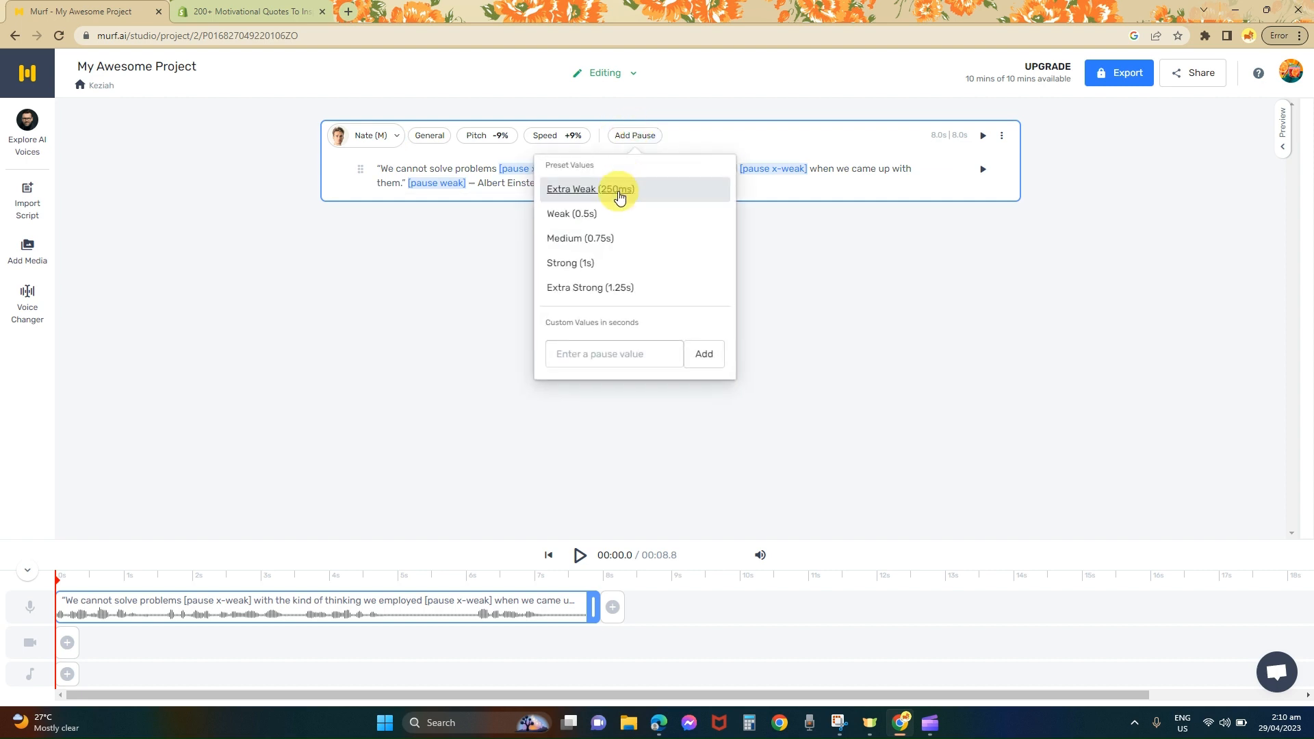
{"action": "left_click", "coordinate": [619, 195]}
{"action": "left_click", "coordinate": [982, 171]}
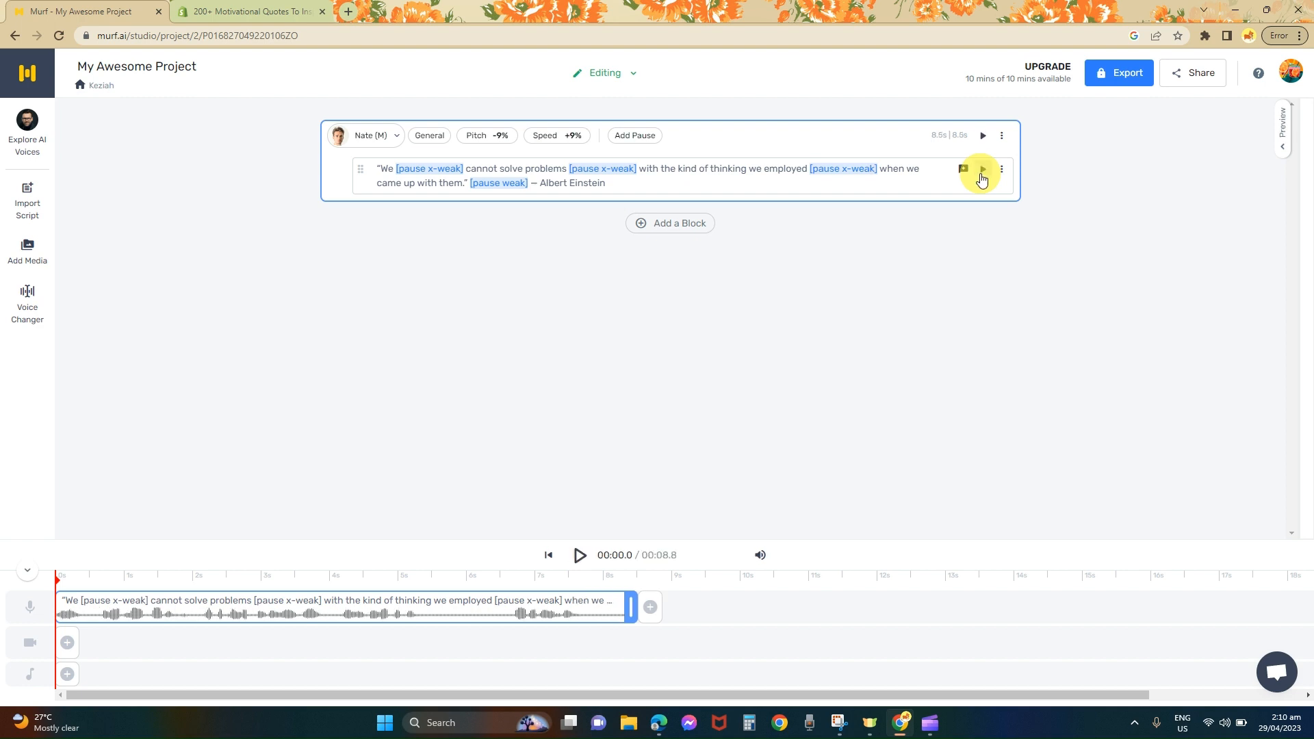
{"action": "left_click", "coordinate": [981, 171]}
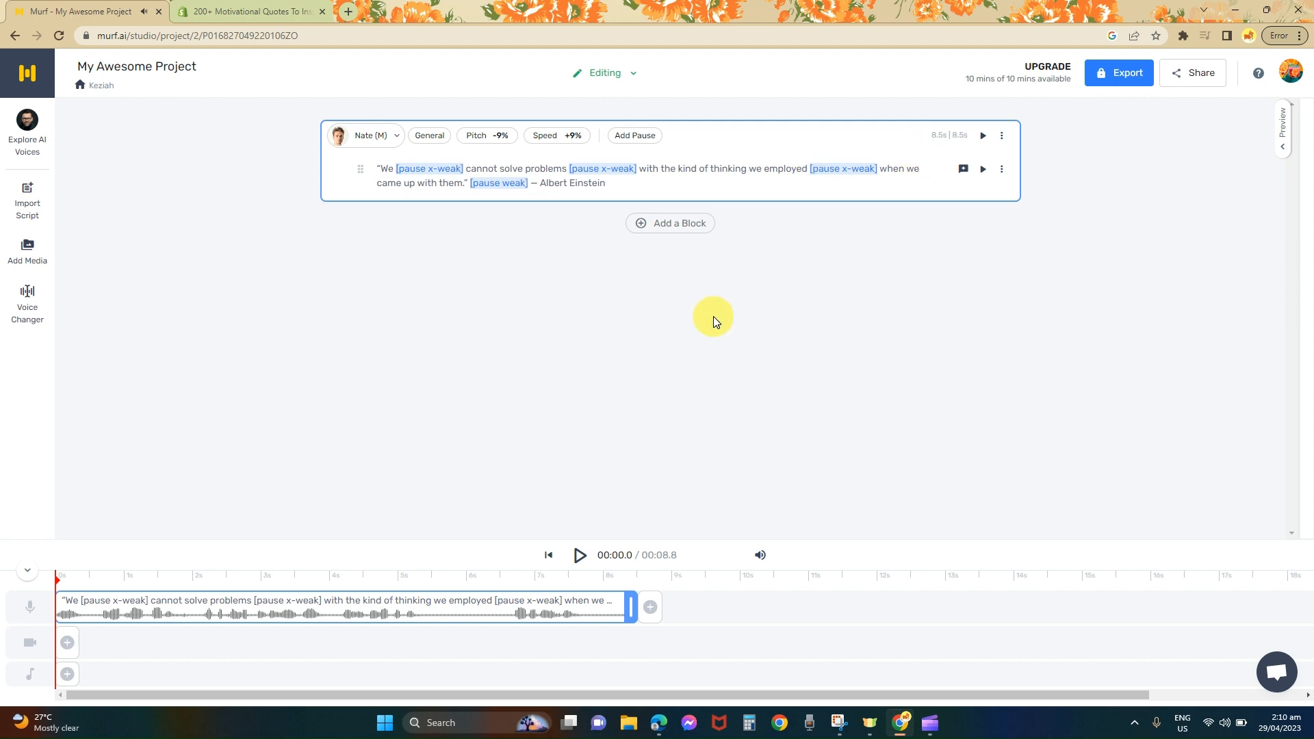
Preview both smart pronunciation suggestions for the word "thinking" in the quote, keeping the default pronunciation.
{"action": "left_click", "coordinate": [1004, 171]}
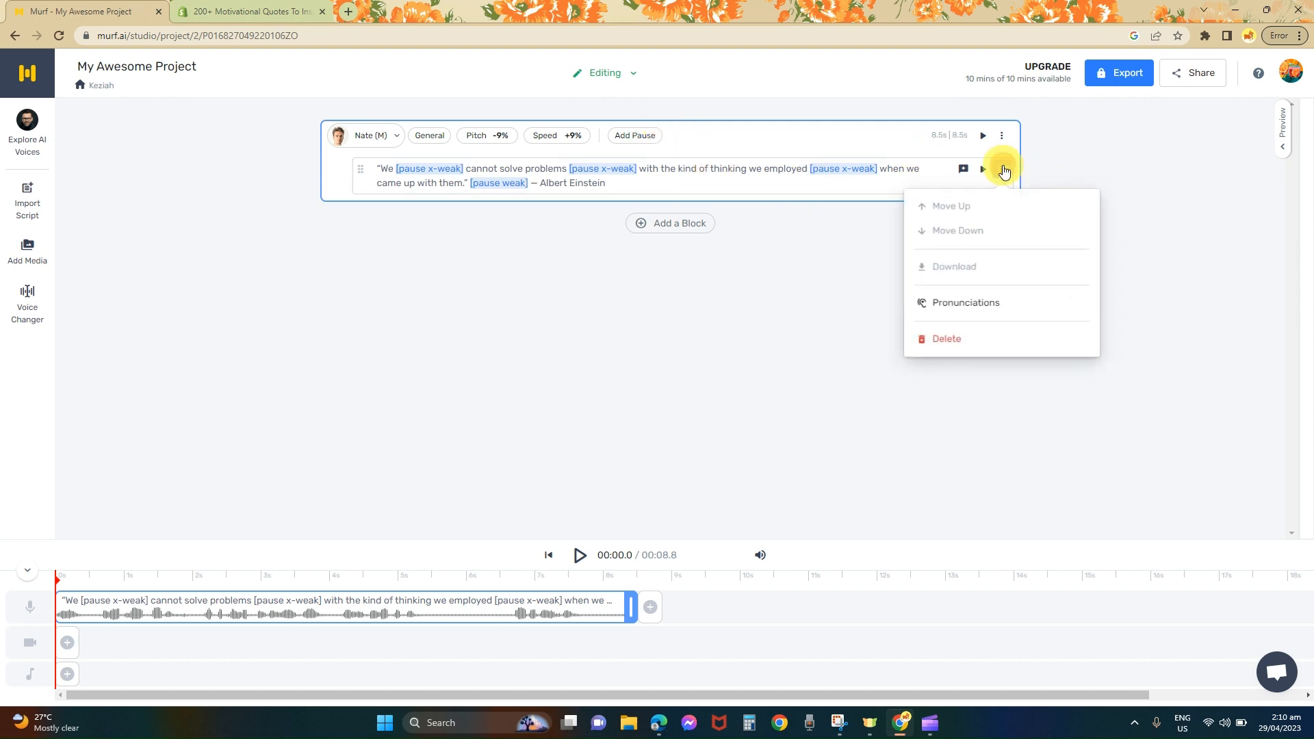
{"action": "left_click", "coordinate": [717, 168]}
{"action": "left_click_drag", "start_coordinate": [716, 168], "coordinate": [738, 174]}
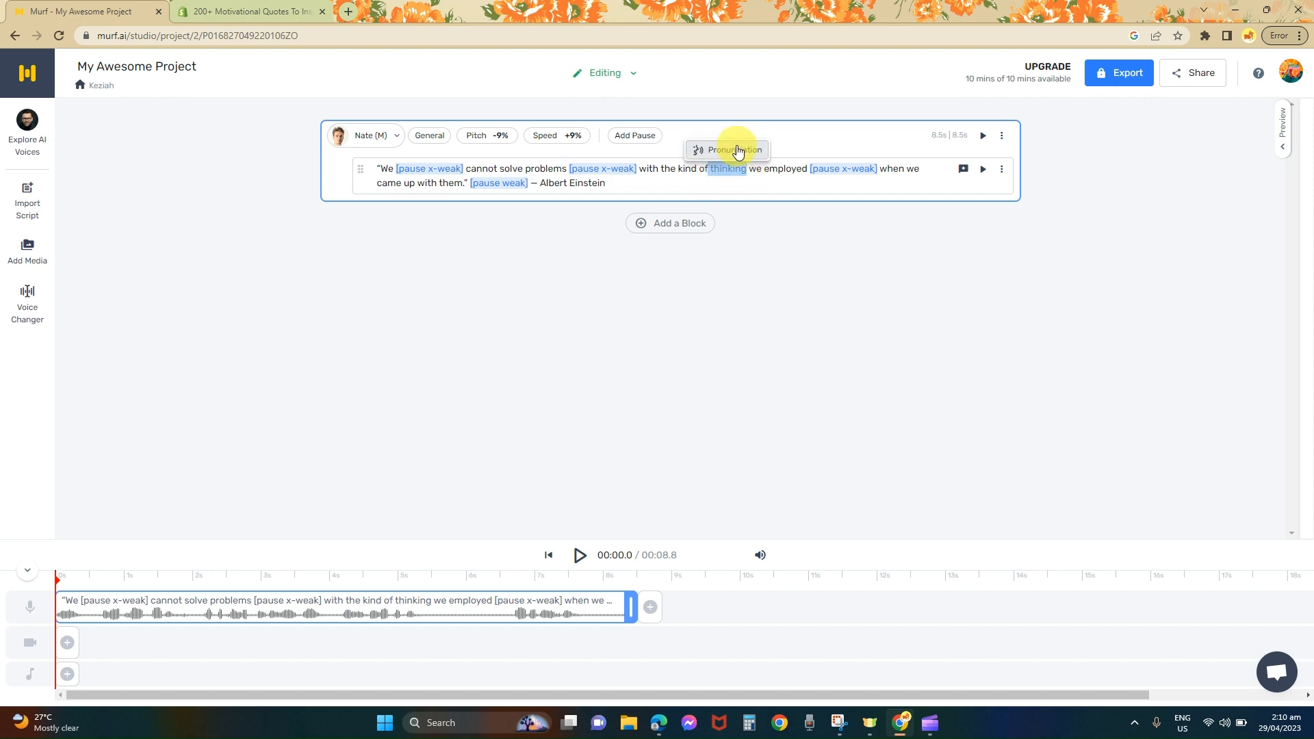
{"action": "left_click", "coordinate": [738, 146]}
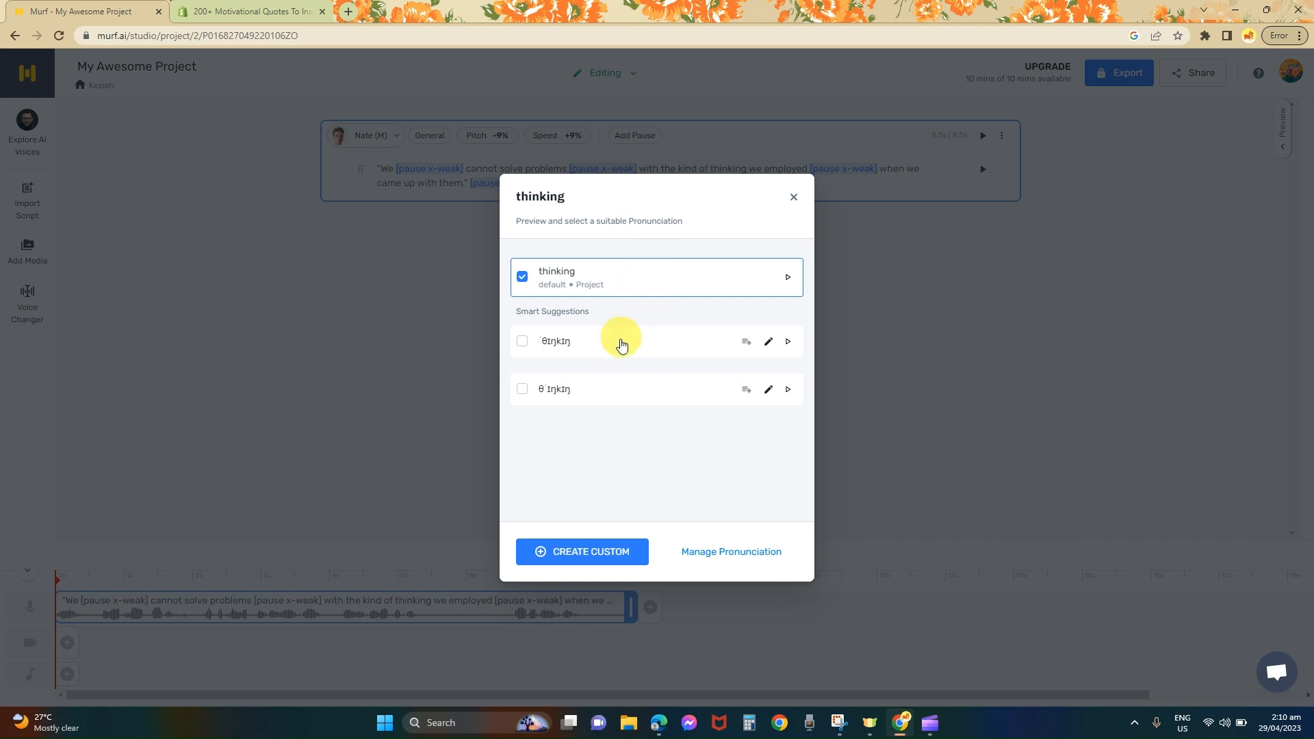
{"action": "left_click", "coordinate": [787, 346]}
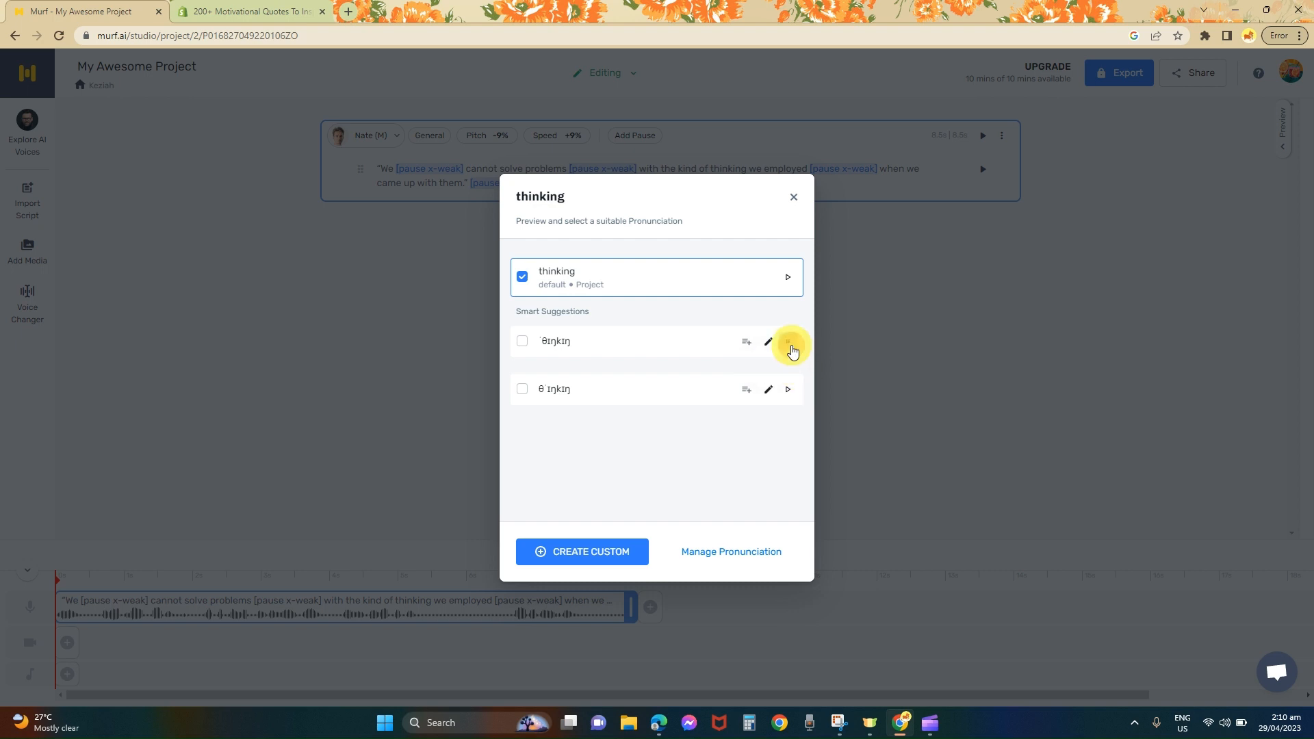
{"action": "left_click", "coordinate": [786, 388]}
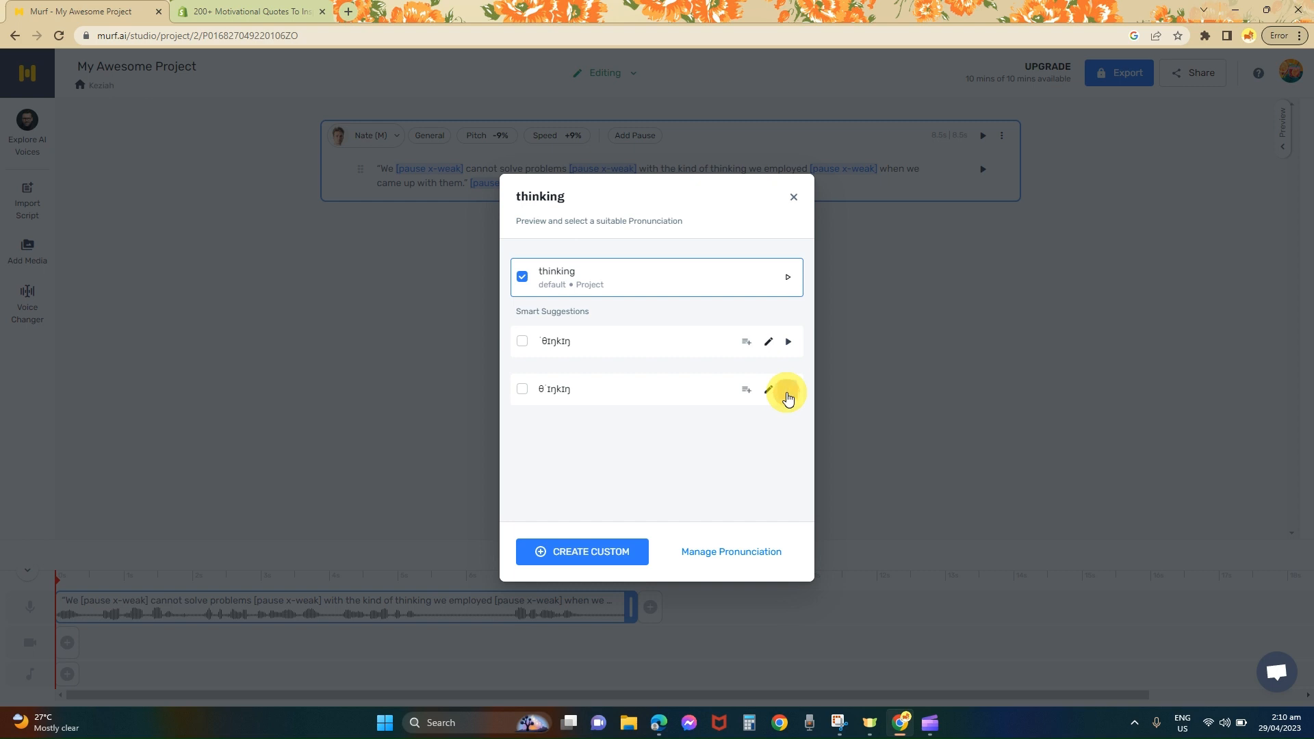
{"action": "left_click", "coordinate": [787, 394]}
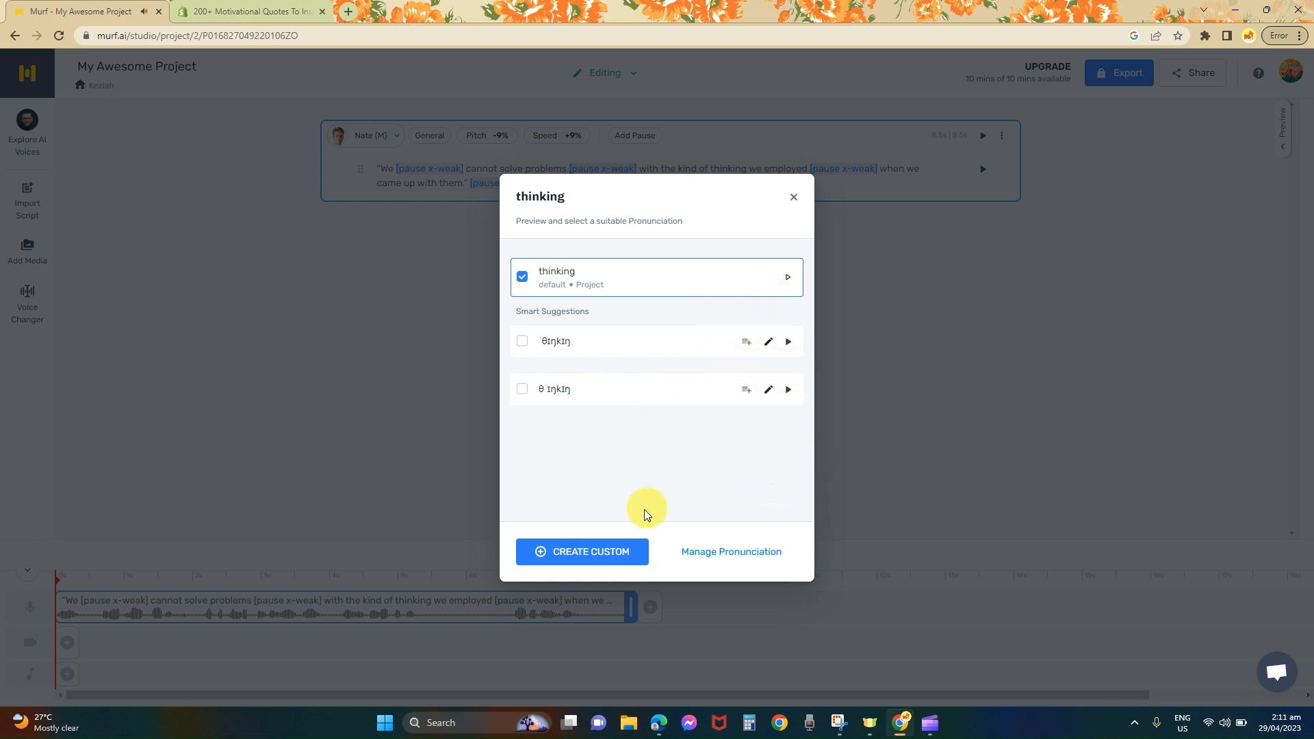
{"action": "left_click", "coordinate": [794, 197]}
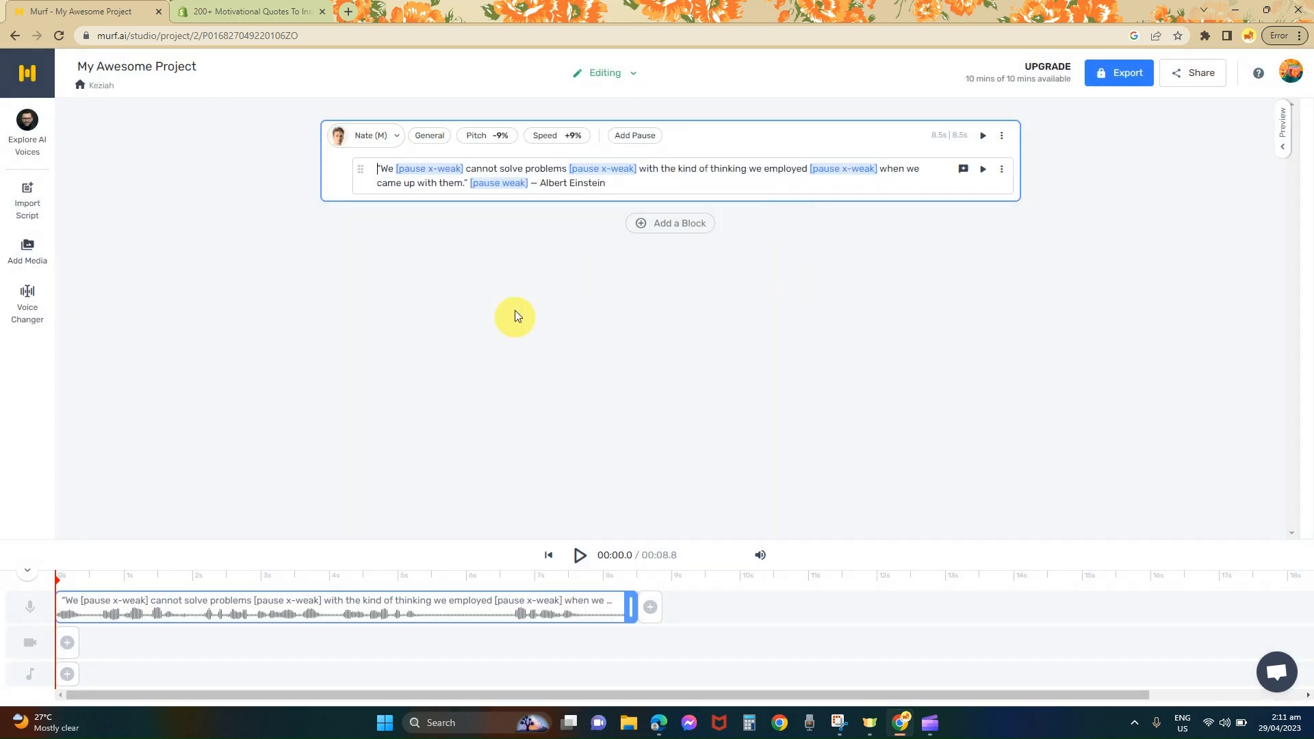
Examine the script import dialog, its supported file formats and its file picker without importing anything.
{"action": "left_click", "coordinate": [31, 209]}
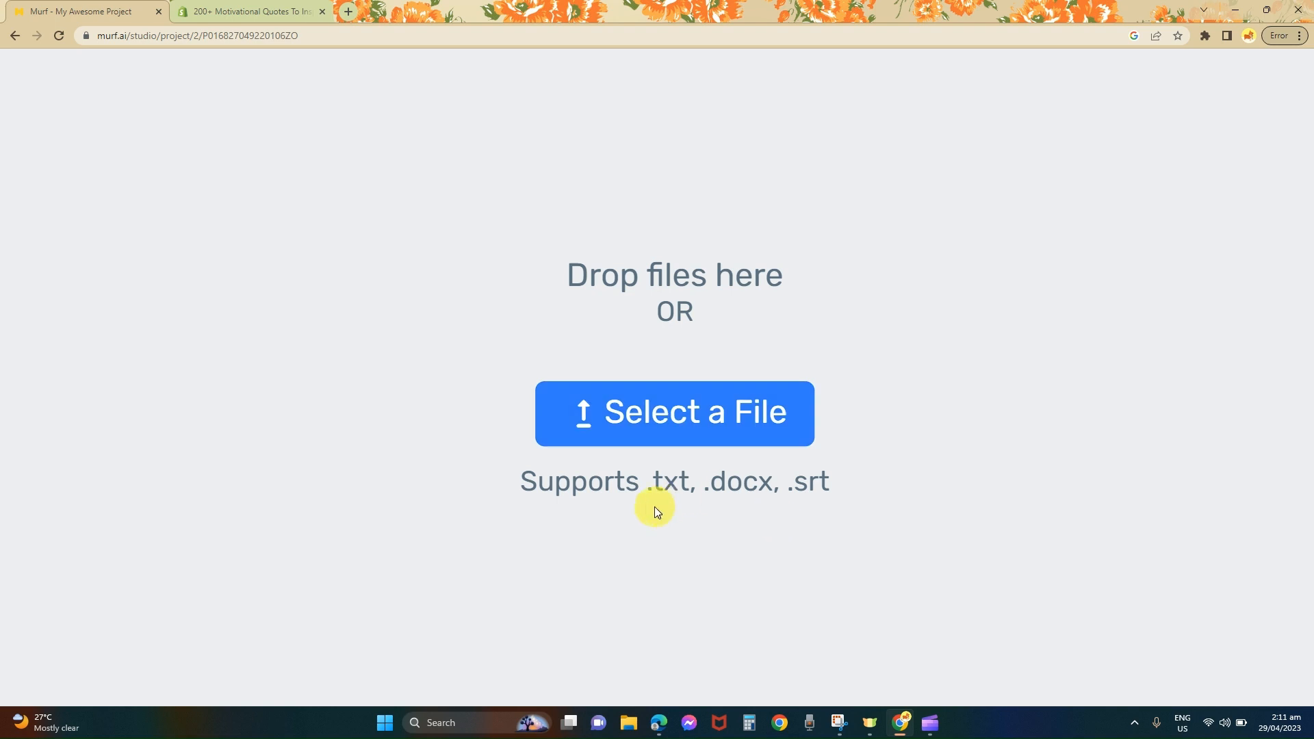
{"action": "left_click_drag", "start_coordinate": [654, 488], "coordinate": [833, 503]}
{"action": "left_click", "coordinate": [832, 503]}
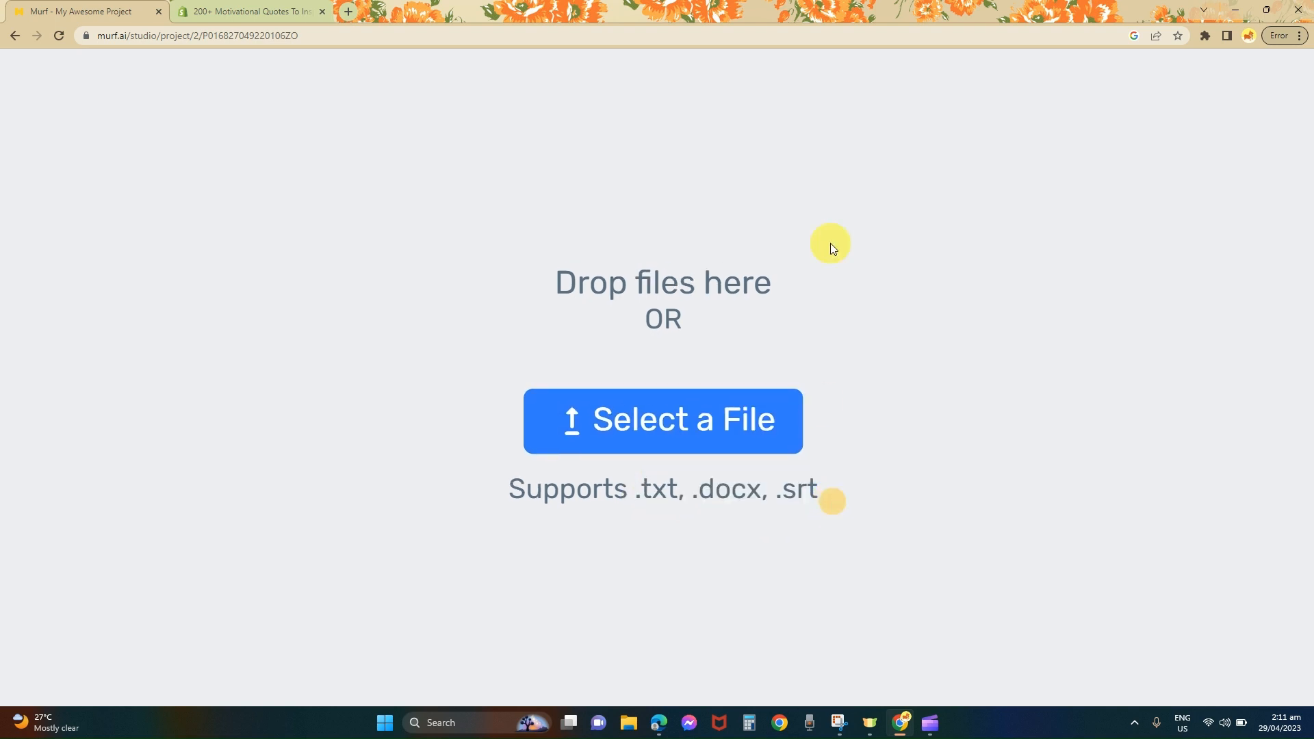
{"action": "scroll", "coordinate": [835, 198], "scroll_direction": "down", "scroll_amount": 5}
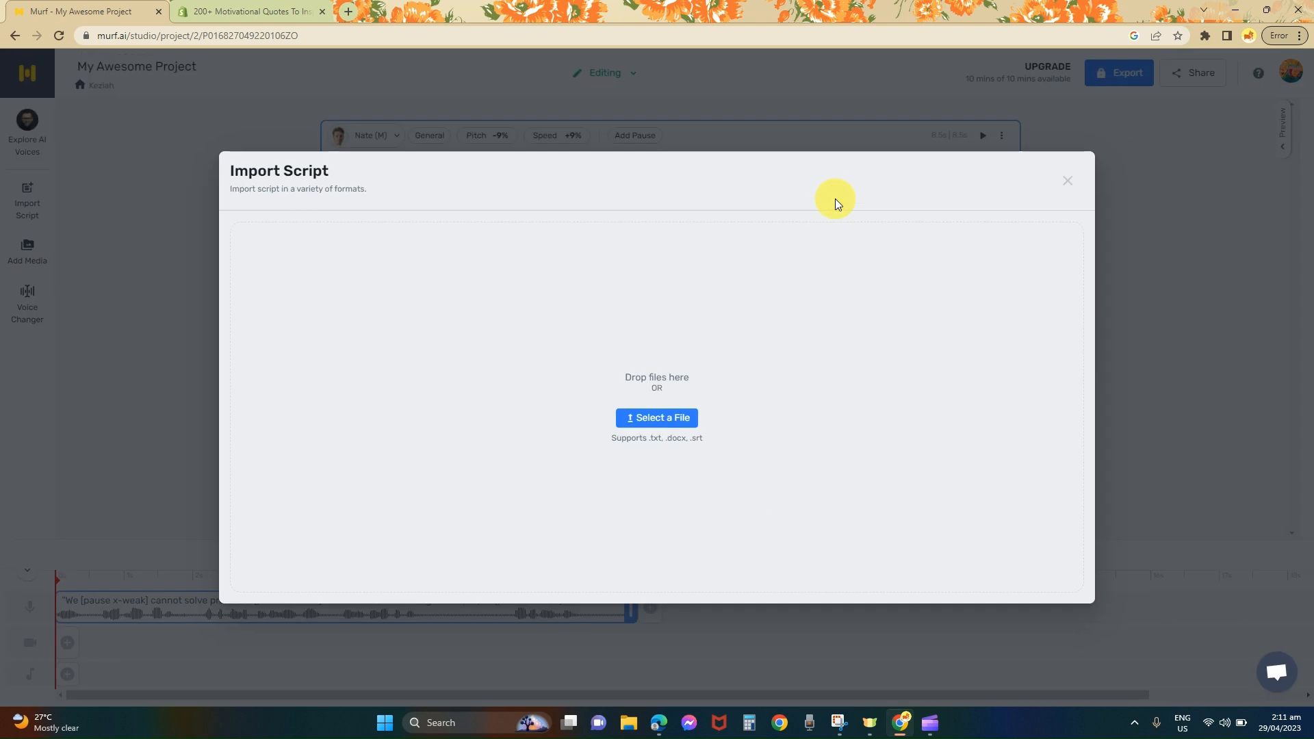
{"action": "left_click", "coordinate": [655, 423]}
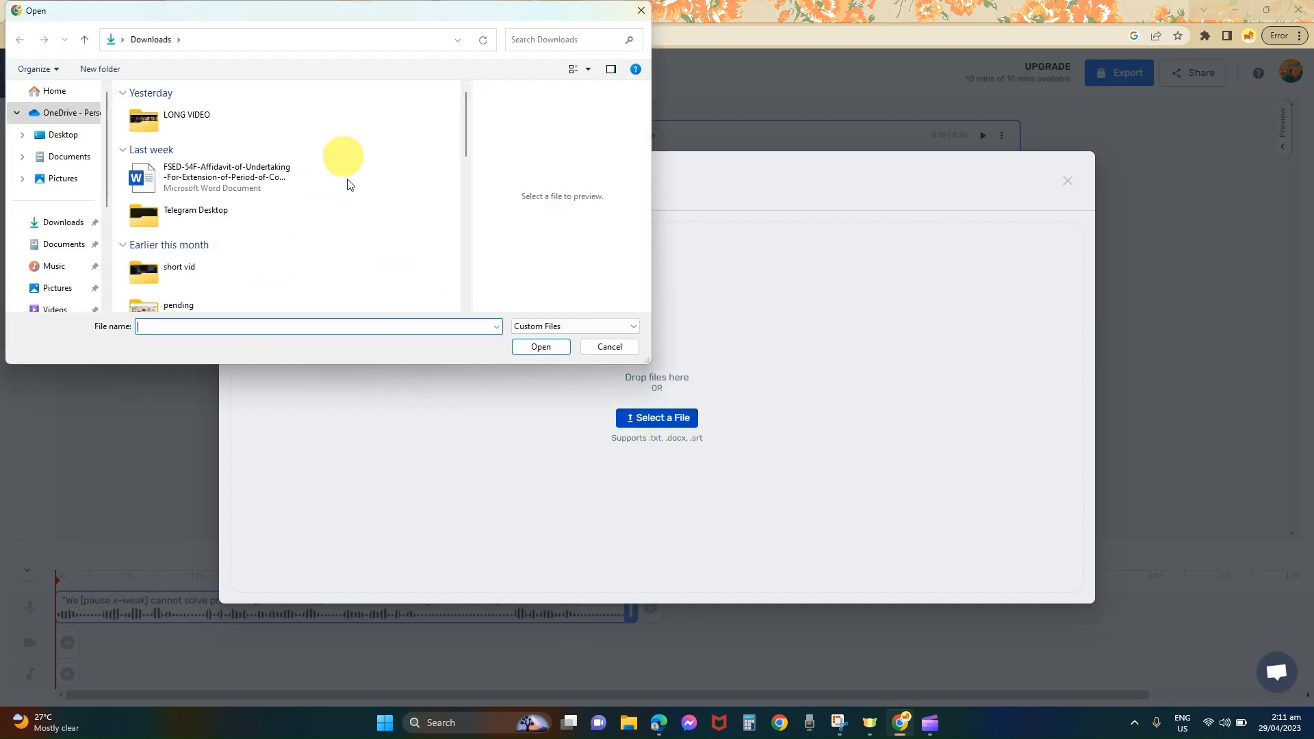
{"action": "left_click", "coordinate": [640, 11]}
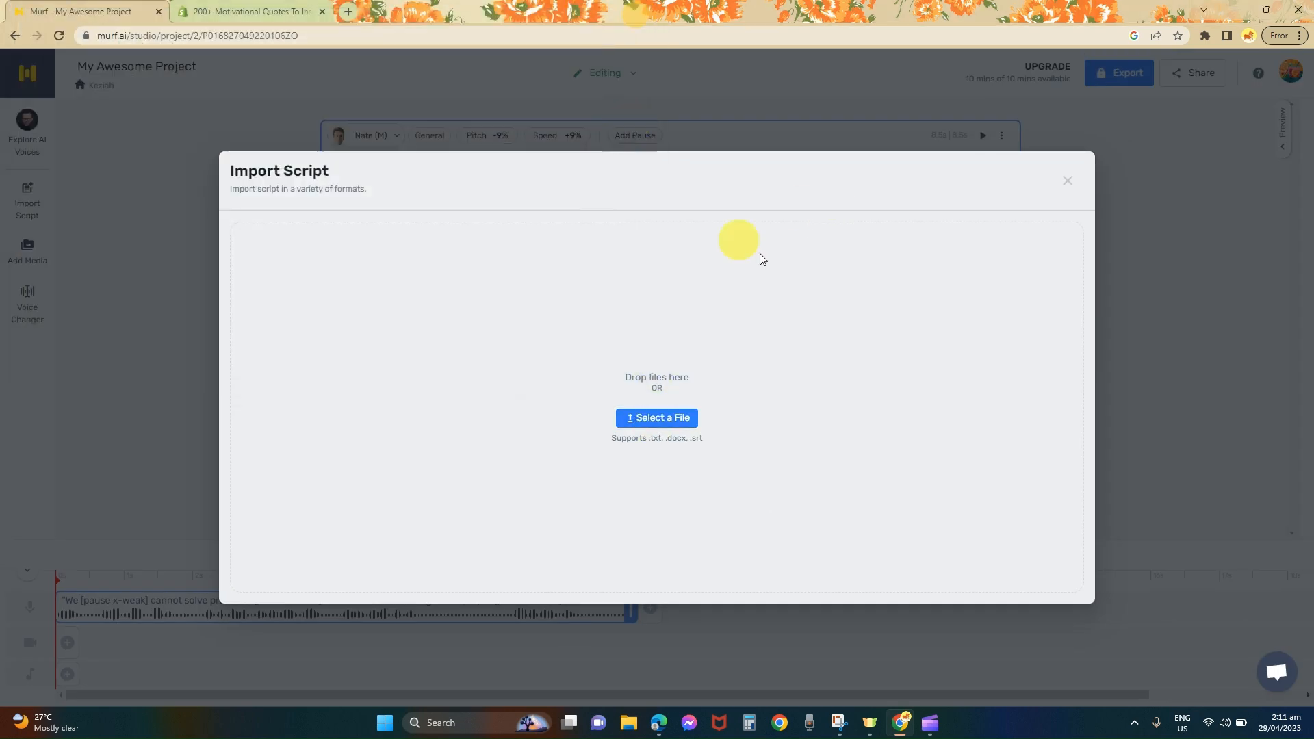
{"action": "left_click", "coordinate": [1068, 185]}
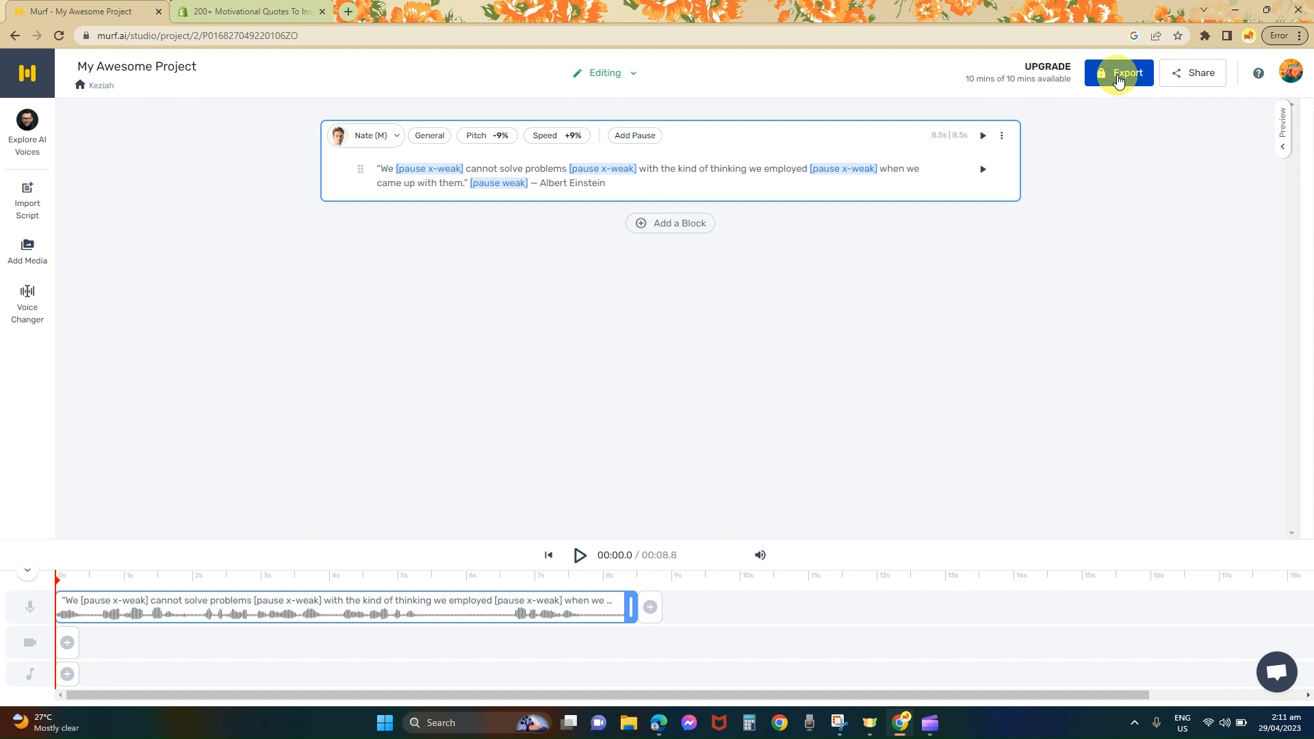
Try to download the project as a single voice-only .MP3 file in Medium quality and Mono, and dismiss the upgrade offer.
{"action": "left_click", "coordinate": [1118, 75]}
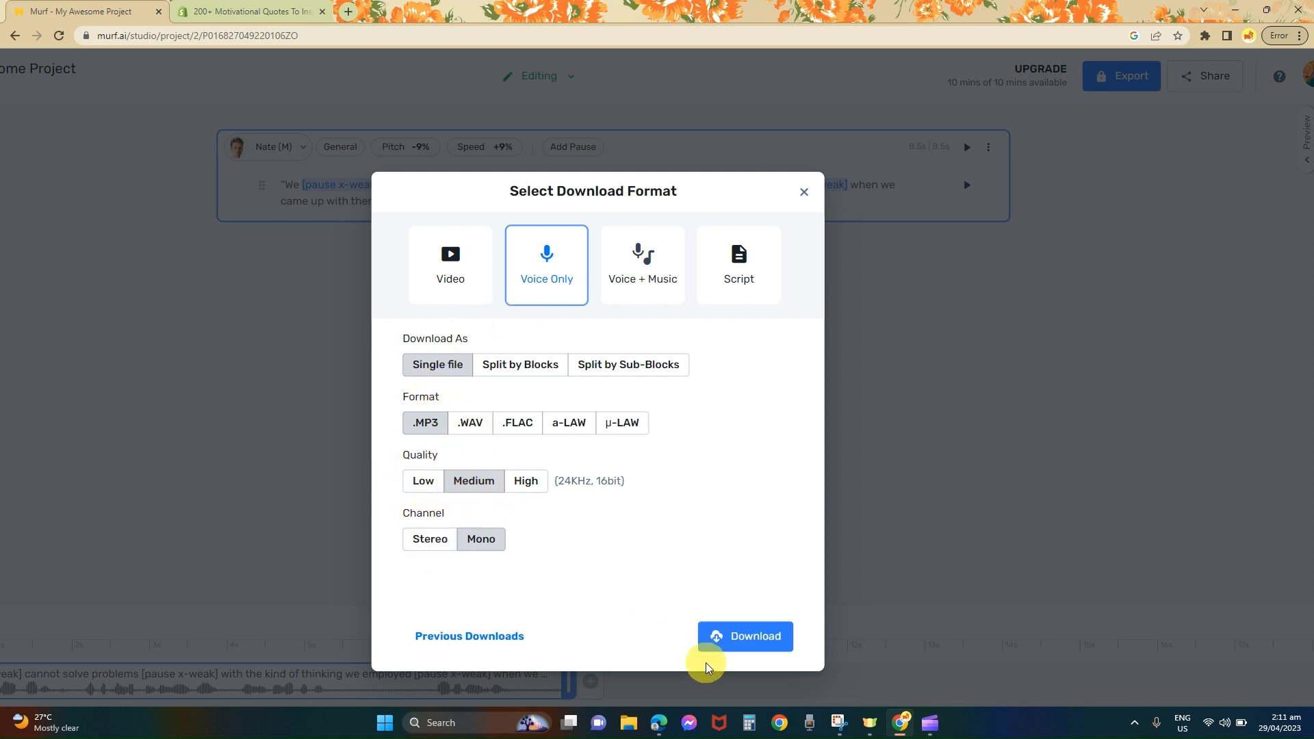
{"action": "scroll", "coordinate": [875, 542], "scroll_direction": "up", "scroll_amount": 5}
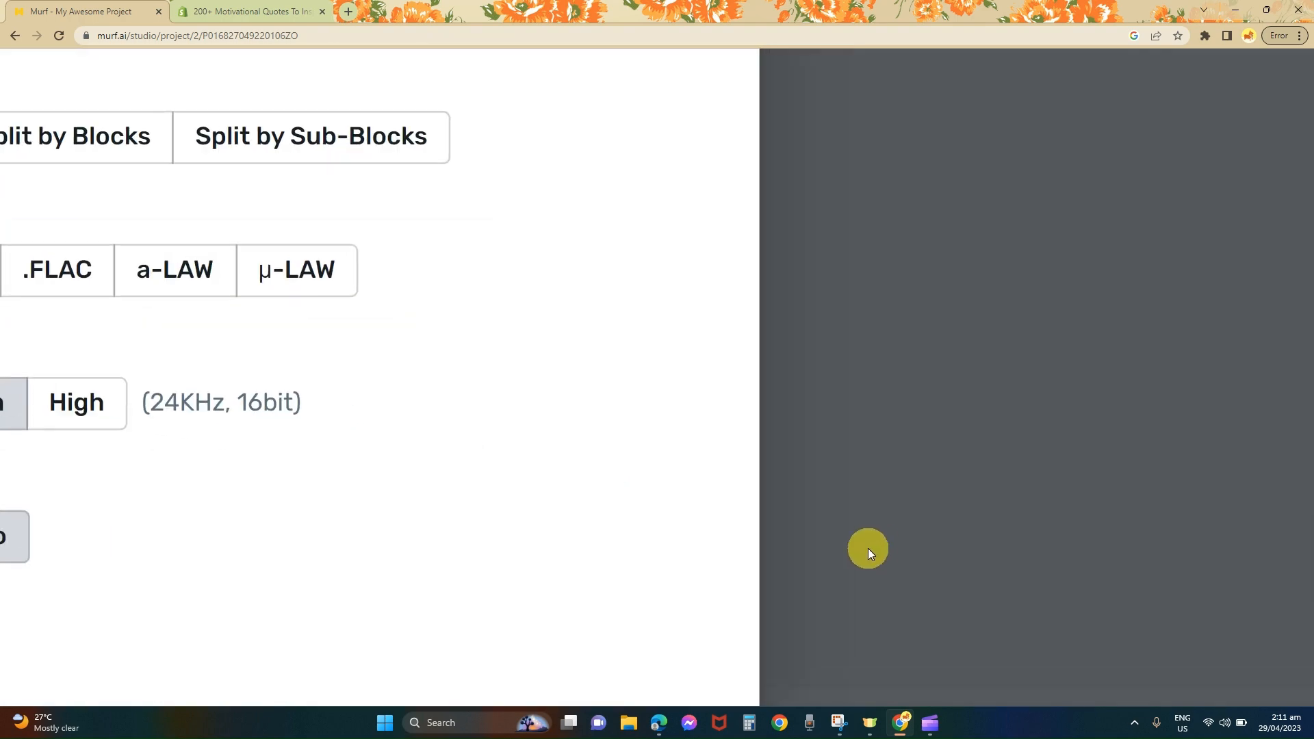
{"action": "scroll", "coordinate": [868, 548], "scroll_direction": "down", "scroll_amount": 5}
{"action": "left_click", "coordinate": [766, 577]}
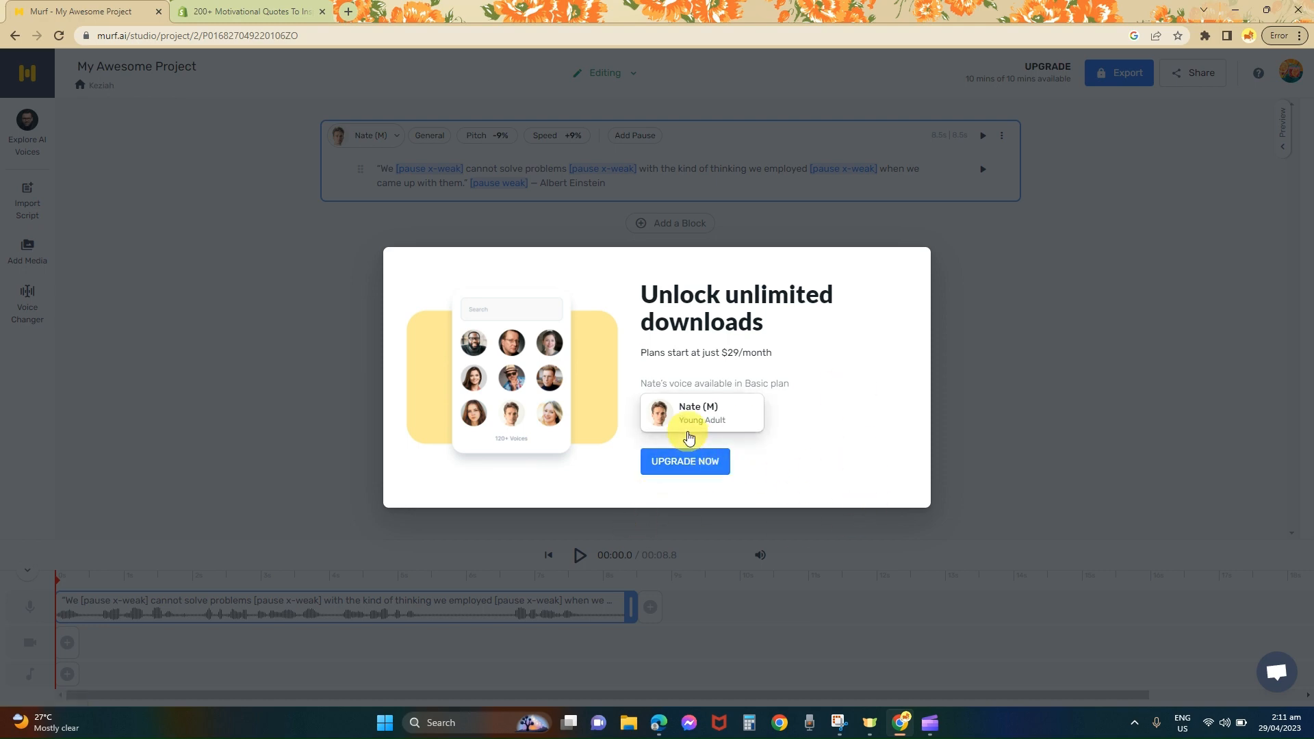
{"action": "scroll", "coordinate": [741, 372], "scroll_direction": "up", "scroll_amount": 5}
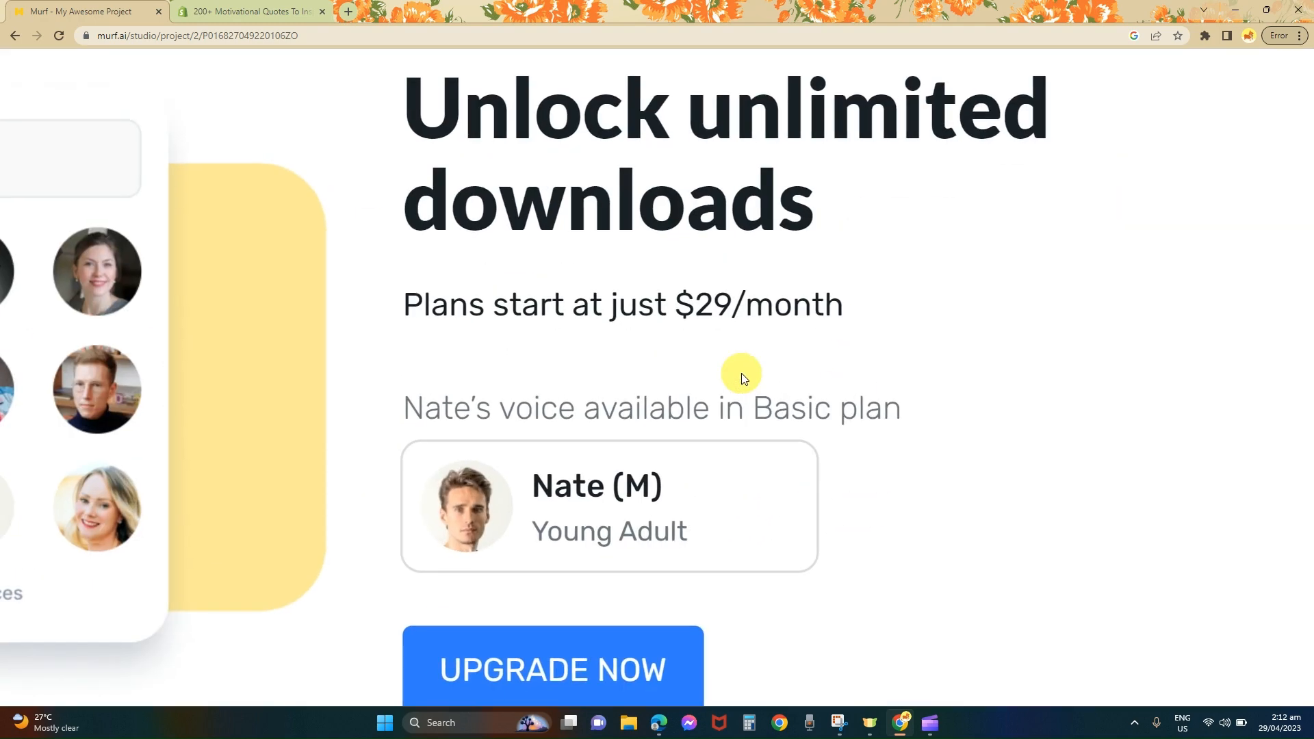
{"action": "scroll", "coordinate": [707, 333], "scroll_direction": "down", "scroll_amount": 5}
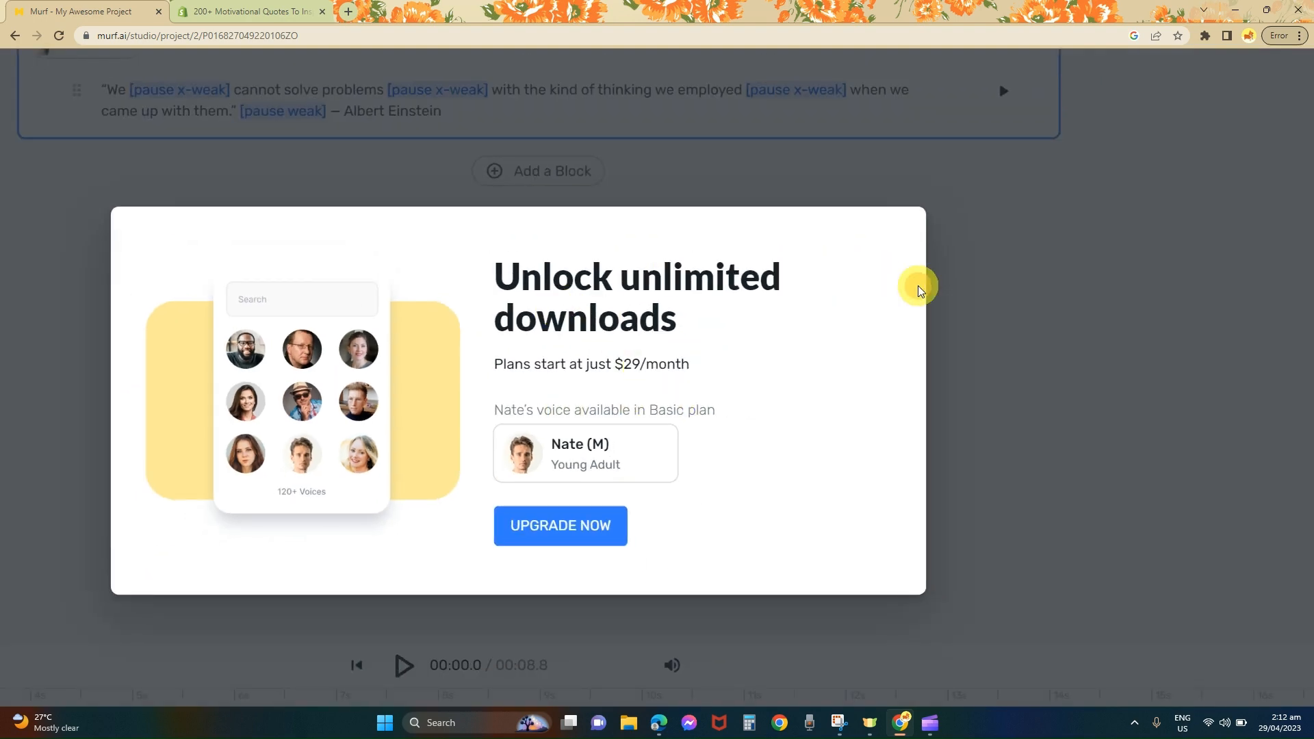
{"action": "left_click", "coordinate": [969, 289]}
{"action": "scroll", "coordinate": [969, 202], "scroll_direction": "down", "scroll_amount": 5}
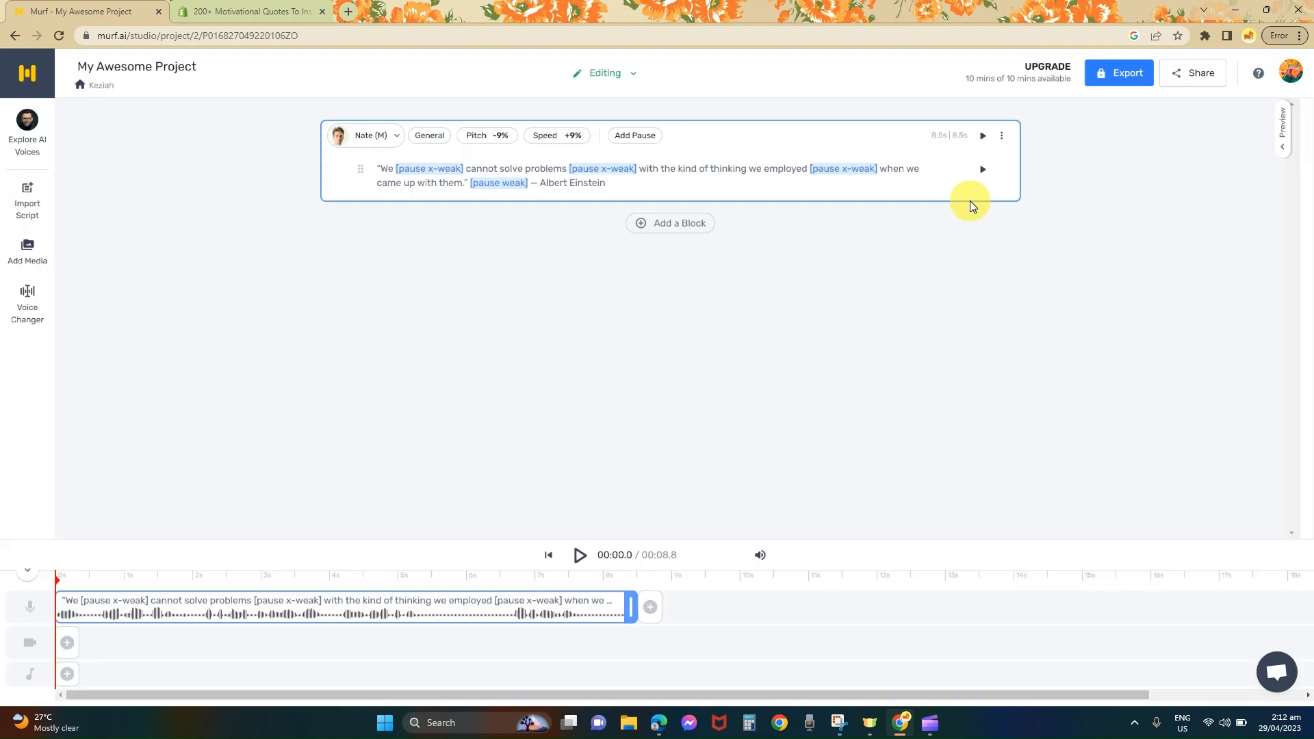
Create a share link for the project without password protection and close the sharing dialog.
{"action": "left_click", "coordinate": [1196, 78]}
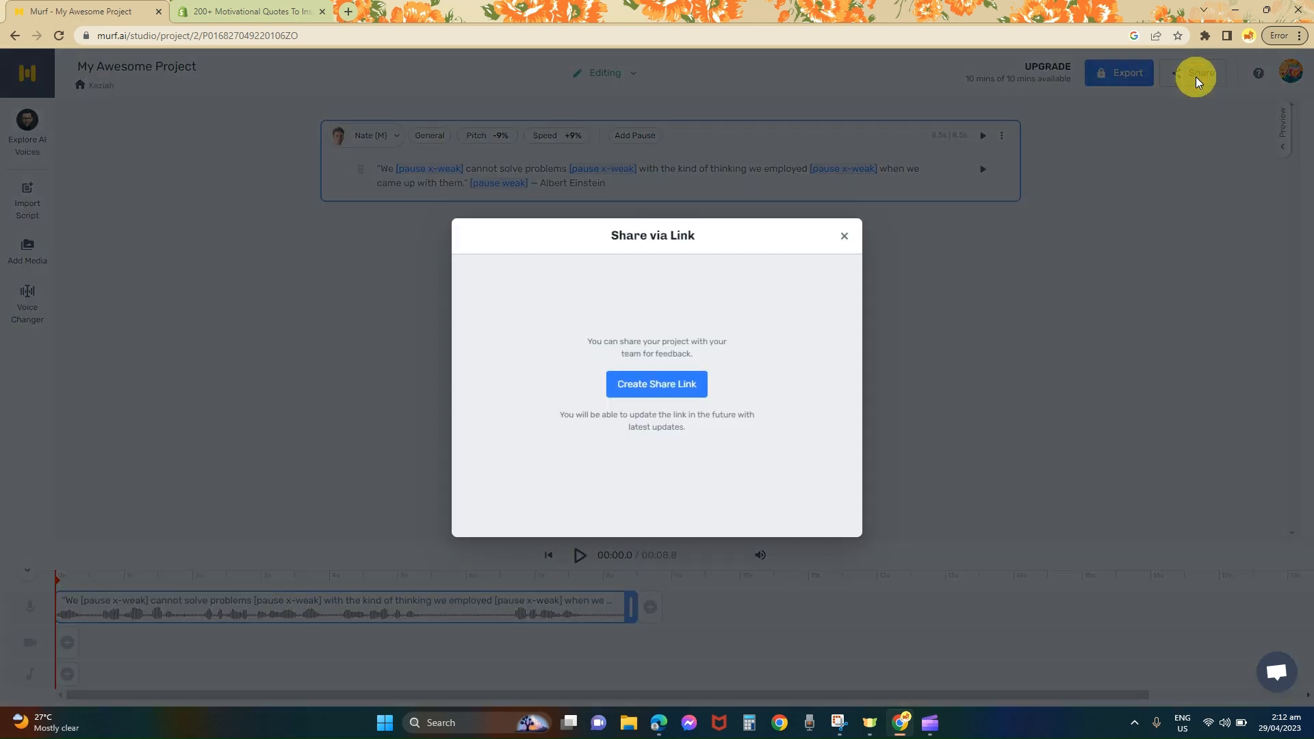
{"action": "left_click", "coordinate": [670, 385]}
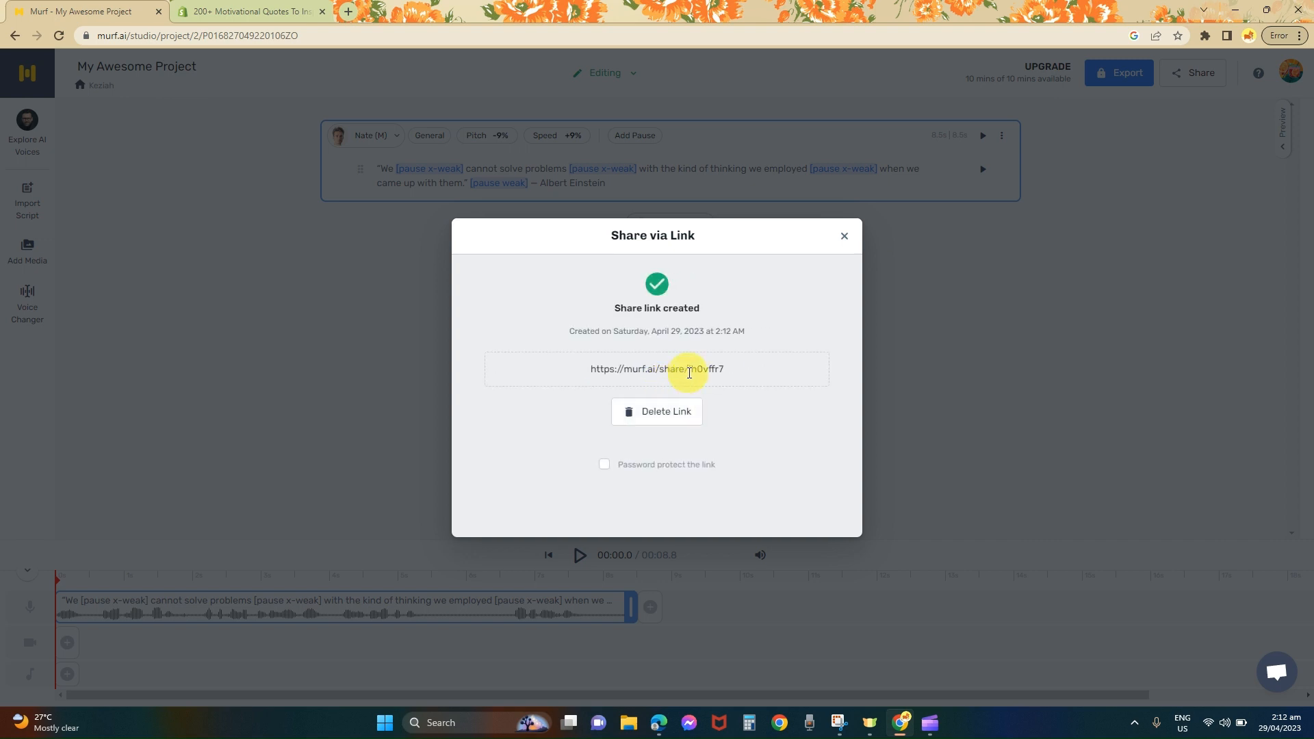
{"action": "left_click", "coordinate": [689, 373]}
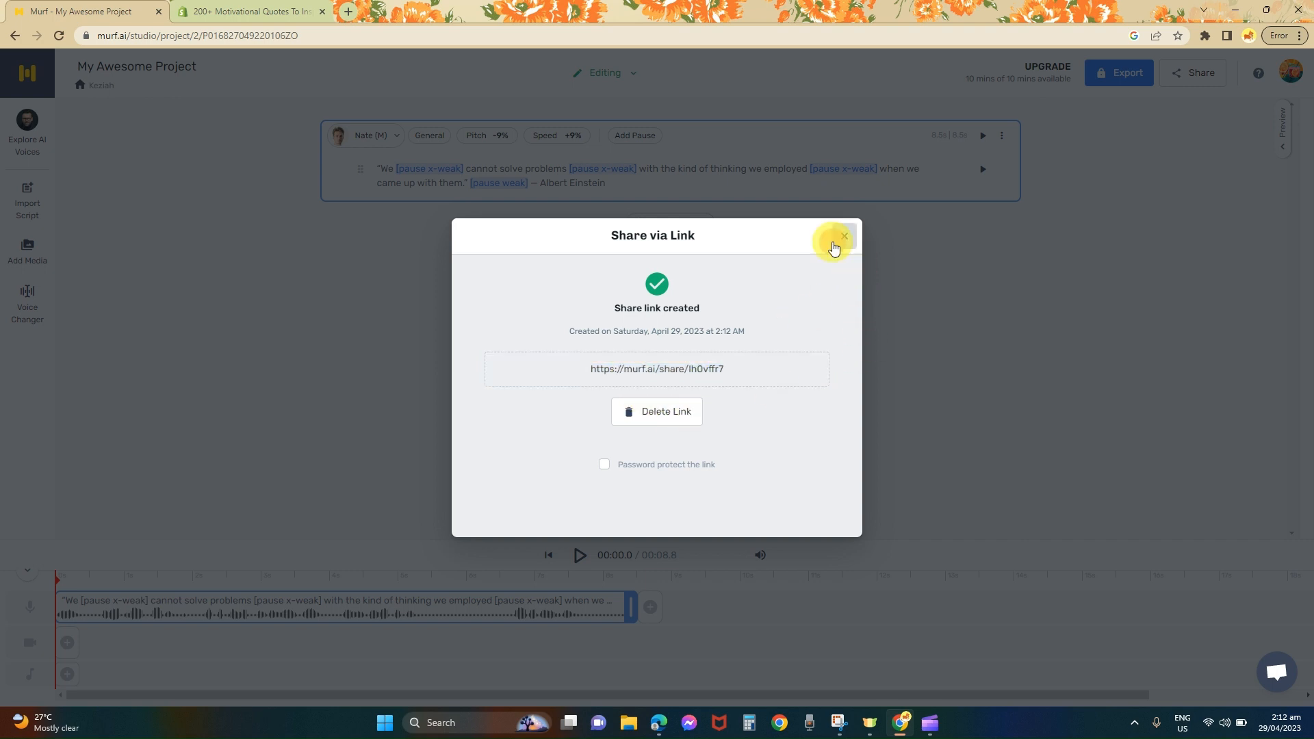
{"action": "left_click", "coordinate": [842, 238]}
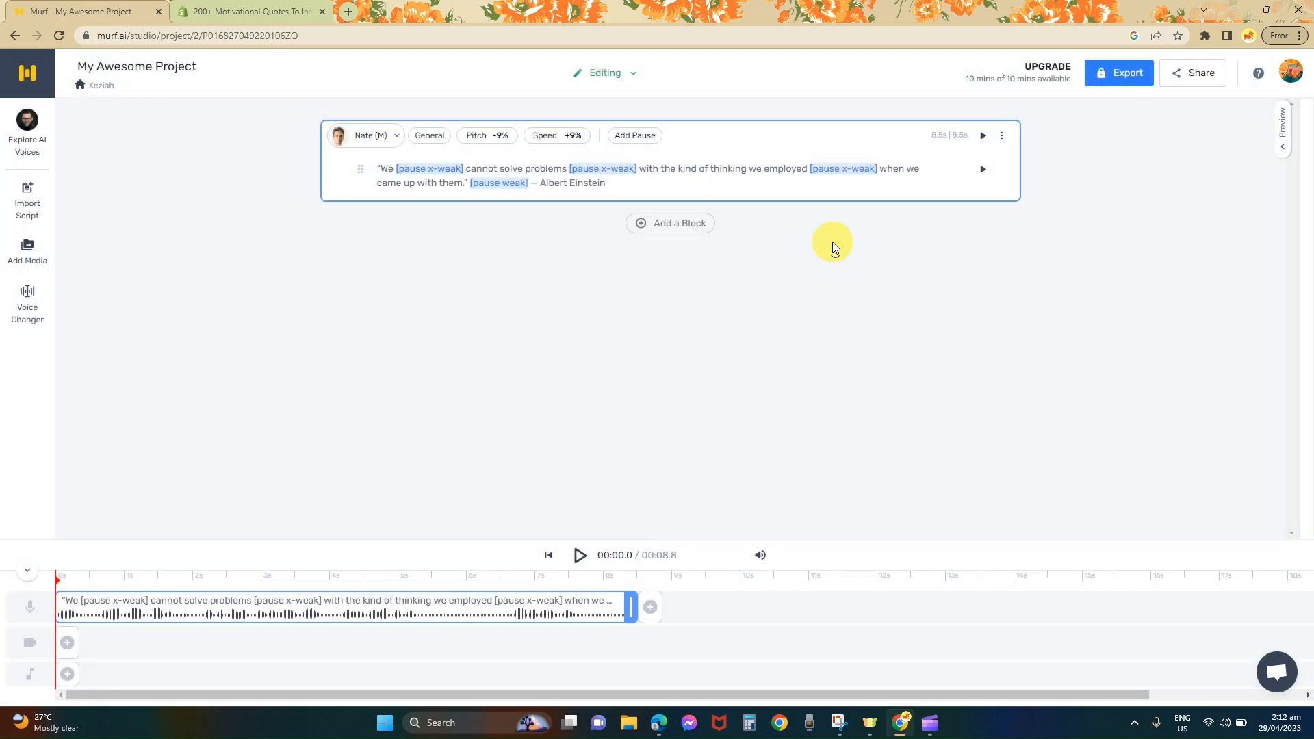
{"action": "left_click", "coordinate": [1291, 71]}
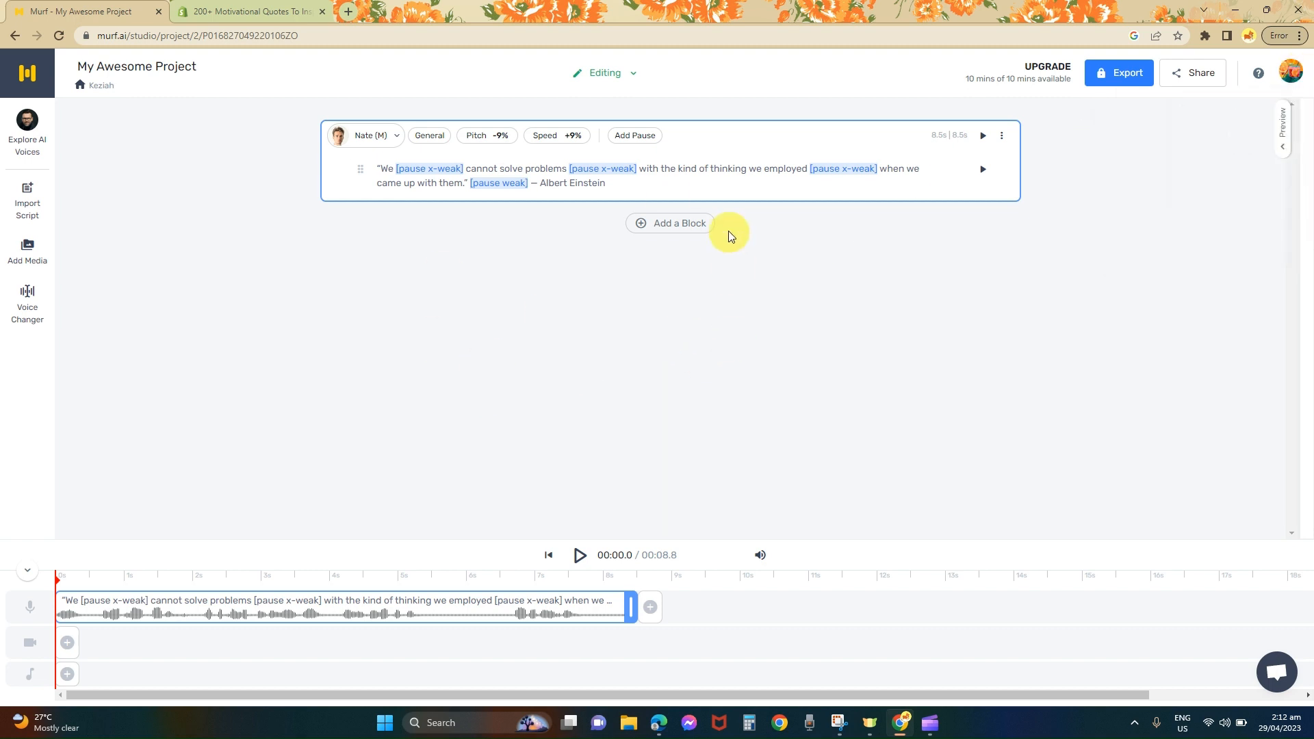